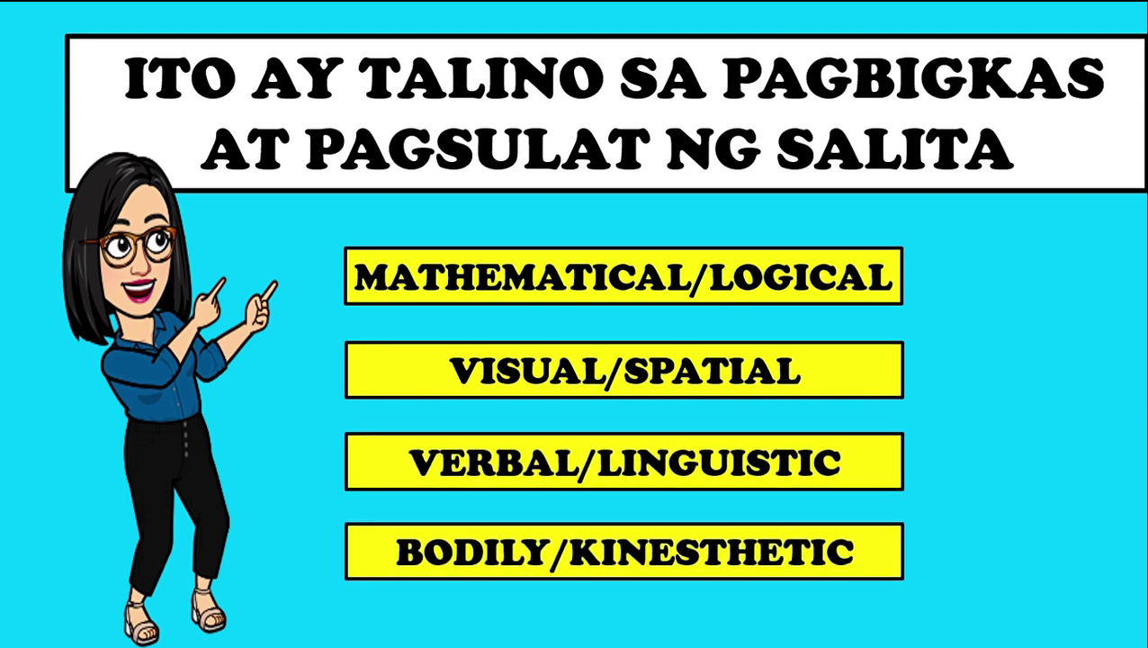
Try MATHEMATICAL/LOGICAL and VISUAL/SPATIAL, return via SUBUKAN MULI, then pick VERBAL/LINGUISTIC.
left_click(596, 280)
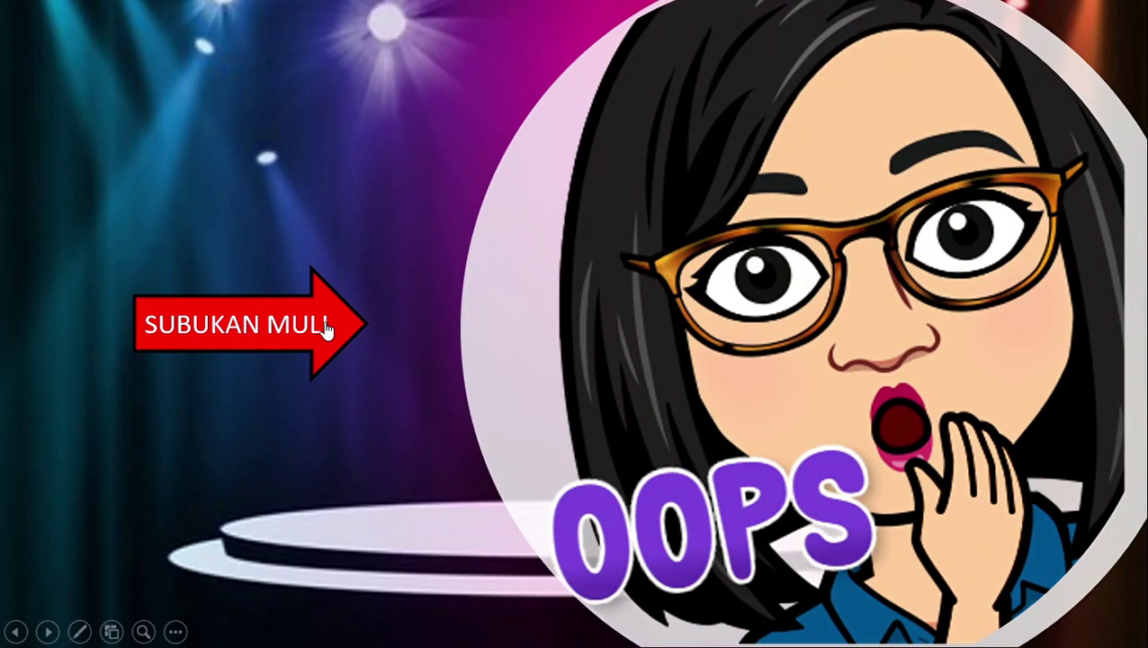
left_click(324, 326)
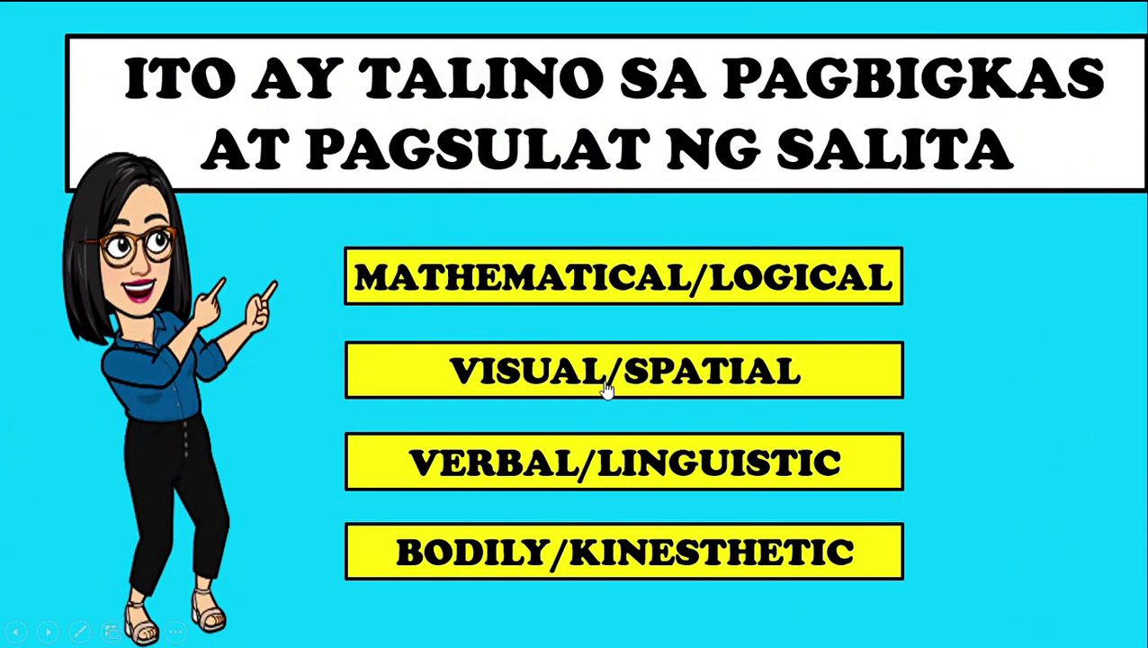
left_click(607, 387)
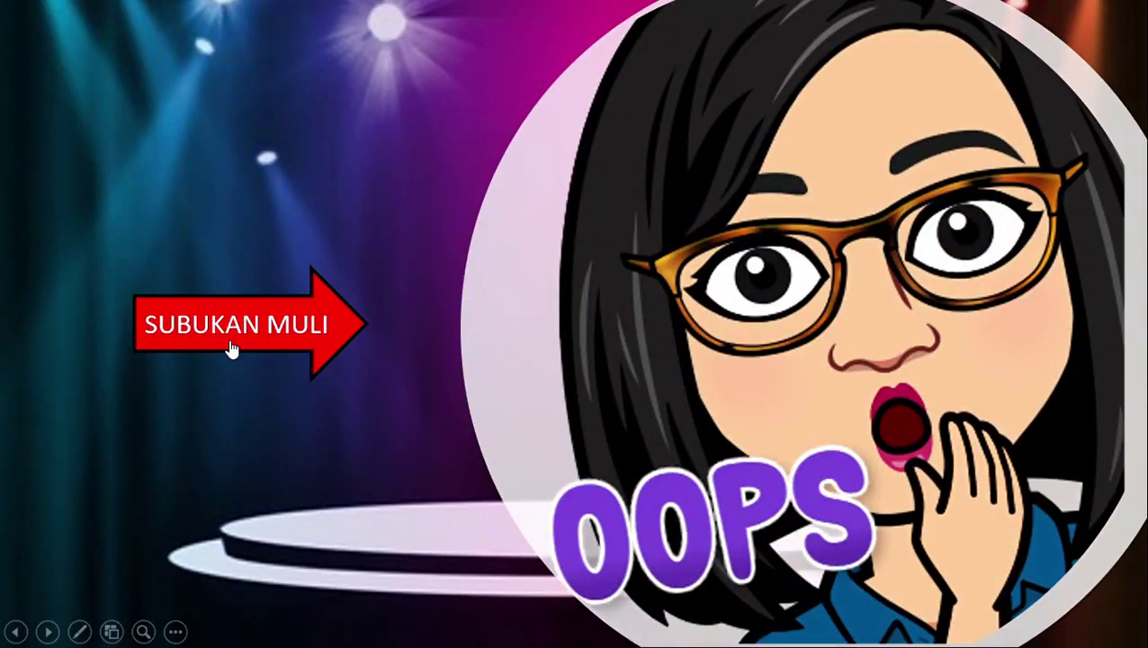
left_click(227, 346)
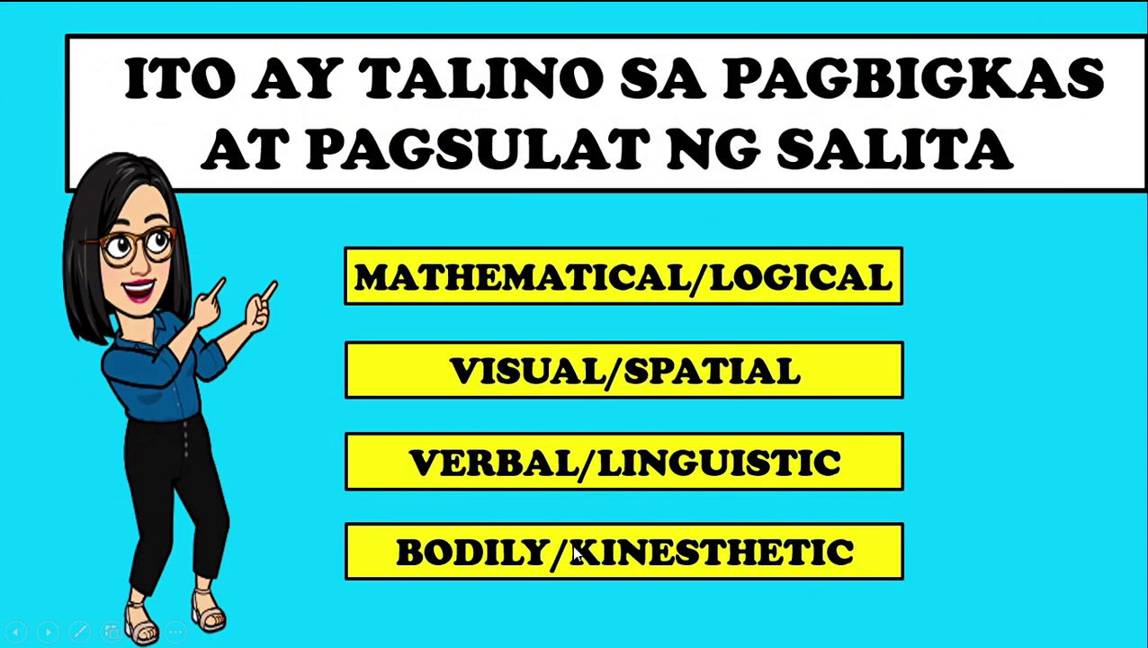
left_click(637, 463)
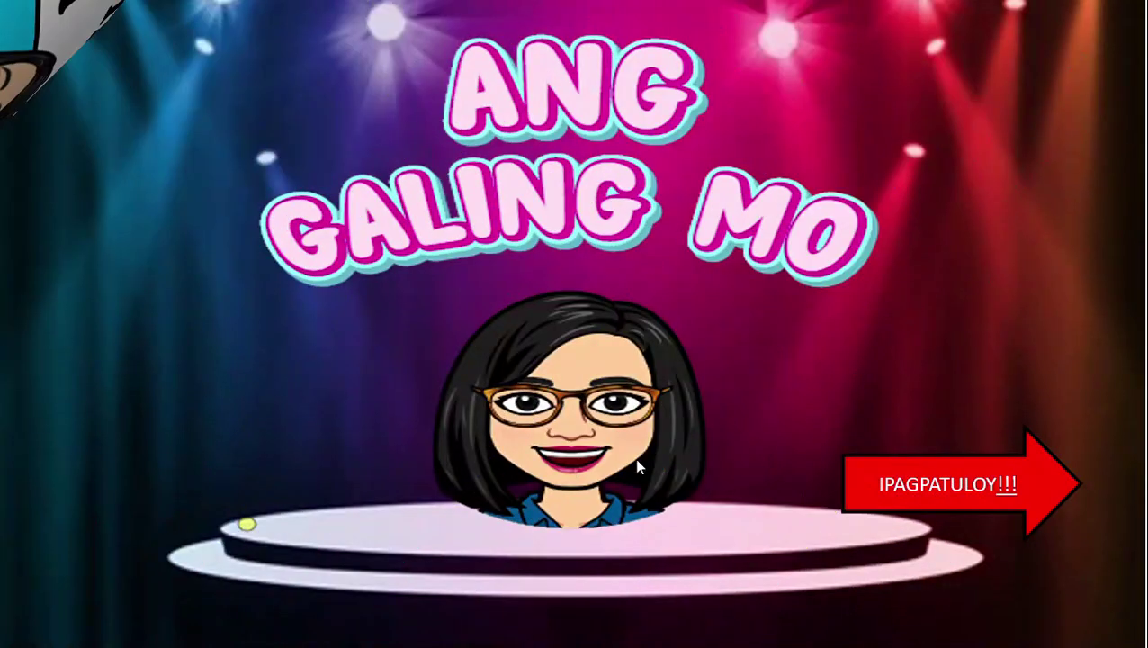
Continue to the next question, try EXISTENTIAL, return, then pick INTRAPERSONAL.
left_click(979, 489)
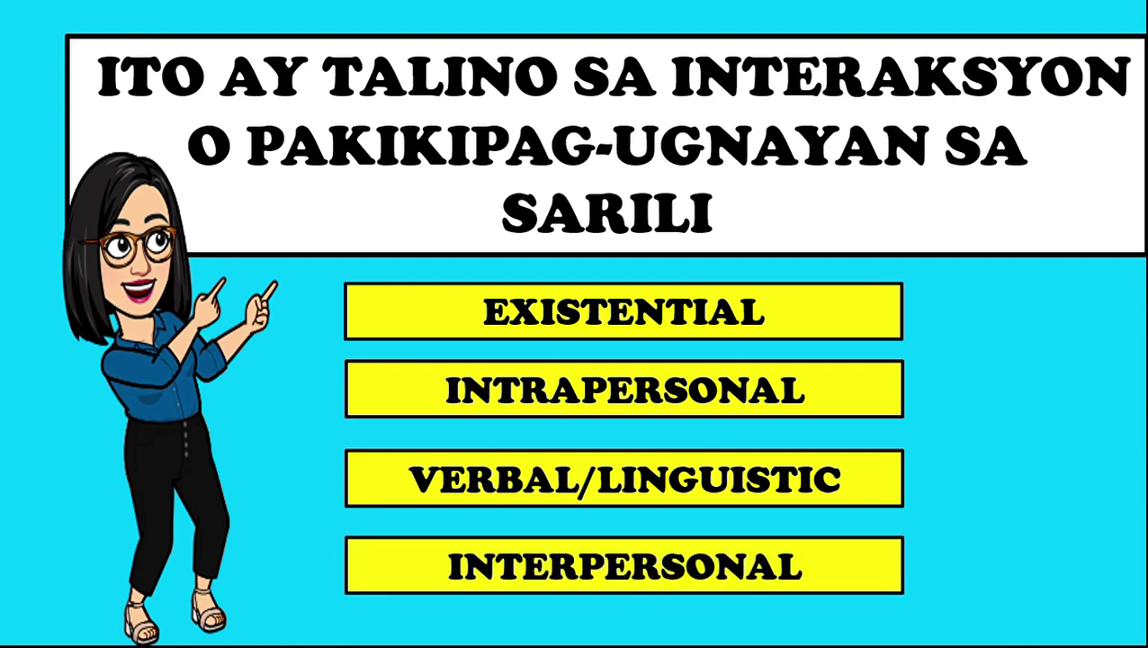
left_click(641, 305)
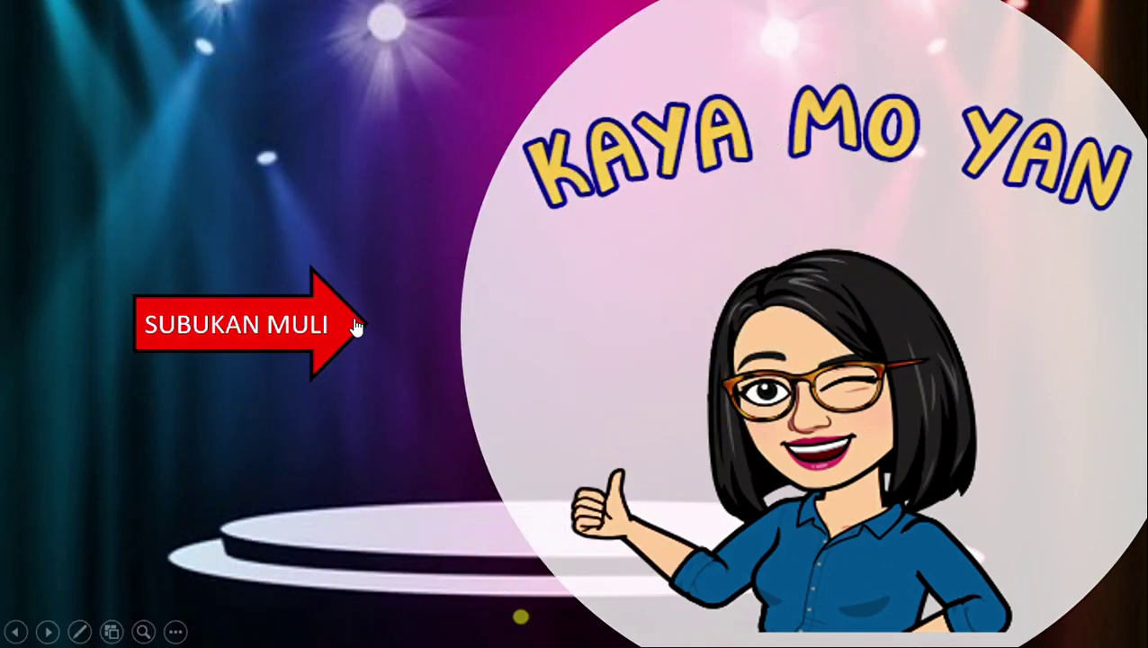
left_click(357, 327)
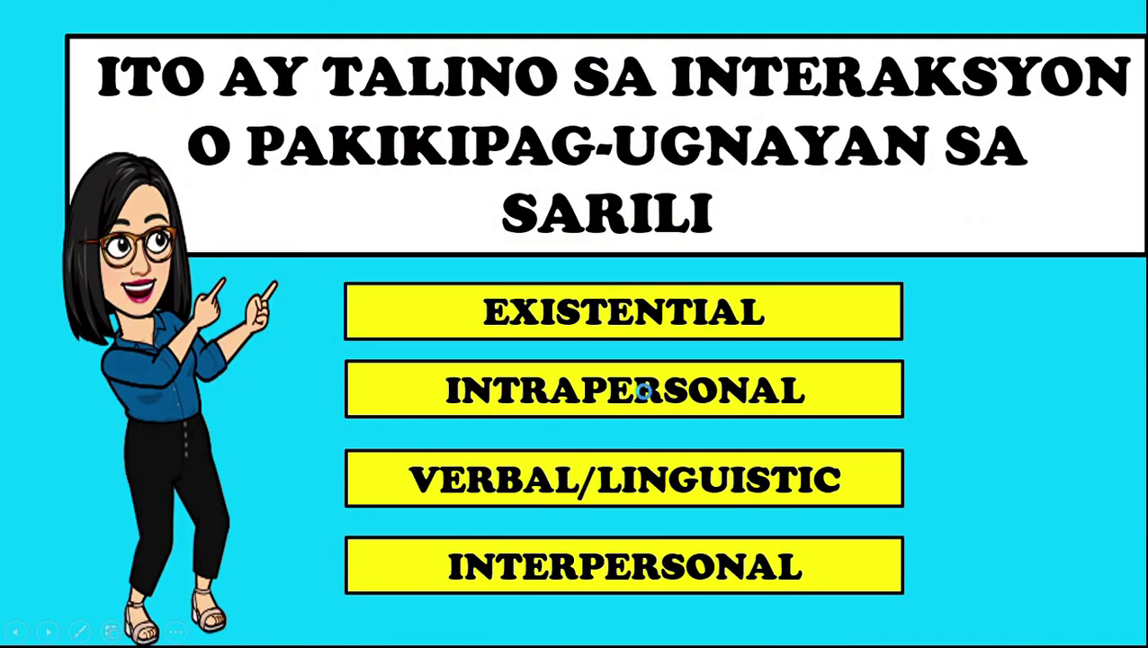
left_click(643, 388)
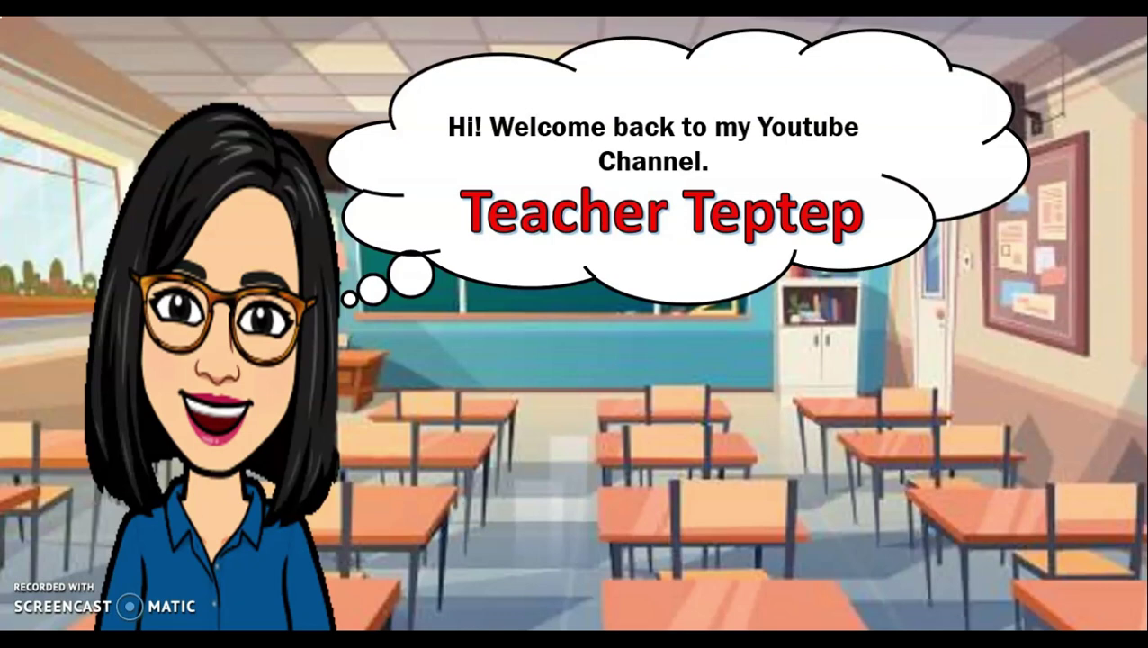
Advance through the welcome and Paalala slides to the end, then exit the slide show.
left_click(831, 517)
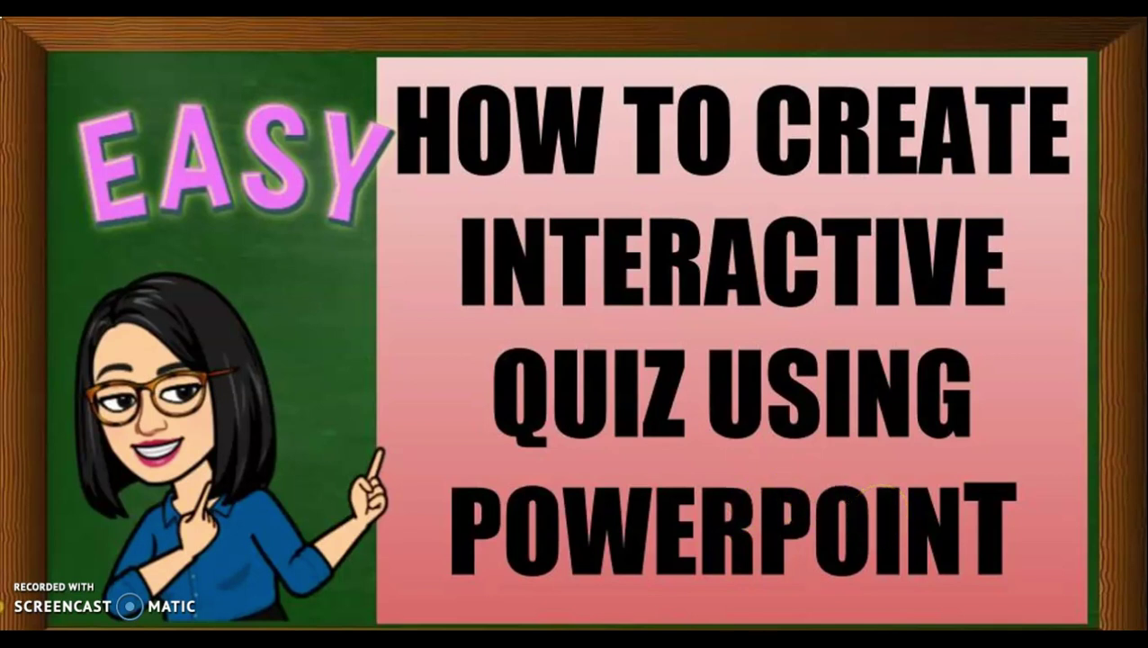
left_click(880, 513)
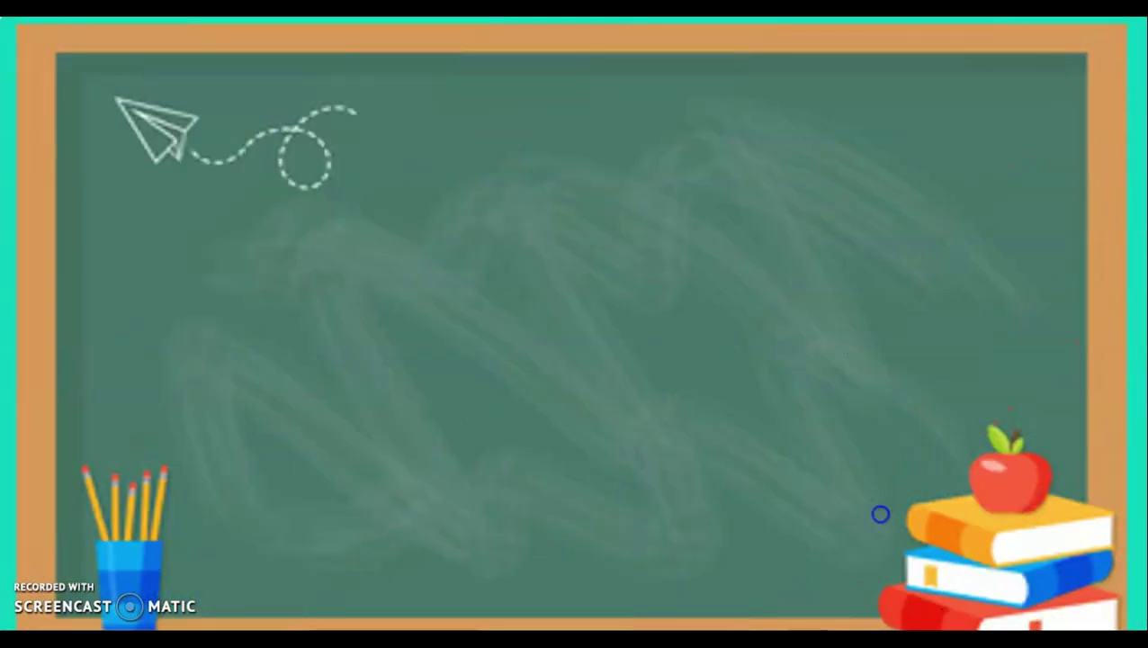
left_click(880, 514)
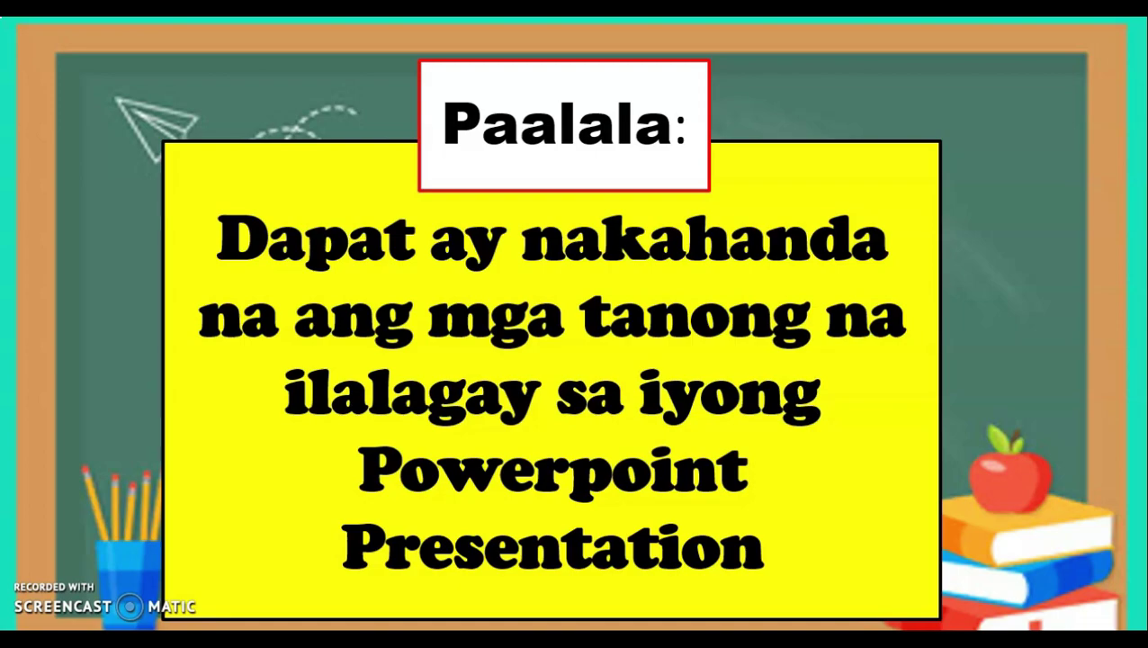
left_click(880, 514)
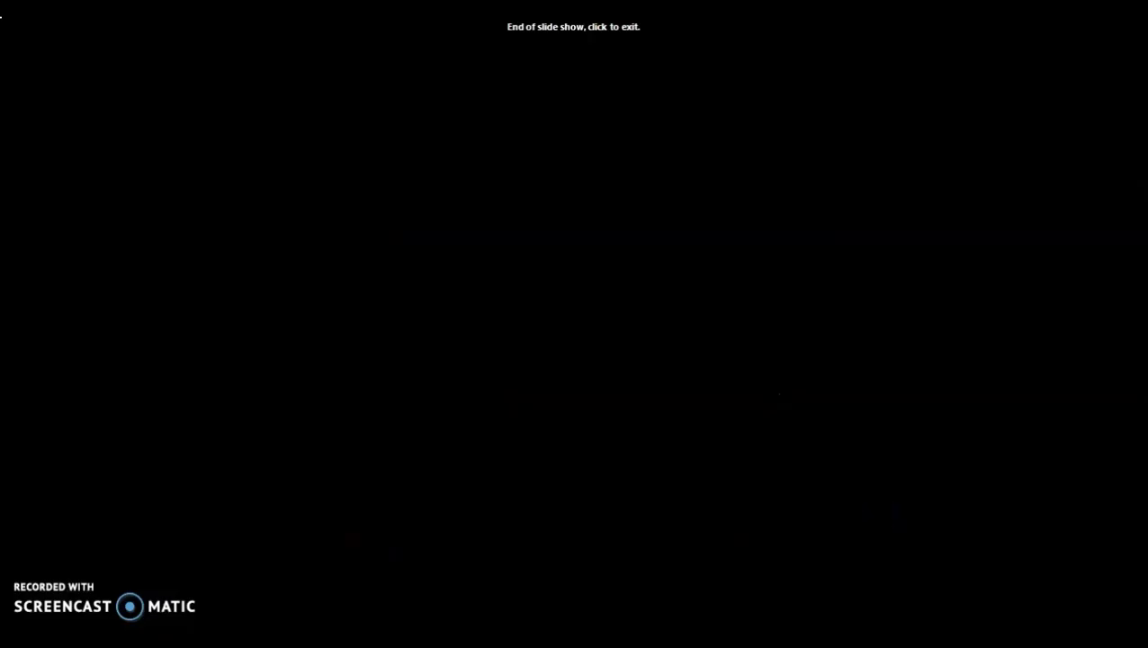
left_click(602, 266)
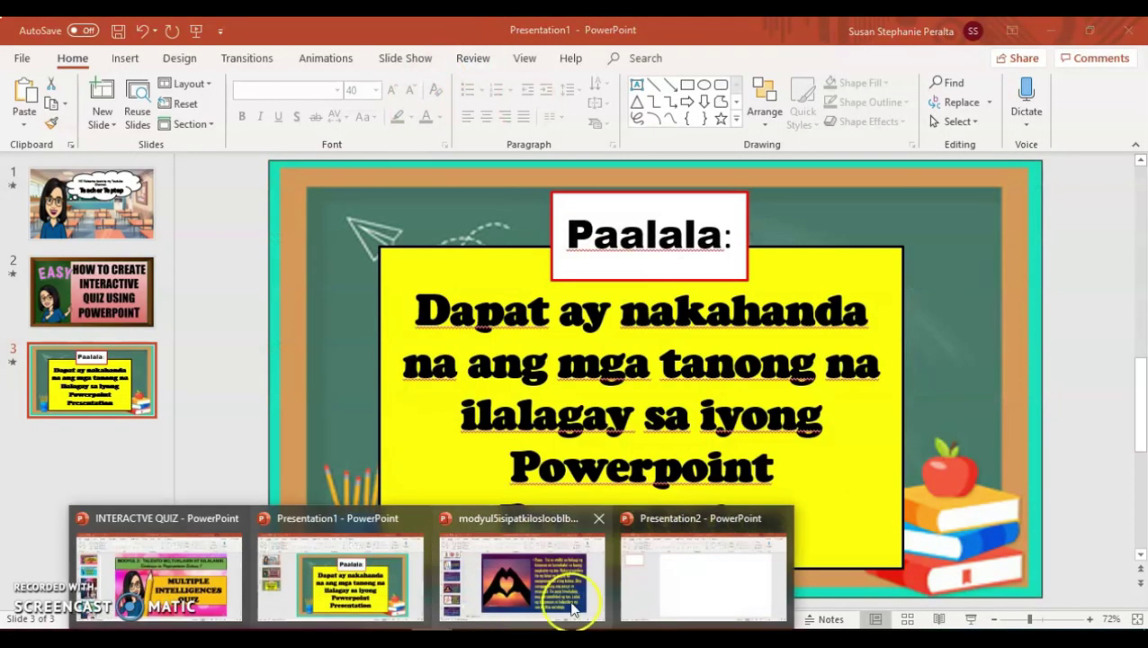
In Presentation2, insert the plain pink picture onto the slide.
left_click(635, 585)
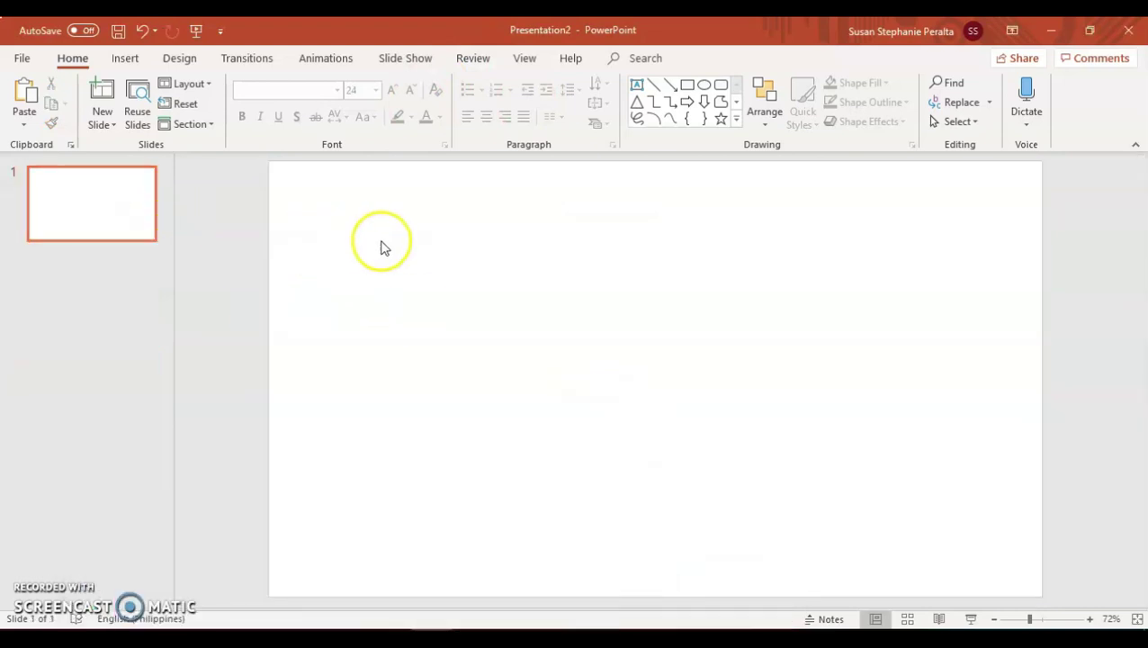
left_click(122, 57)
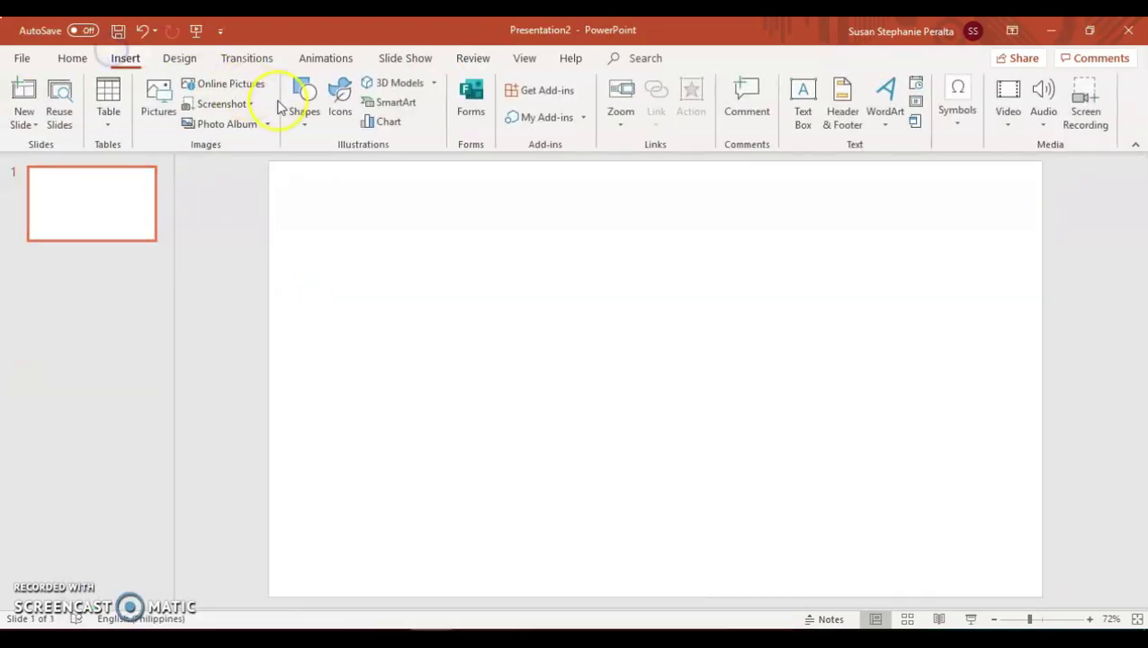
left_click(158, 97)
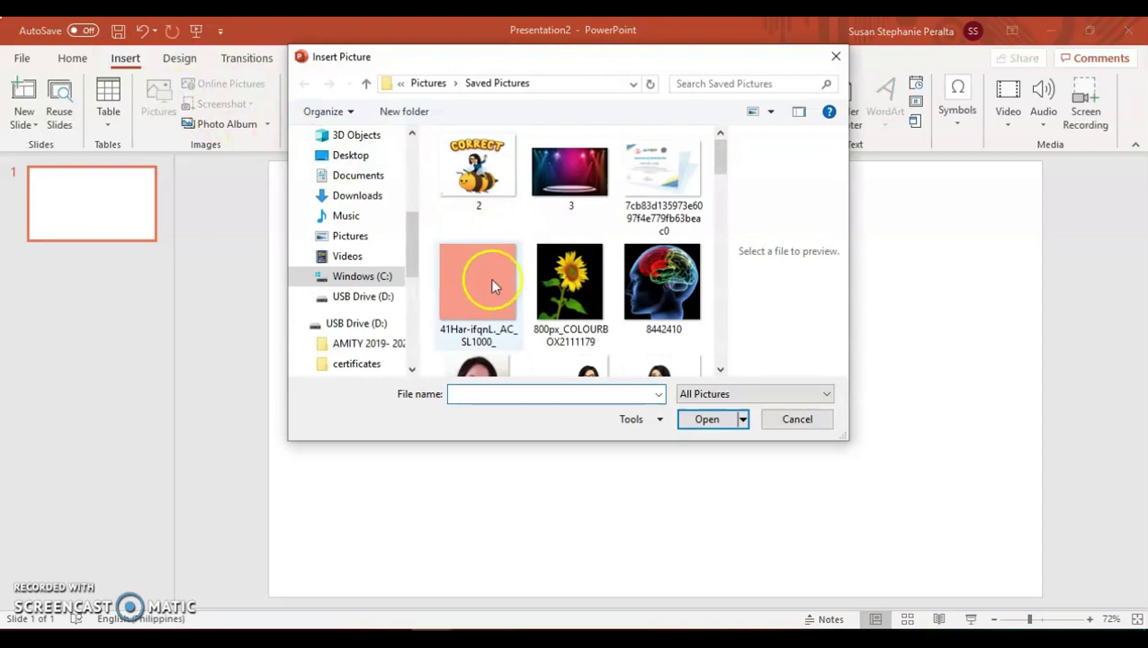
left_click(492, 284)
left_click(707, 420)
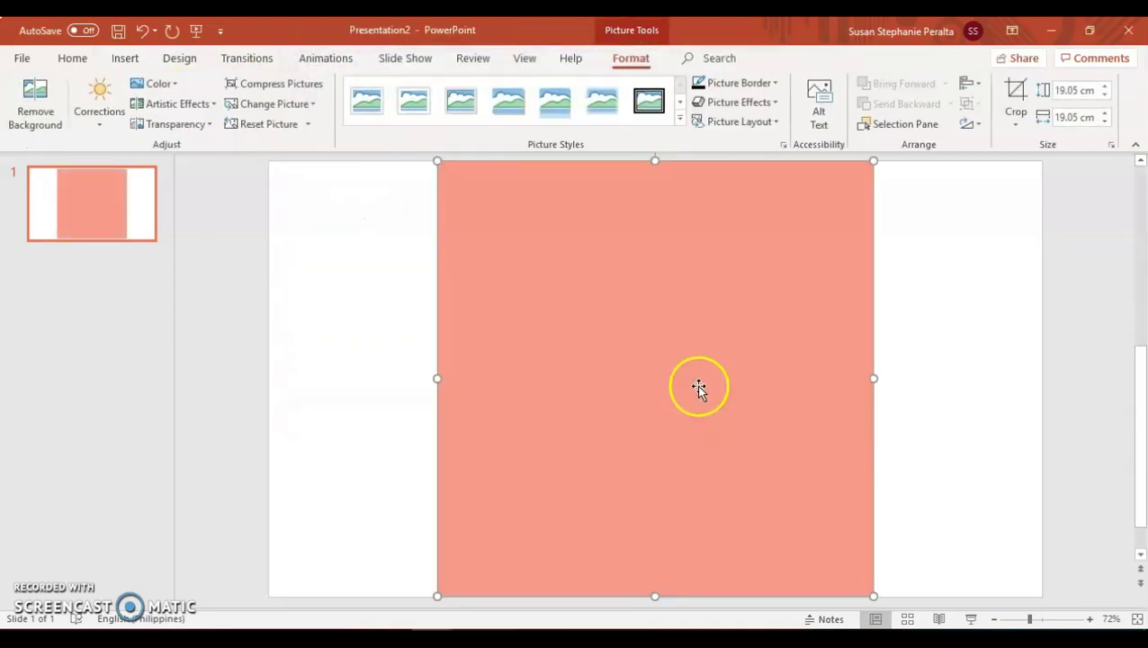
Insert the Picture1 cartoon teacher and move it to the slide's left side.
left_click(123, 58)
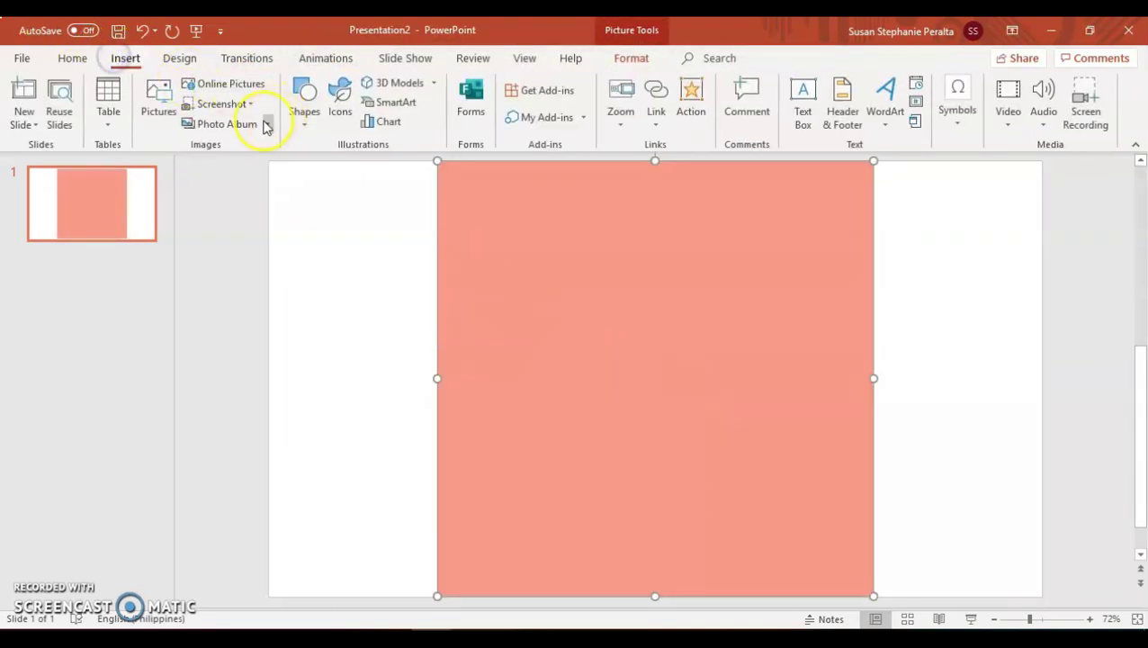
left_click(159, 97)
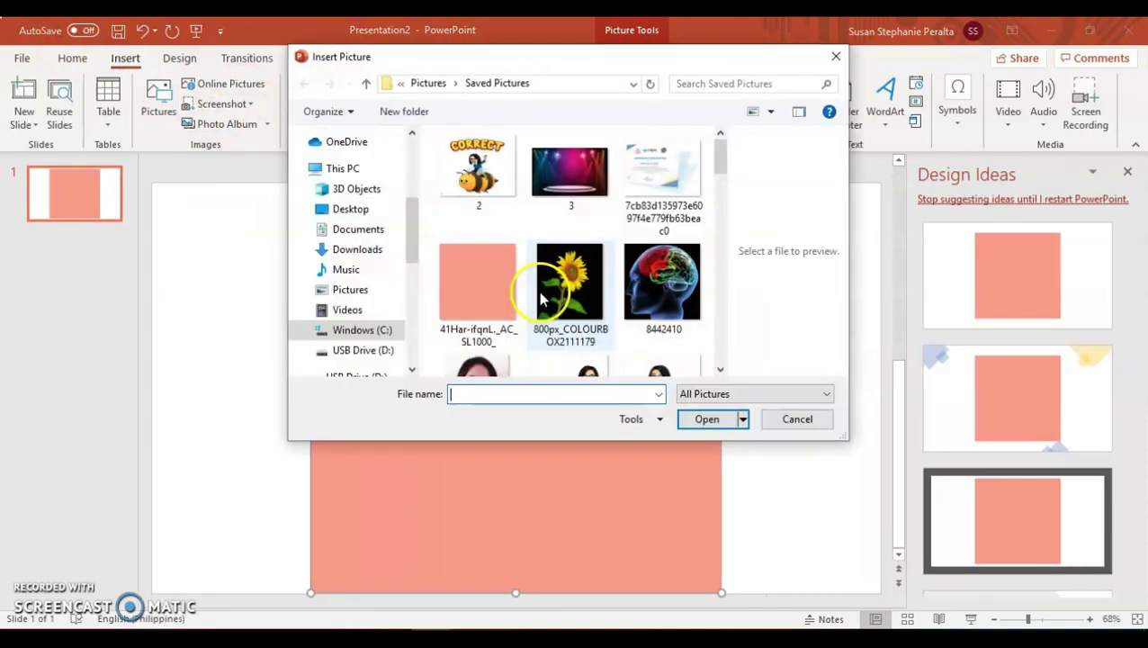
left_click_drag(720, 155, 720, 290)
left_click(540, 307)
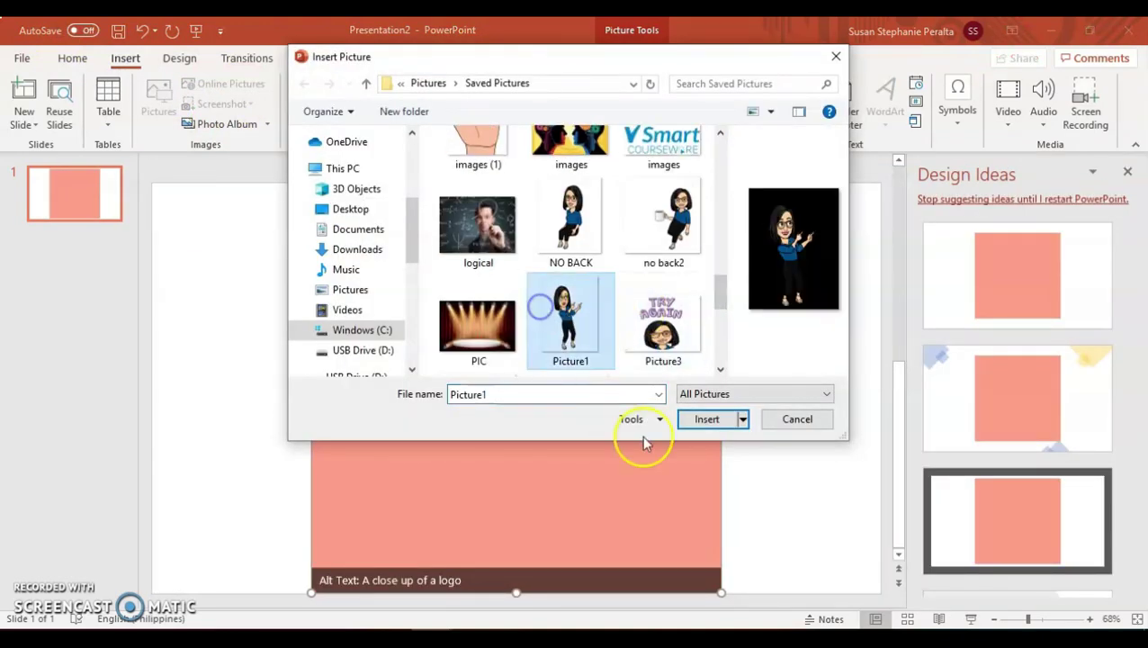
left_click(707, 419)
mouse_move(508, 413)
left_mouse_down()
mouse_move(332, 426)
mouse_move(263, 453)
left_mouse_up()
Stretch the pink picture to the slide's left and right edges and close Design Ideas.
left_click(526, 357)
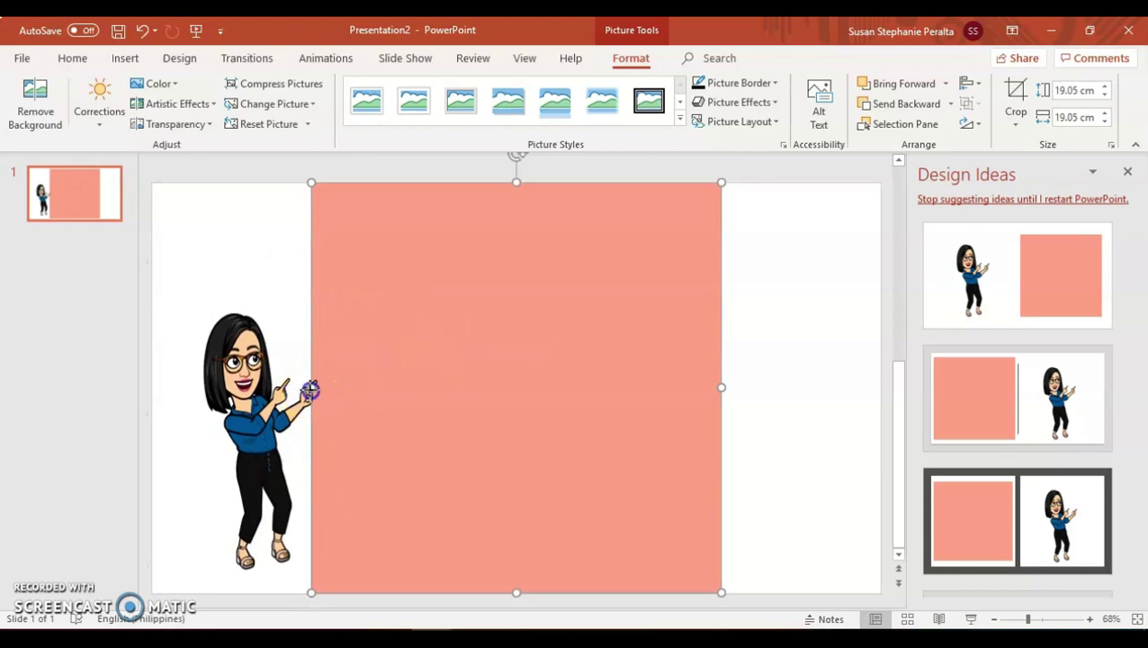
left_click_drag(311, 388, 153, 379)
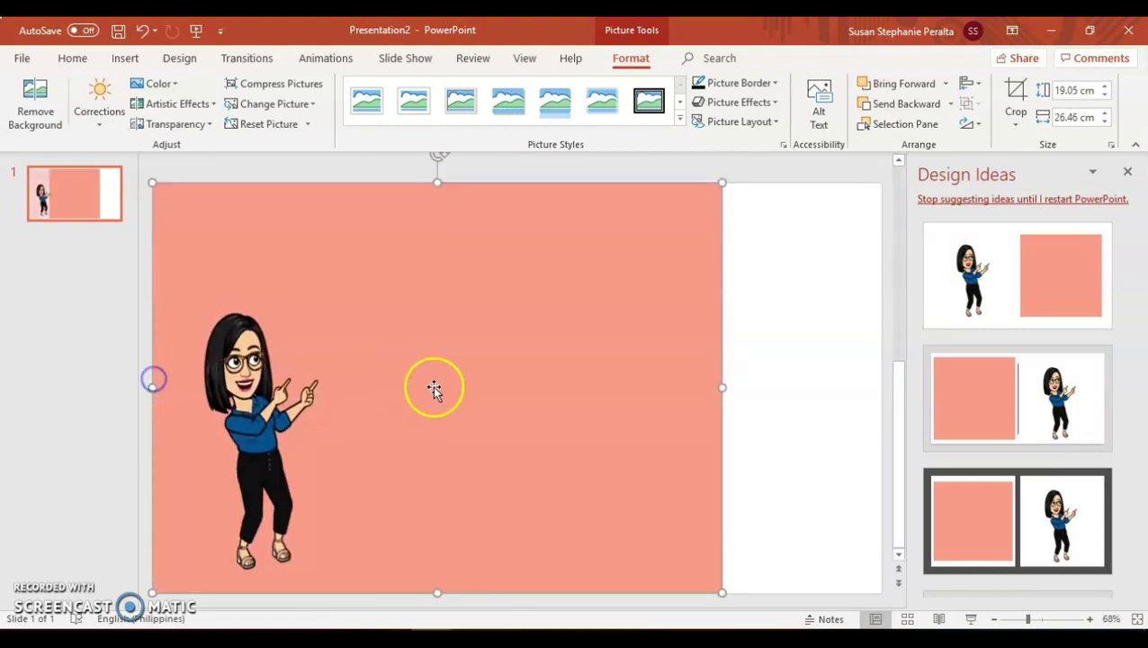
left_click_drag(723, 387, 877, 387)
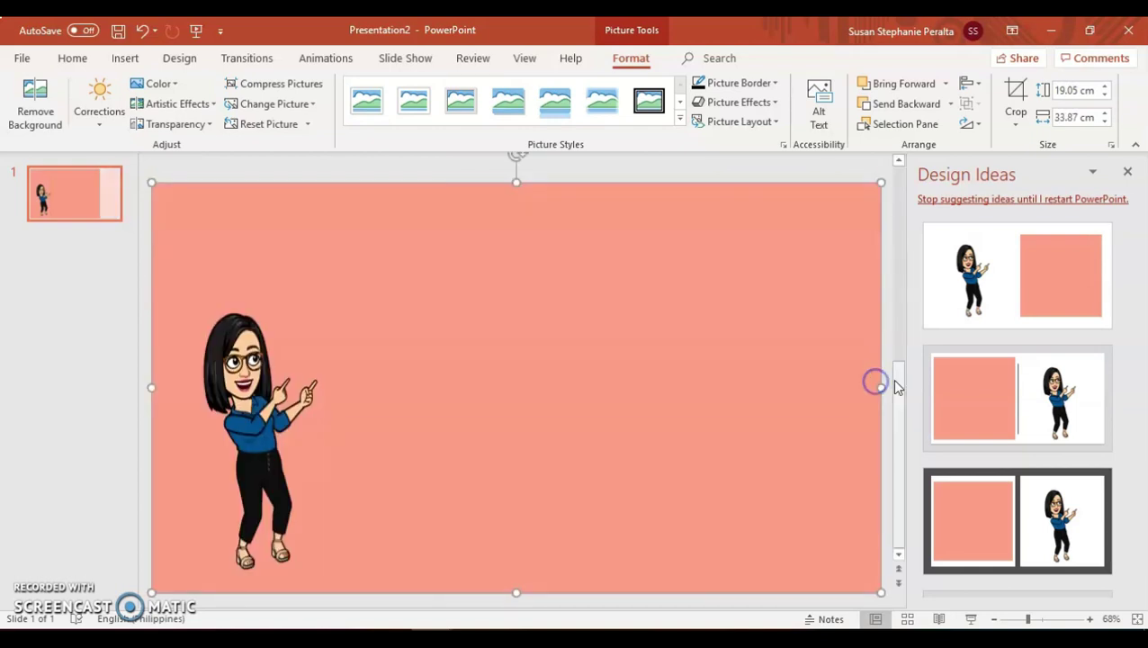
left_click(1127, 171)
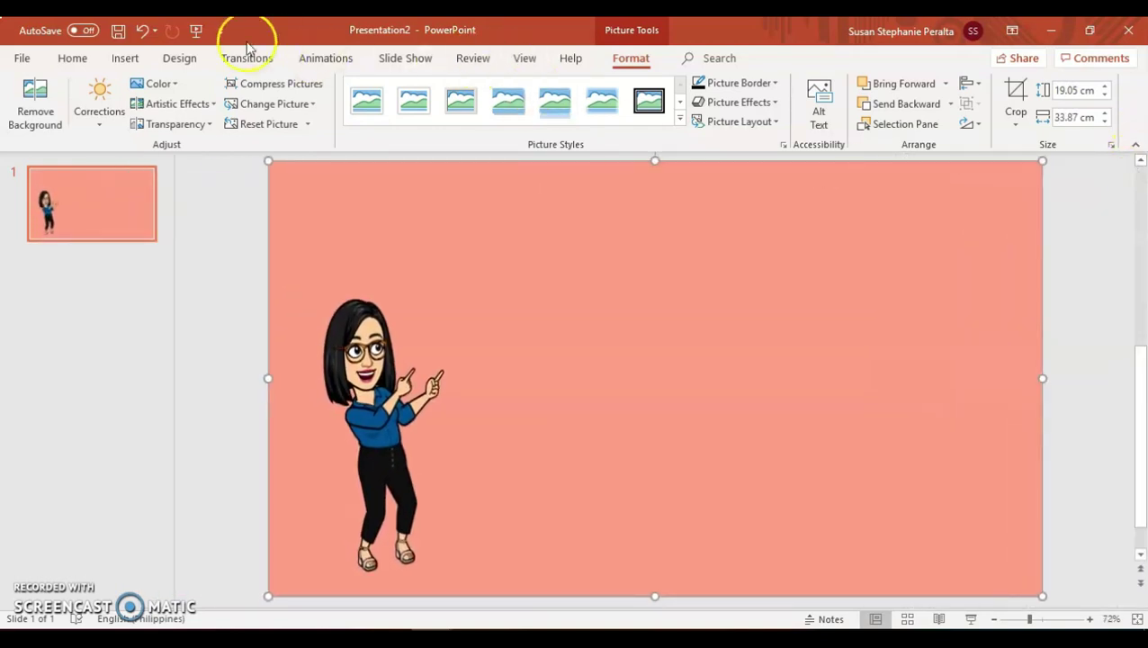
Draw a yellow-filled rounded rectangle along the top of the slide.
left_click(121, 59)
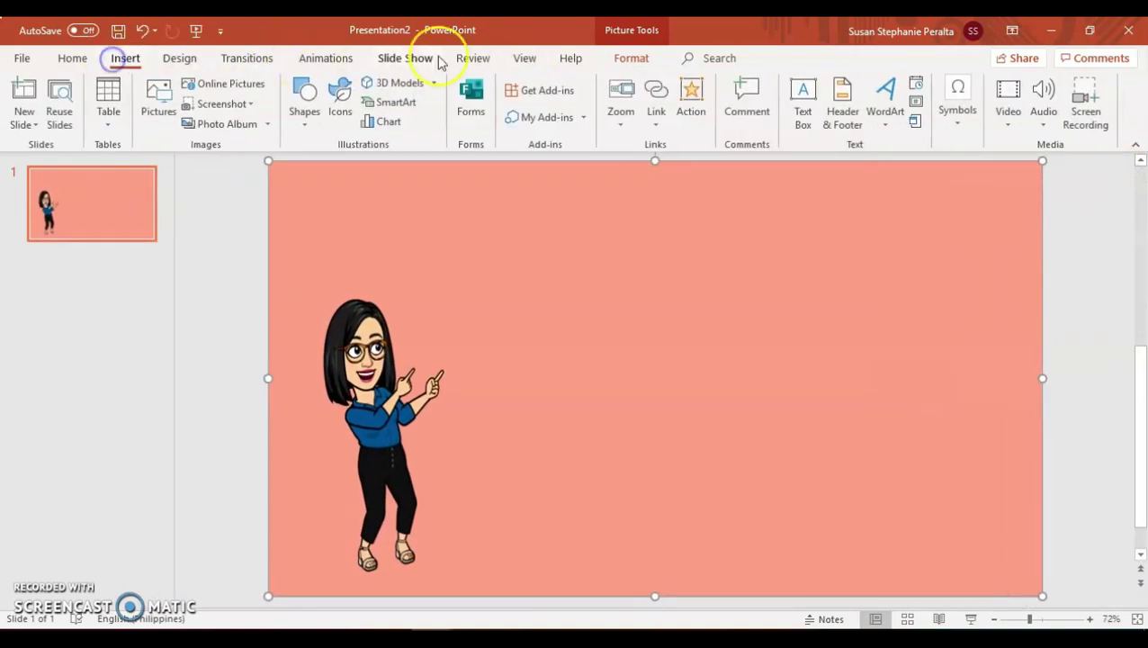
left_click(303, 106)
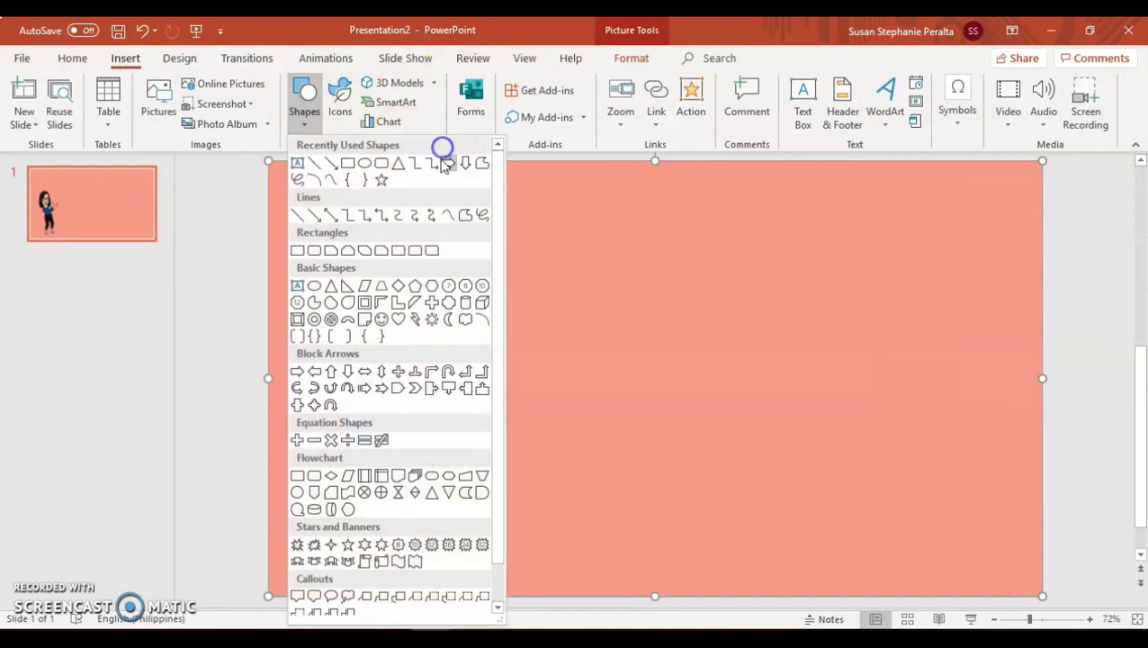
left_click(381, 168)
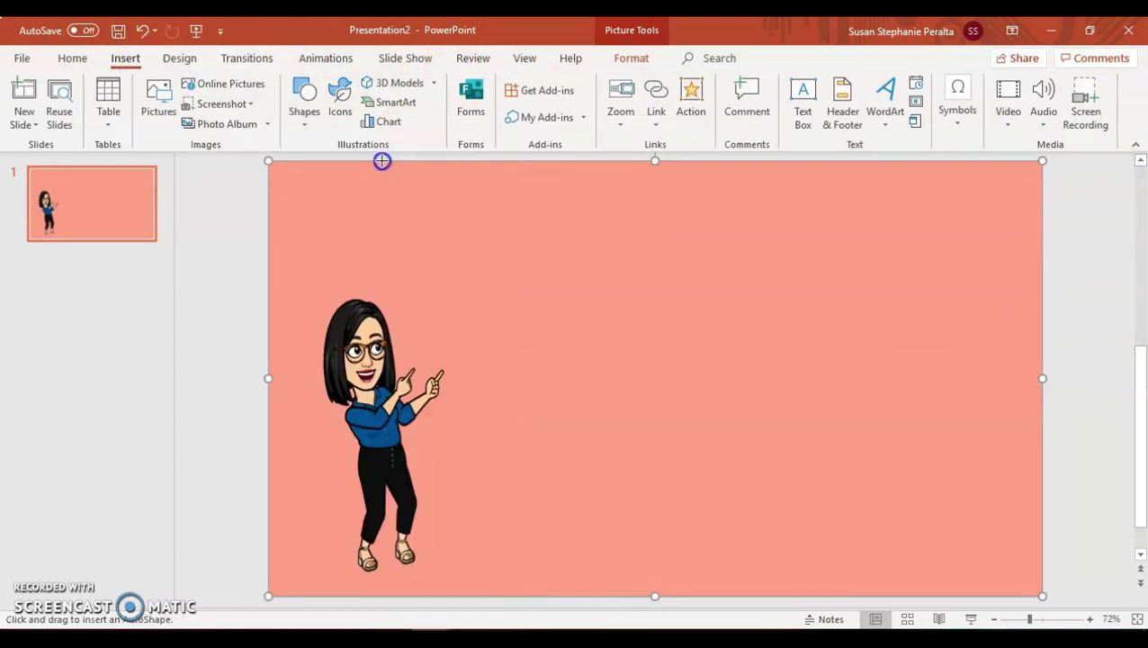
mouse_move(527, 162)
left_mouse_down()
mouse_move(536, 202)
mouse_move(815, 235)
left_mouse_up()
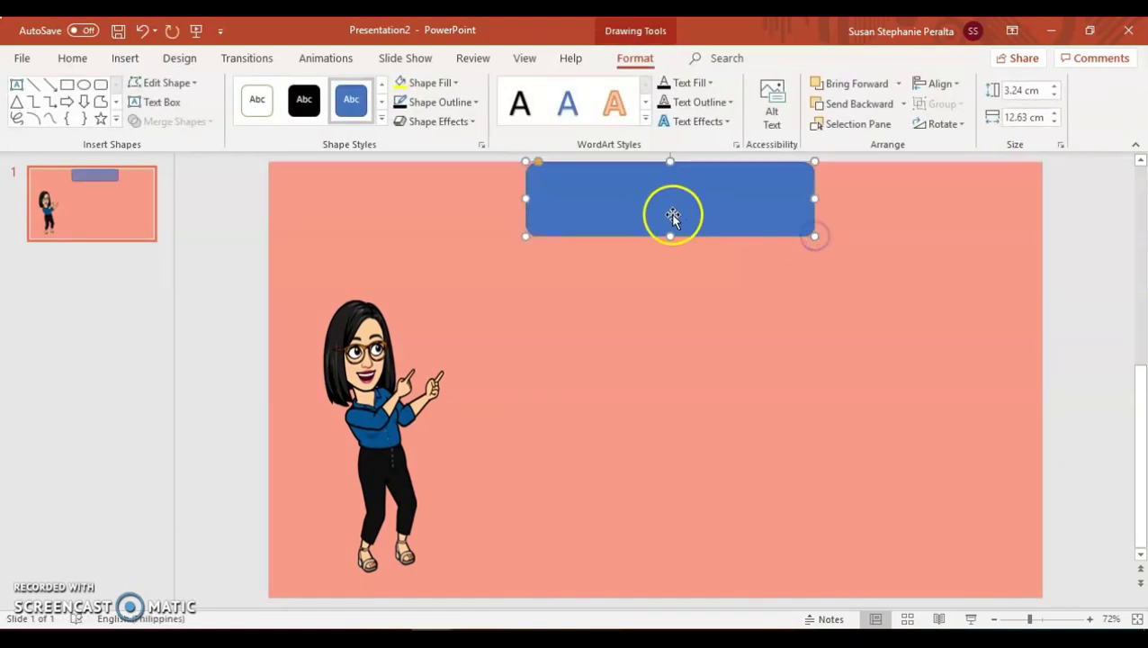
left_click(444, 87)
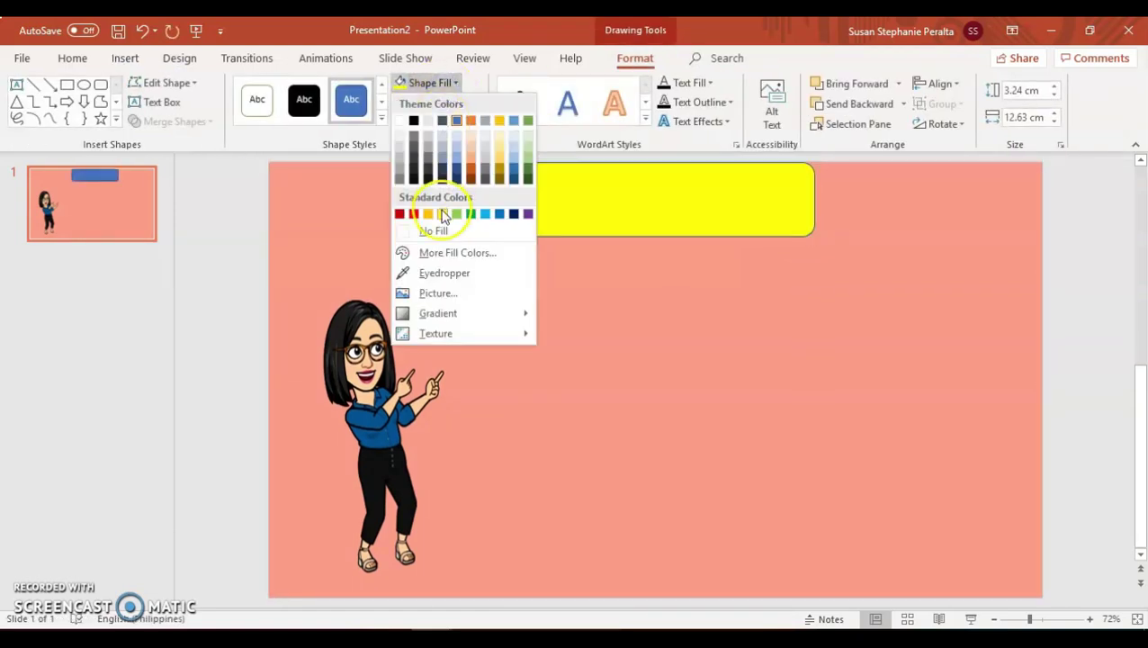
left_click(442, 209)
Give the rectangle a 3 pt black outline and start editing its text.
left_click(462, 103)
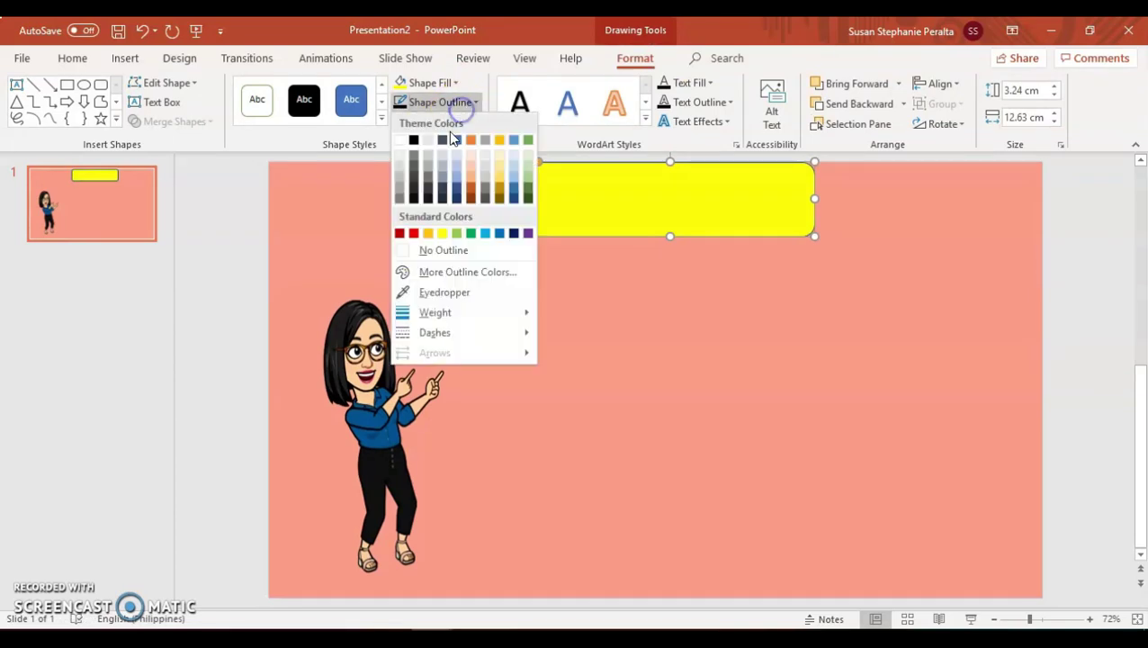
left_click(413, 140)
left_click(450, 103)
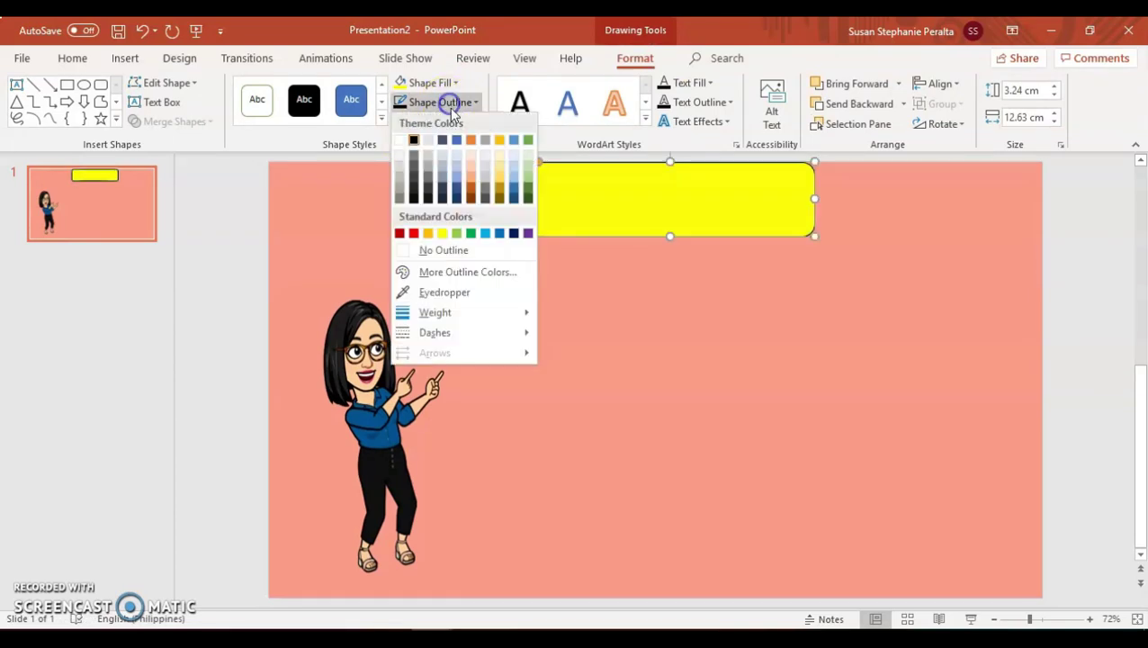
left_click(434, 313)
left_click(600, 430)
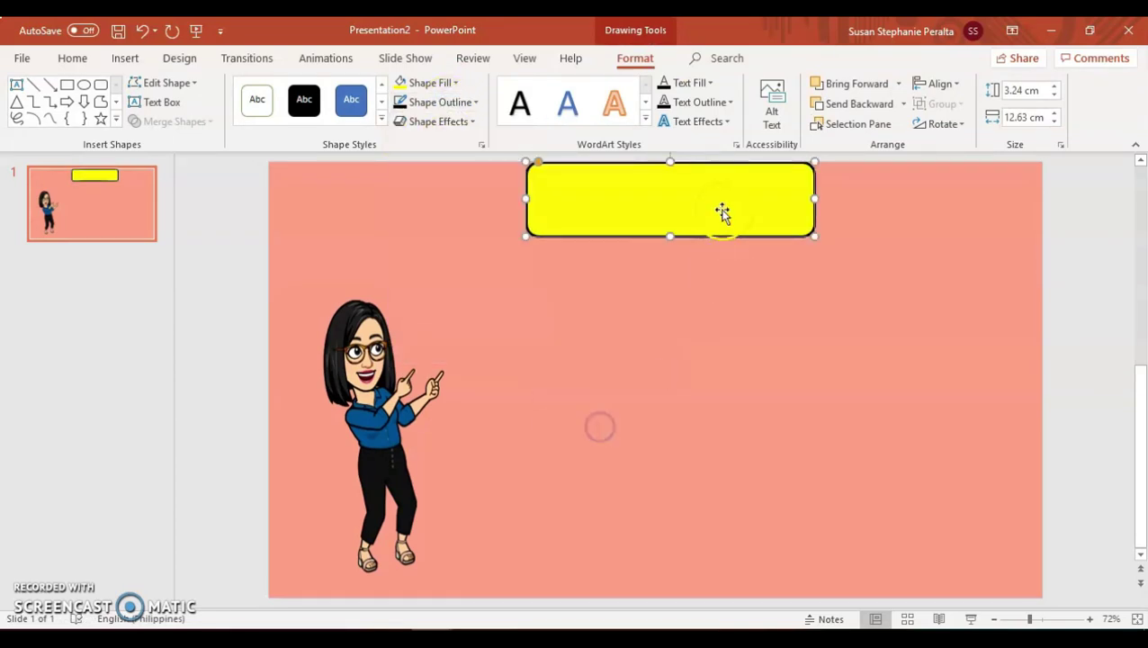
right_click(709, 201)
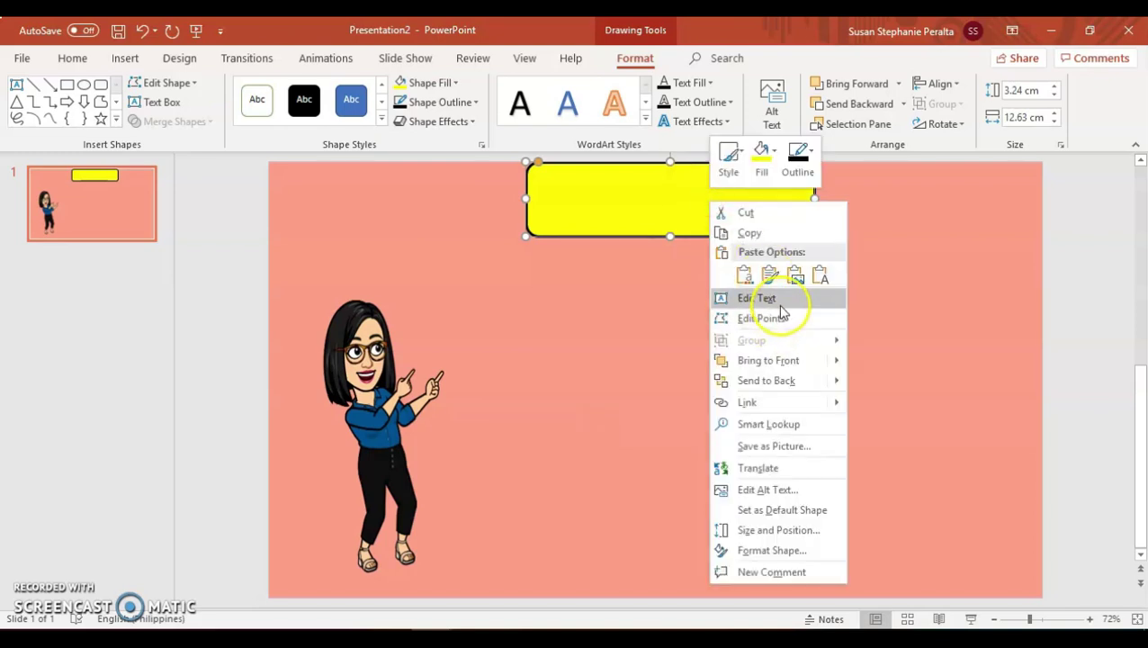
left_click(780, 299)
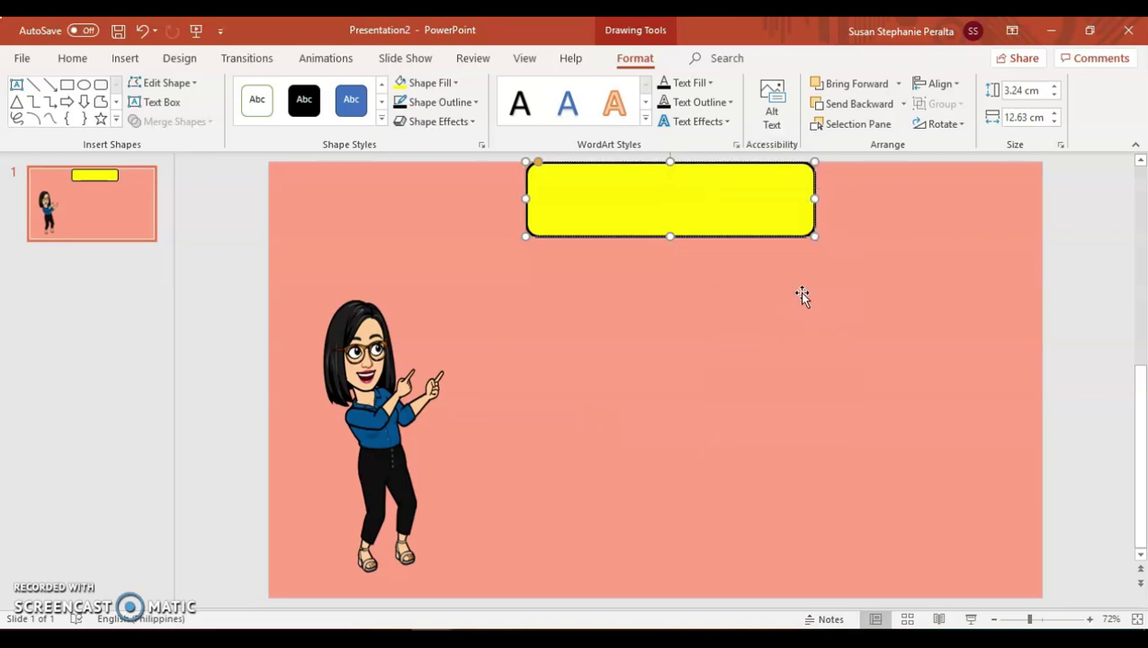
Type QUESTION #1 in the box and make it dark Cooper Black at 32 pt.
type("QUESTION")
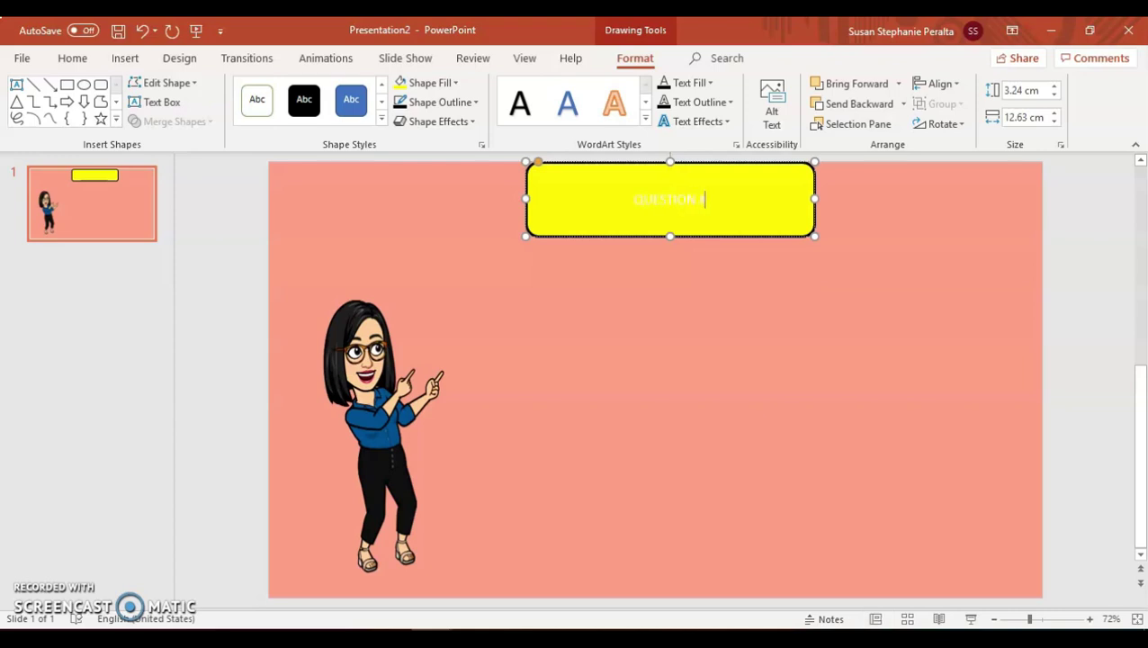
type(" #1")
left_click_drag(711, 199, 605, 199)
left_click(72, 57)
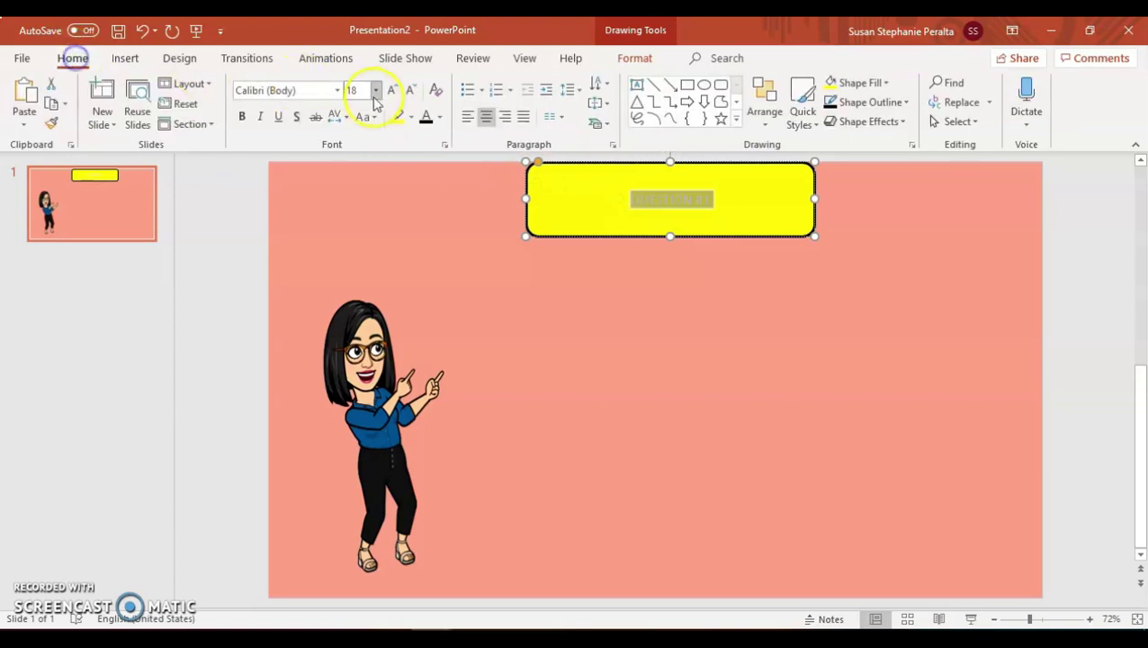
left_click(429, 125)
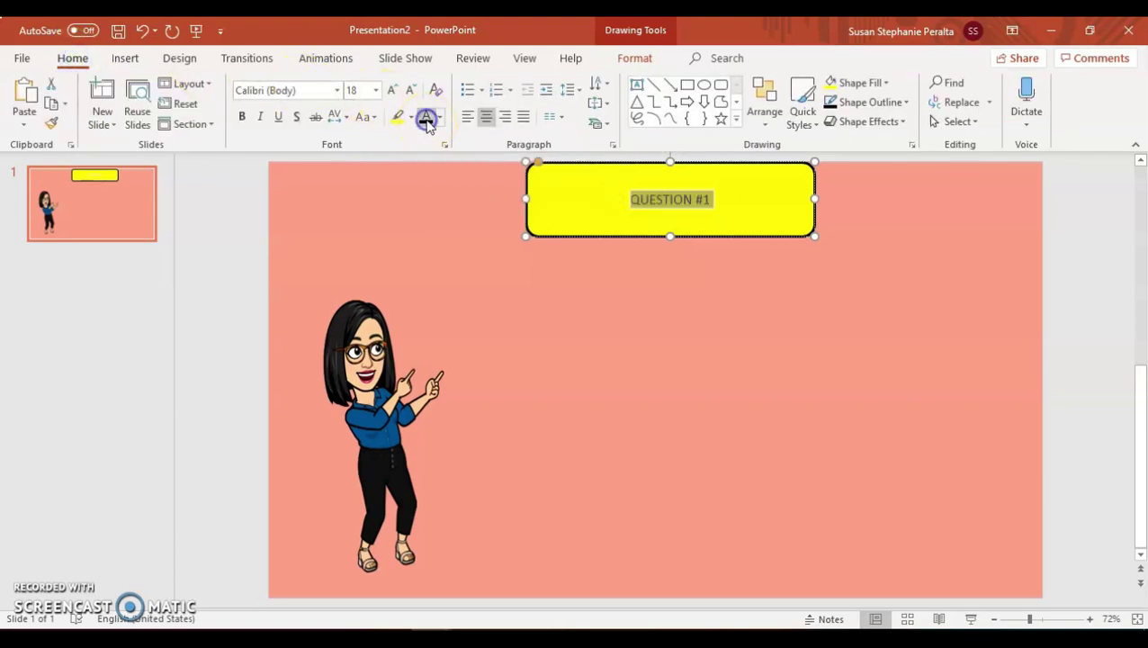
left_click(343, 91)
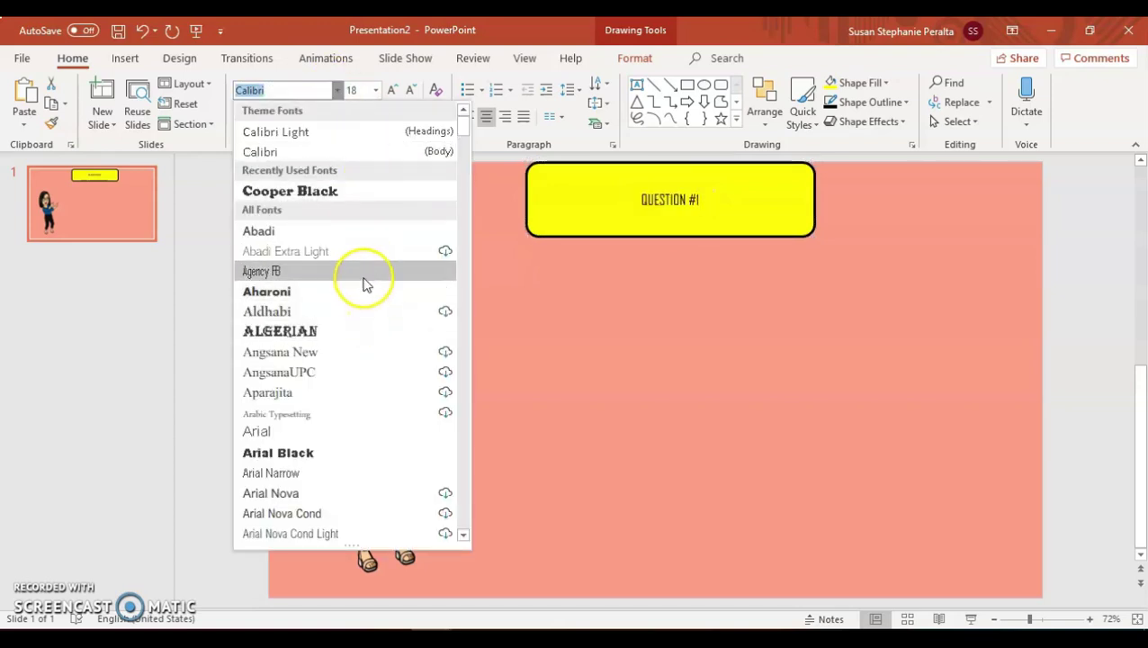
left_click(360, 183)
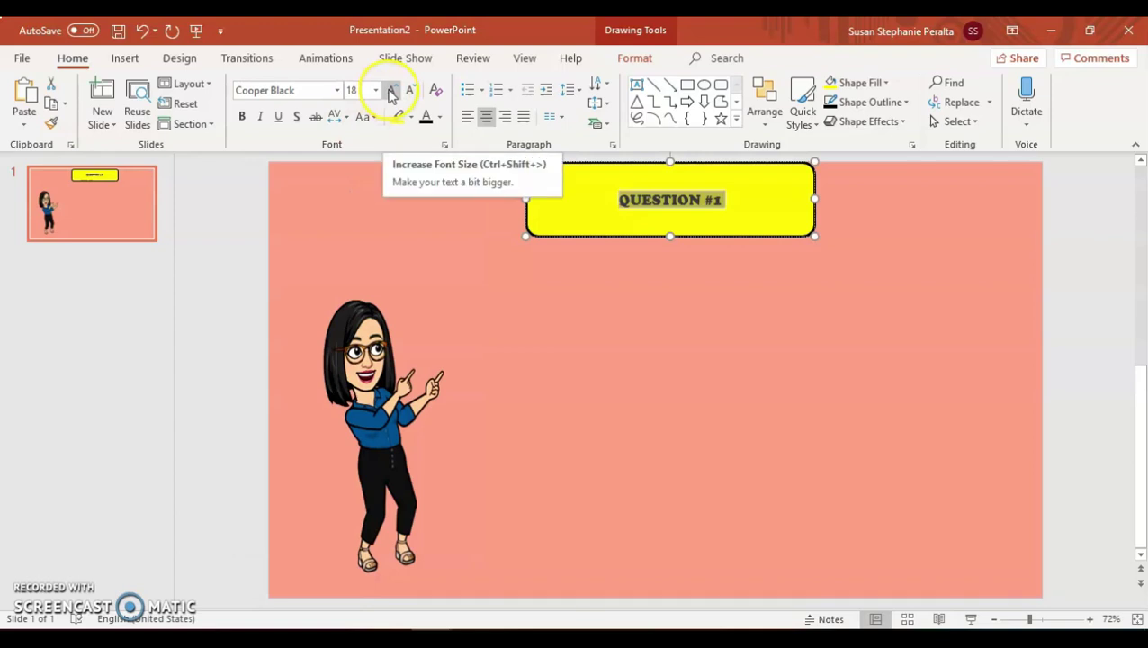
left_click(392, 90)
left_click(392, 90)
left_click(391, 90)
left_click(391, 90)
Make the QUESTION #1 text bold and finish editing the box.
left_click(241, 117)
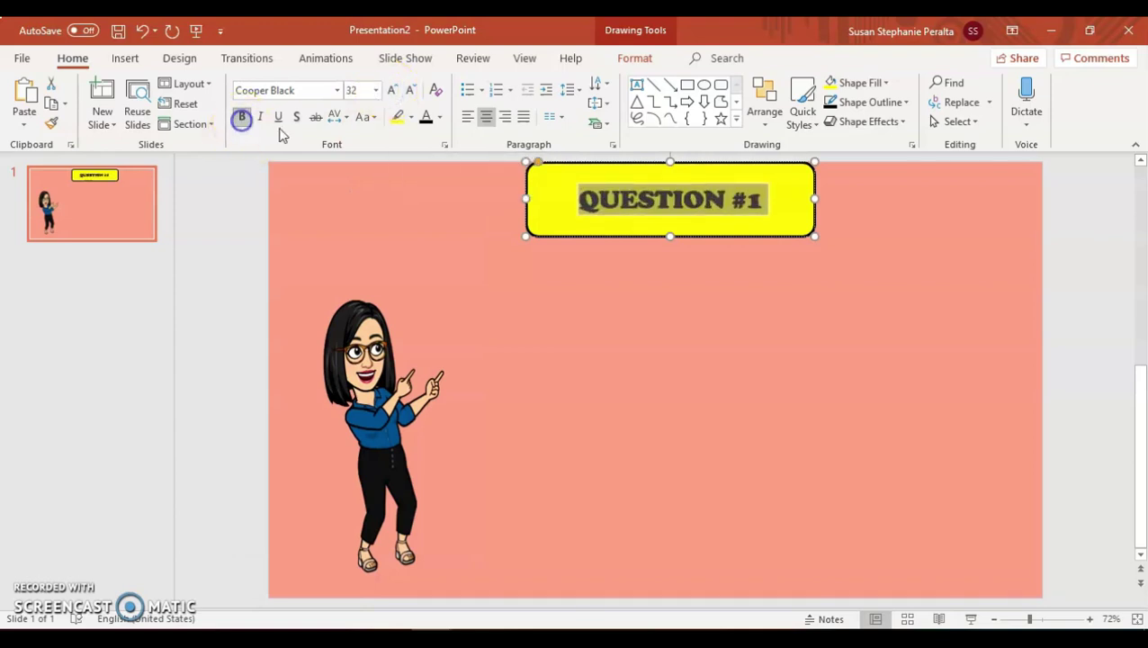
scroll(743, 484, "up", 1)
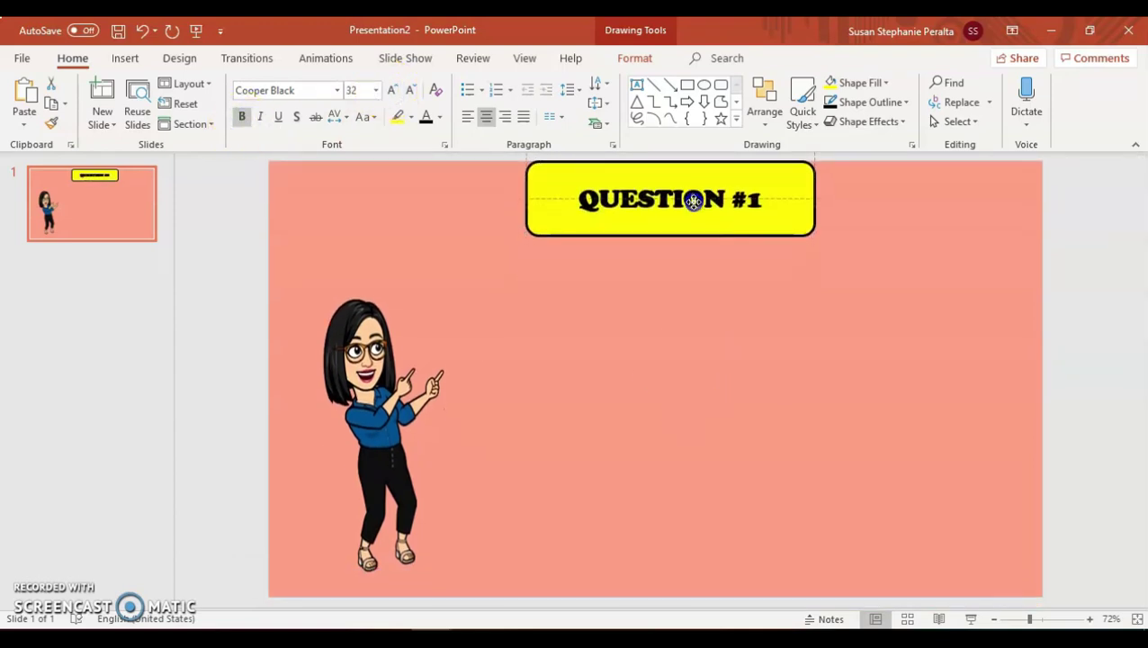
left_click(787, 288)
left_click(660, 191)
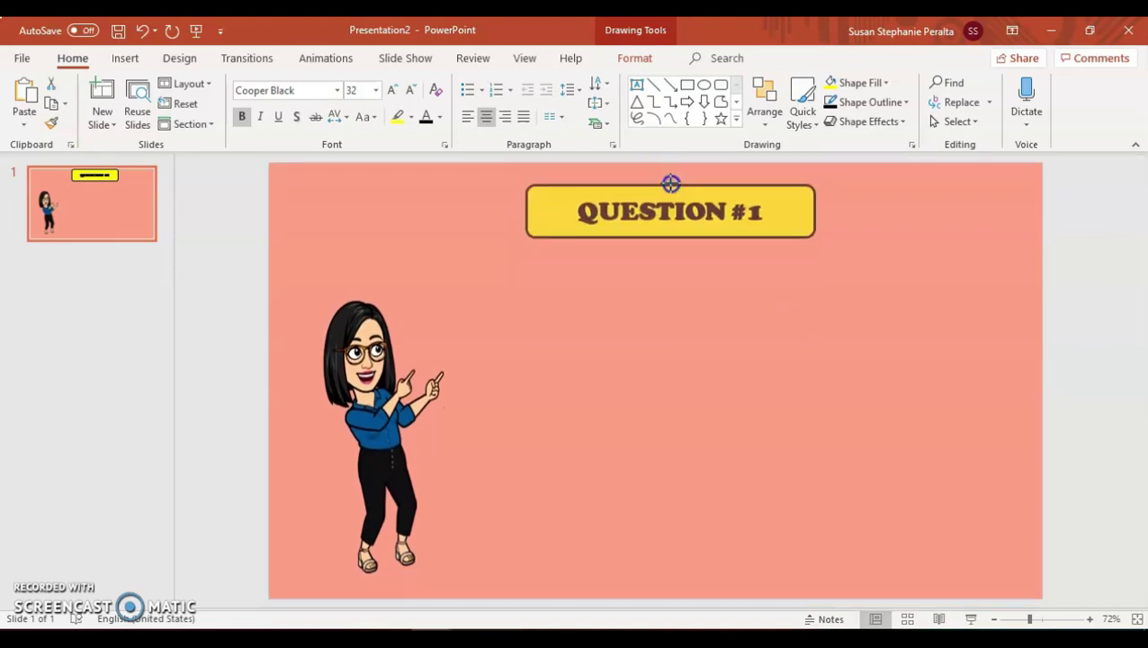
Shorten the banner, place it flush against the top edge, and preview it full-screen.
left_click_drag(672, 198, 674, 146)
left_click_drag(670, 236, 671, 214)
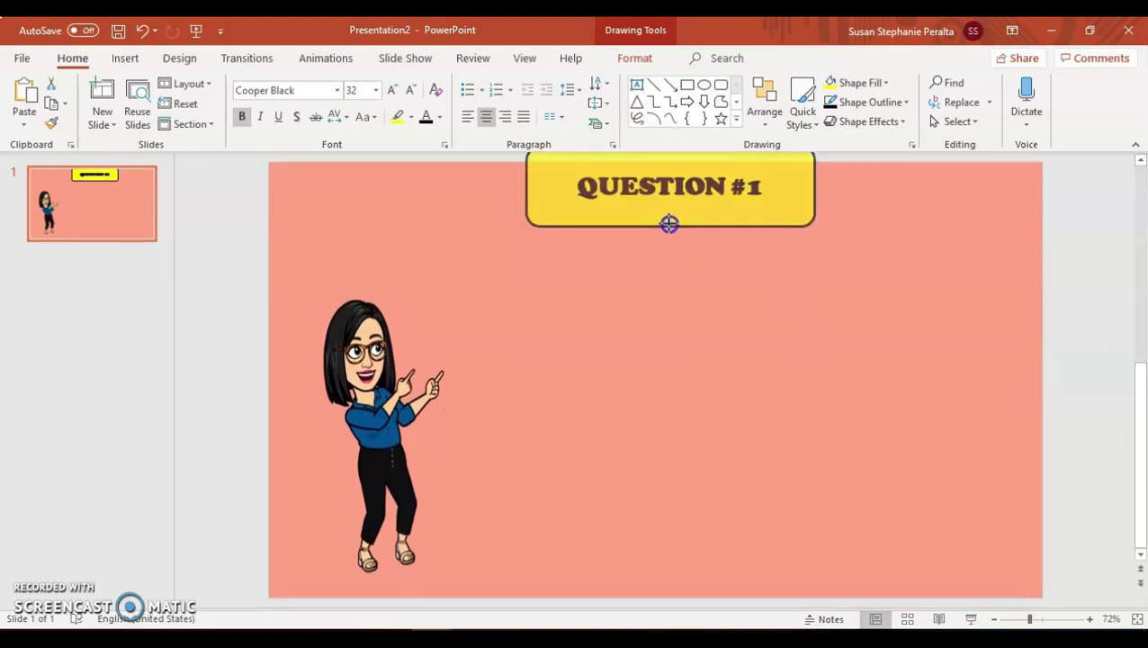
scroll(675, 230, "up", 1)
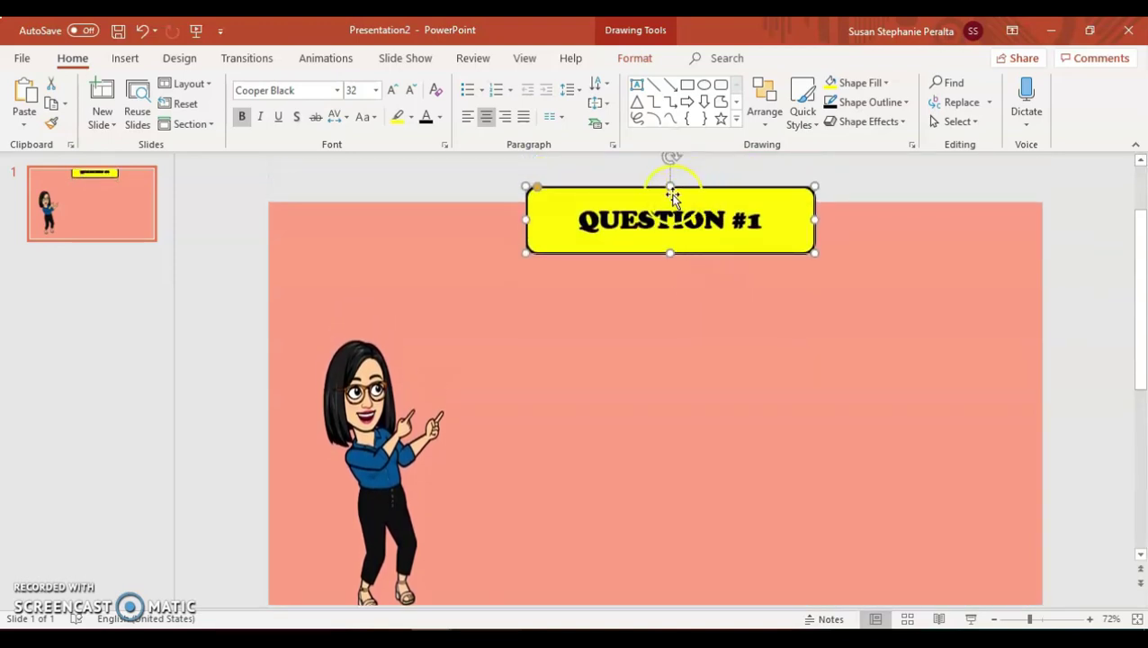
left_click_drag(669, 182, 670, 164)
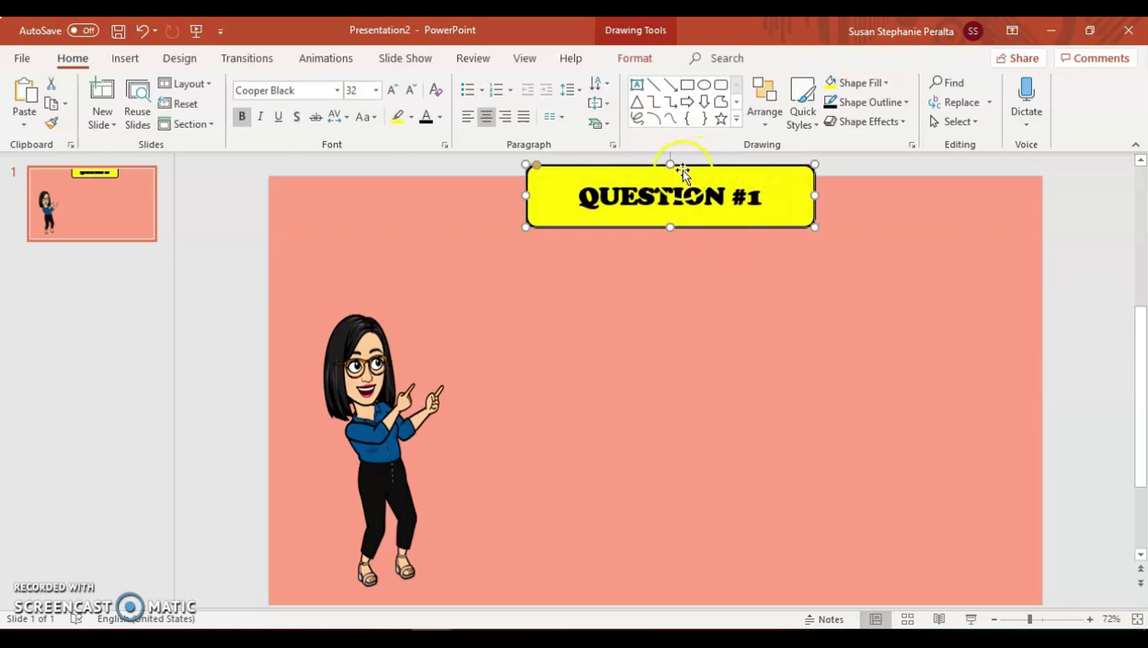
left_click_drag(683, 173, 677, 162)
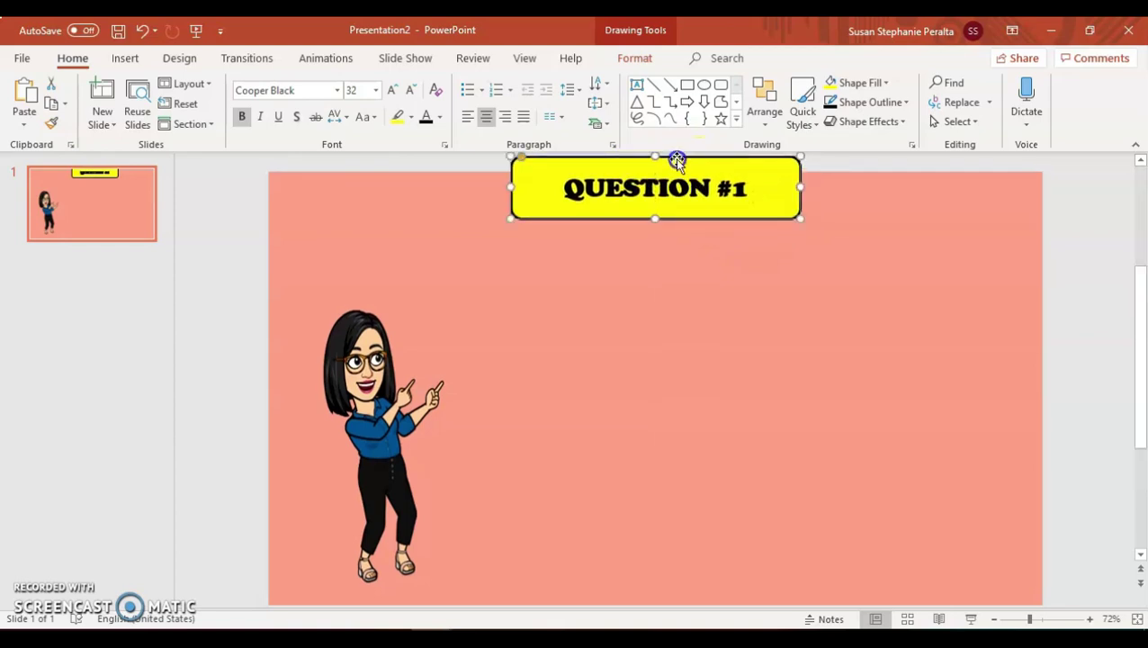
left_click(970, 619)
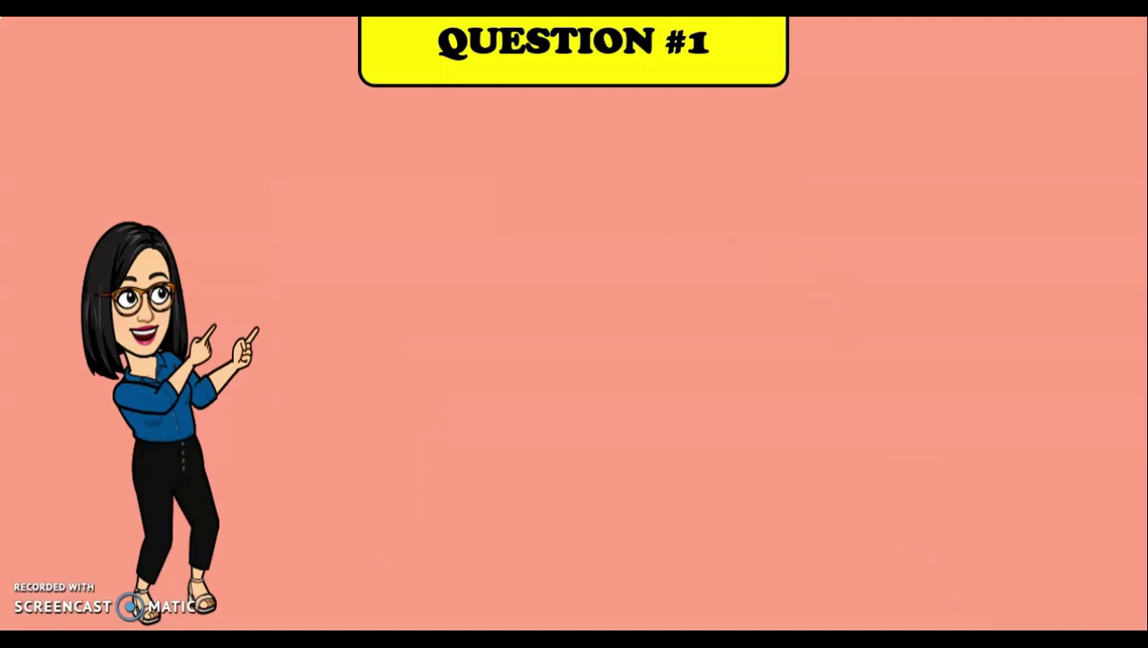
key("Escape")
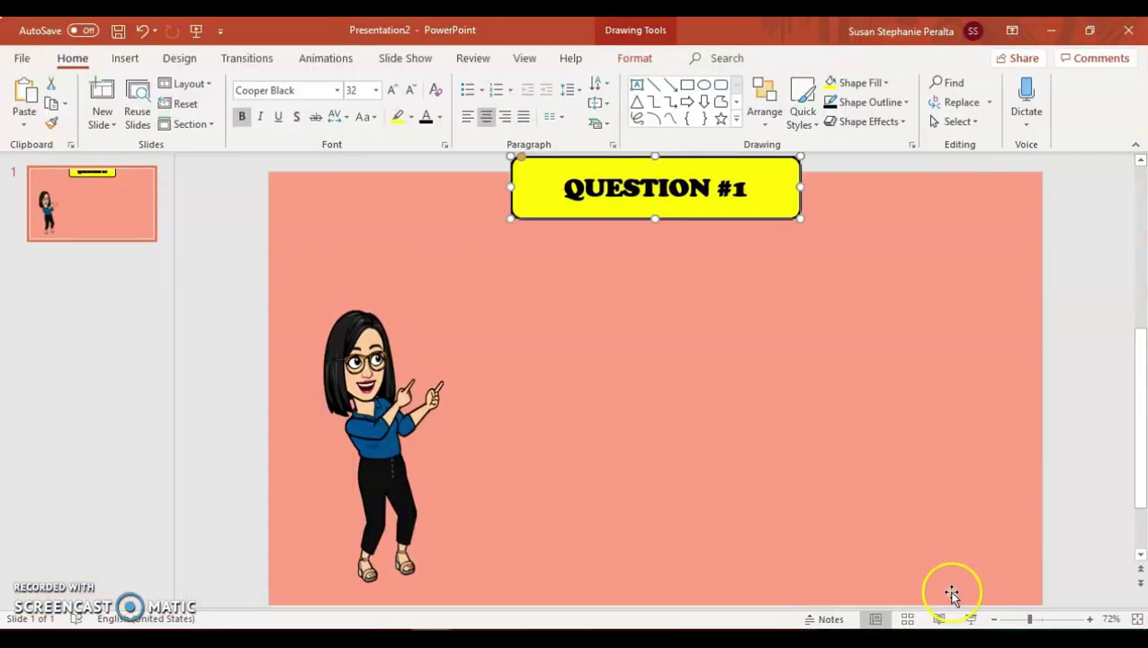
left_click(442, 280)
Draw a wide text box below the QUESTION #1 banner.
left_click(653, 311)
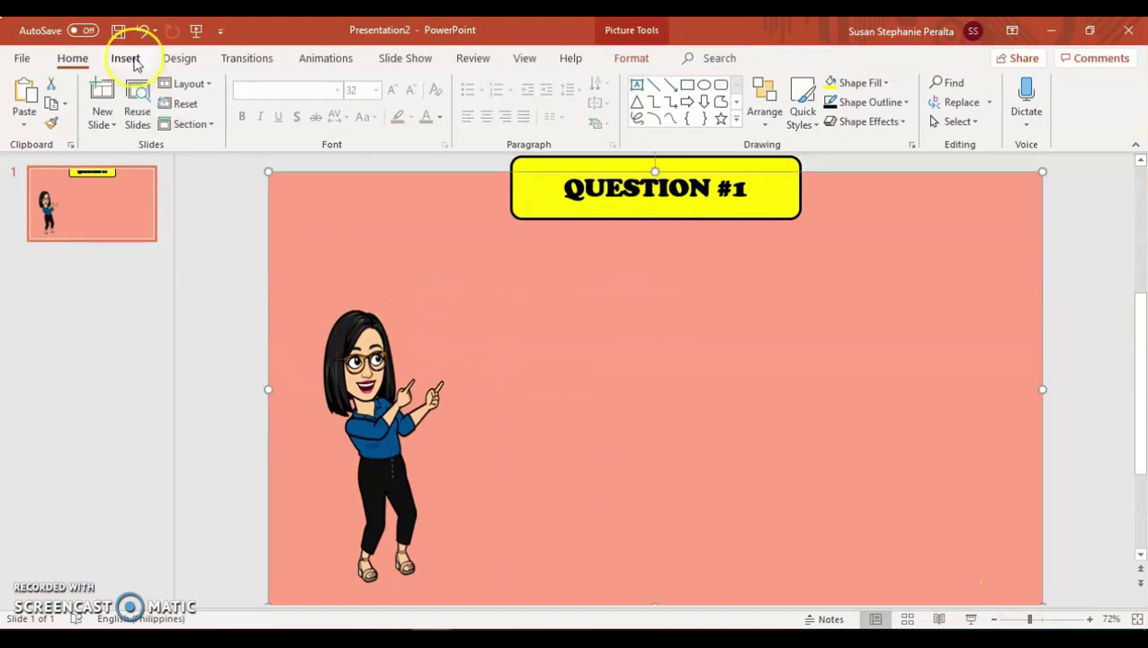
left_click(126, 59)
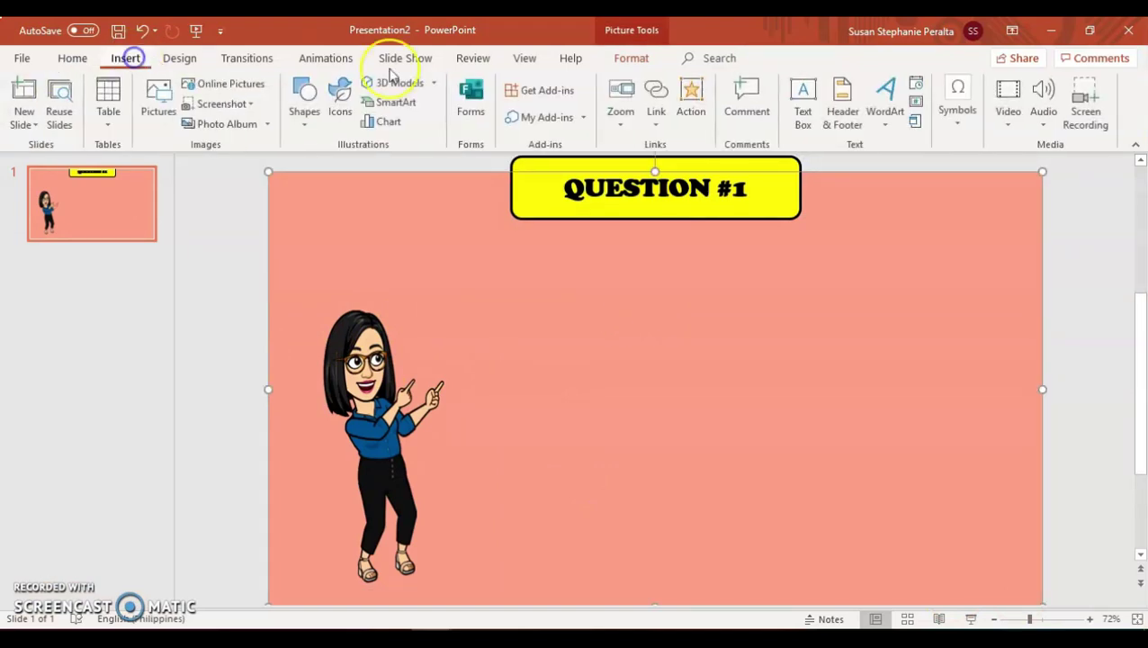
left_click(804, 121)
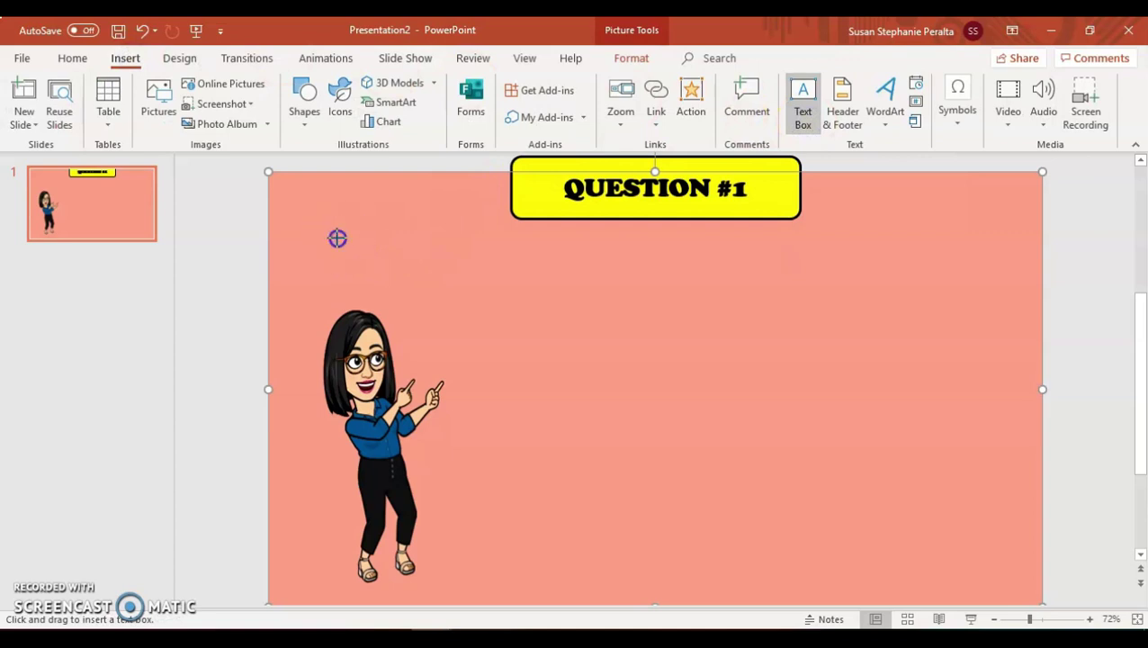
left_click_drag(337, 238, 1025, 313)
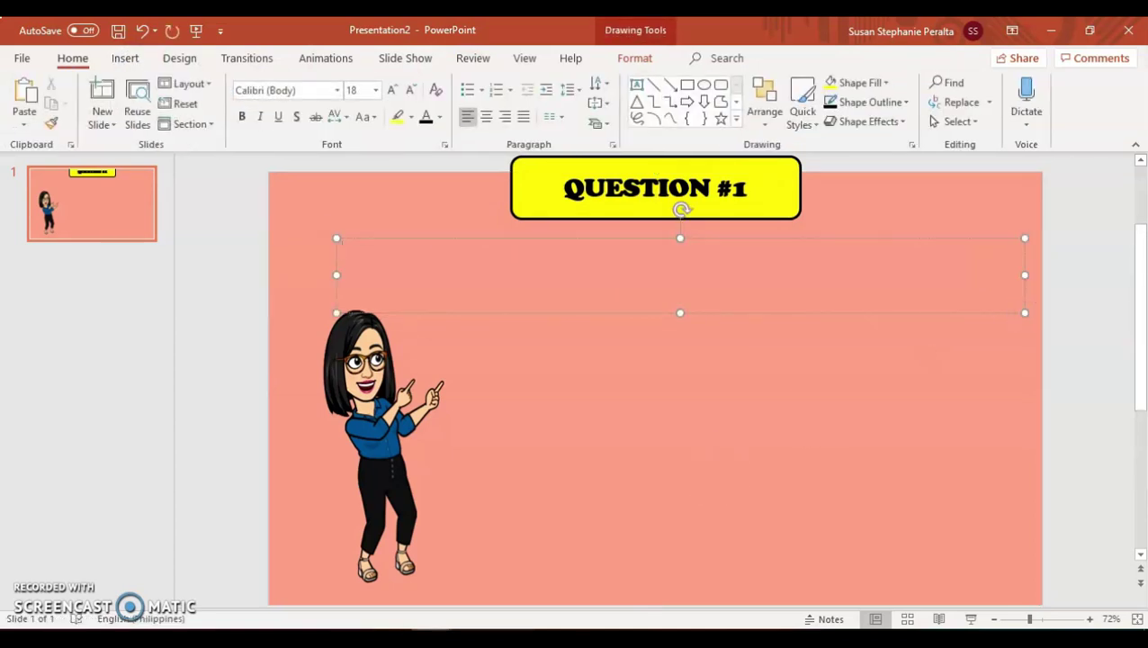
Give the text box white fill and a 3 pt black outline, then copy question 1 from Word.
left_click(885, 82)
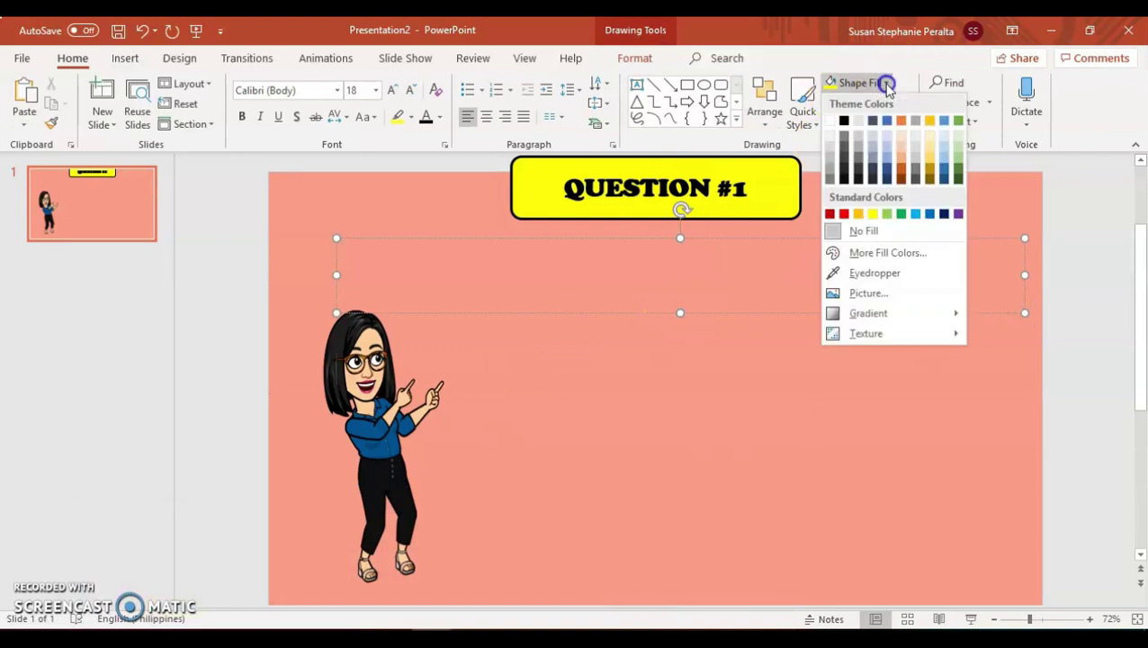
left_click(830, 120)
left_click(871, 101)
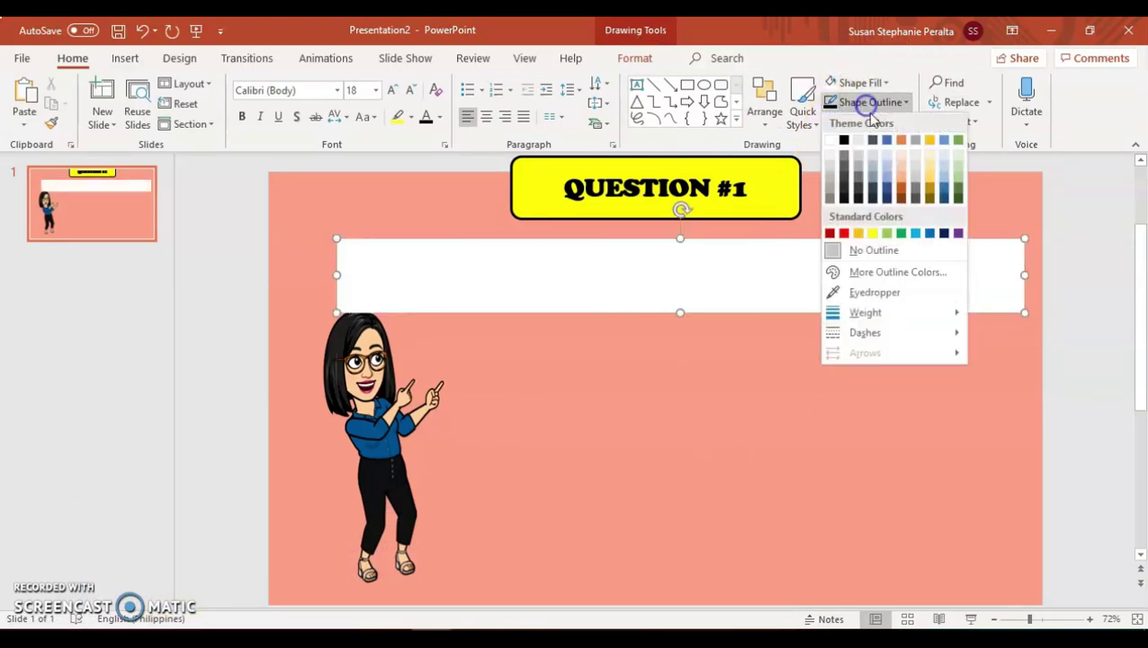
left_click(844, 139)
left_click(846, 102)
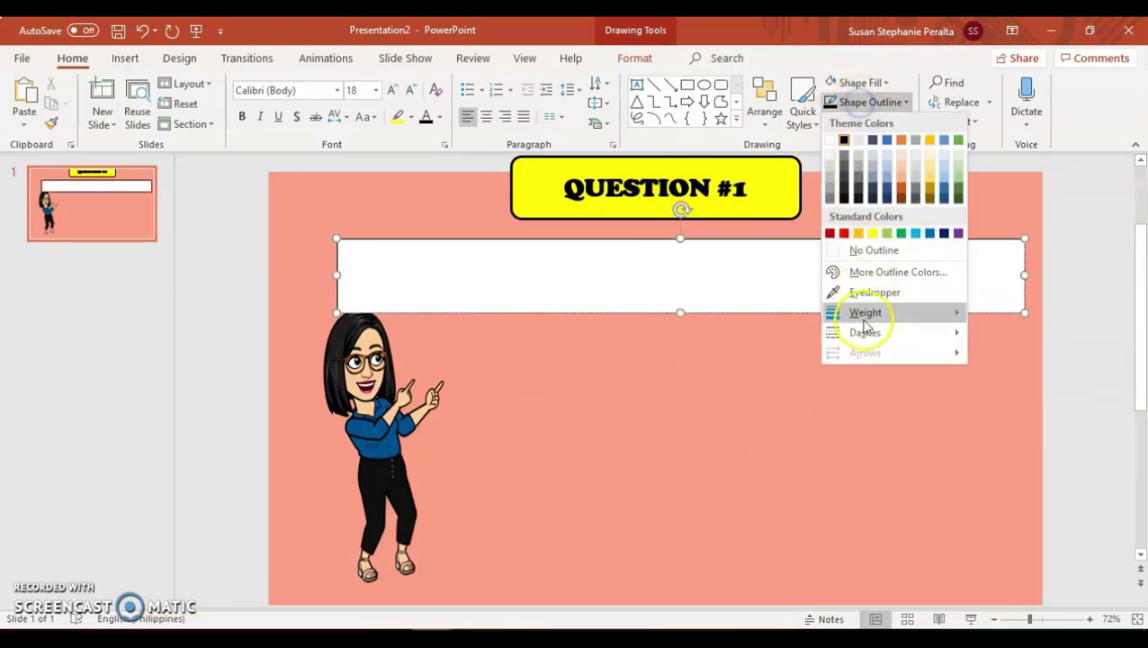
mouse_move(865, 312)
left_click(1035, 424)
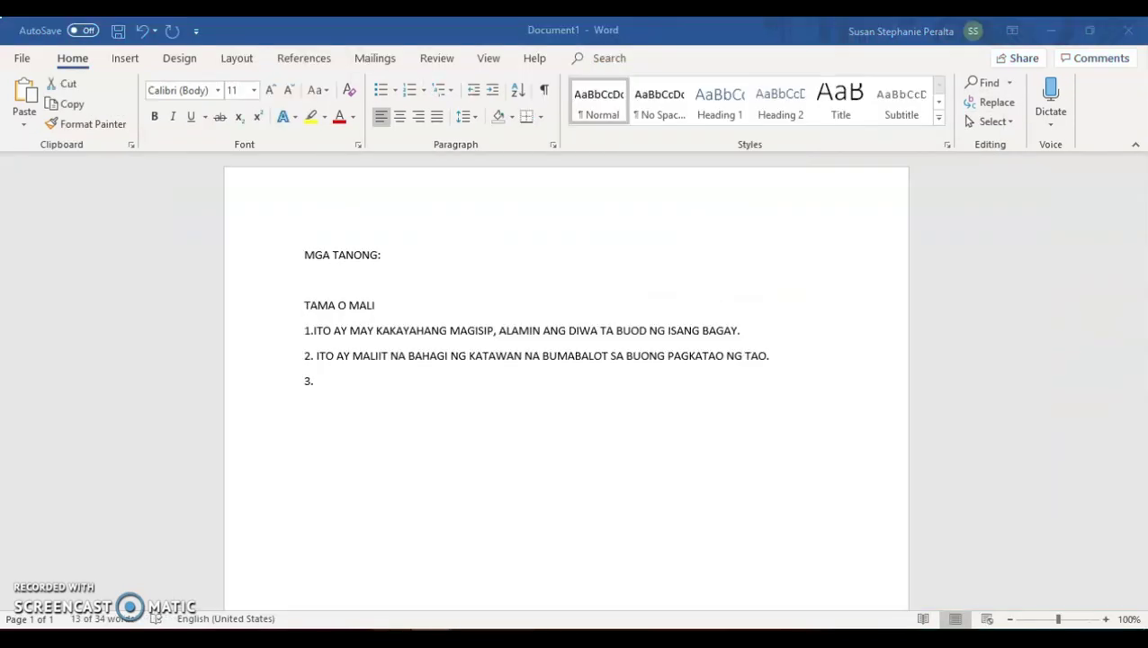
left_click_drag(740, 330, 314, 331)
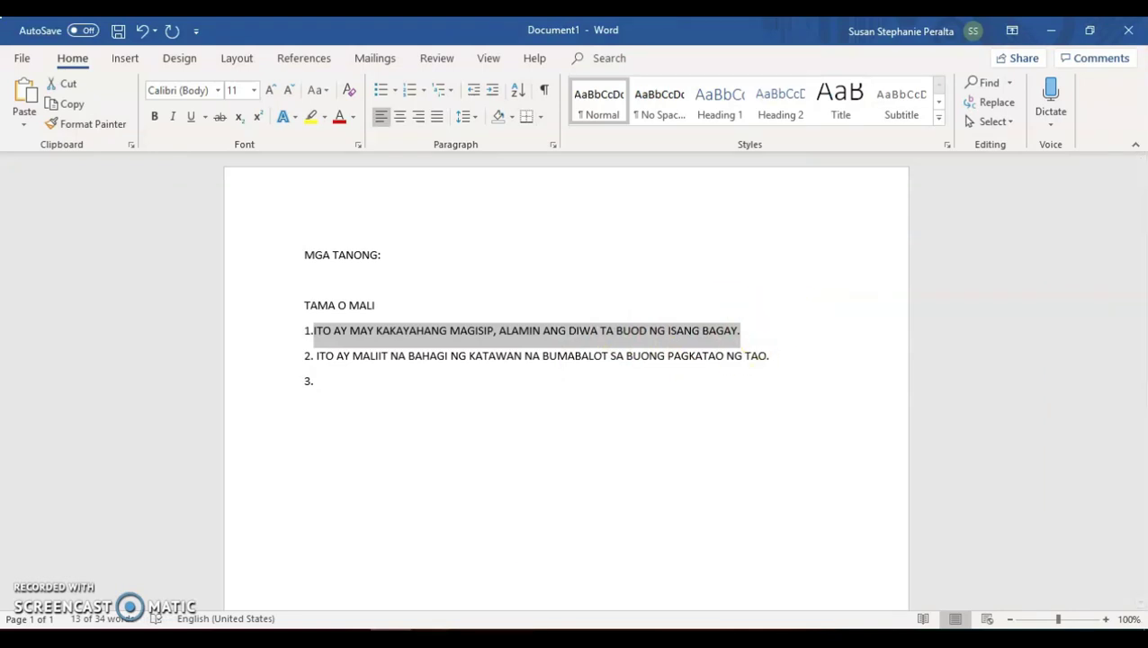
left_click(679, 580)
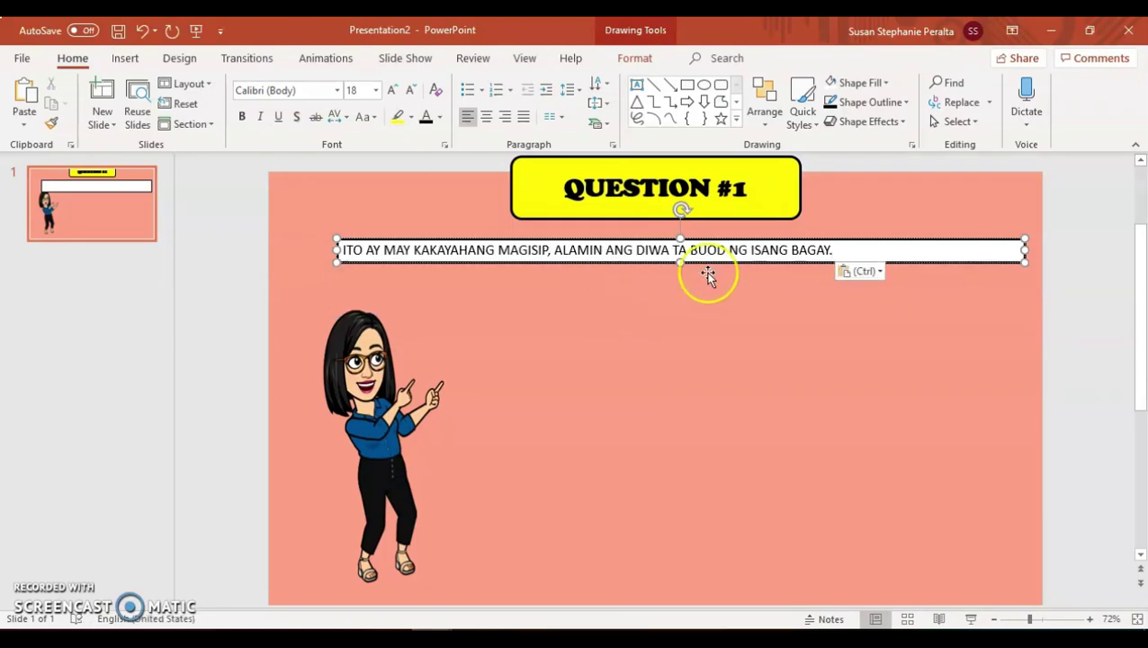
Format the question text as bold, centred Aharoni at size 40.
left_click_drag(833, 250, 282, 251)
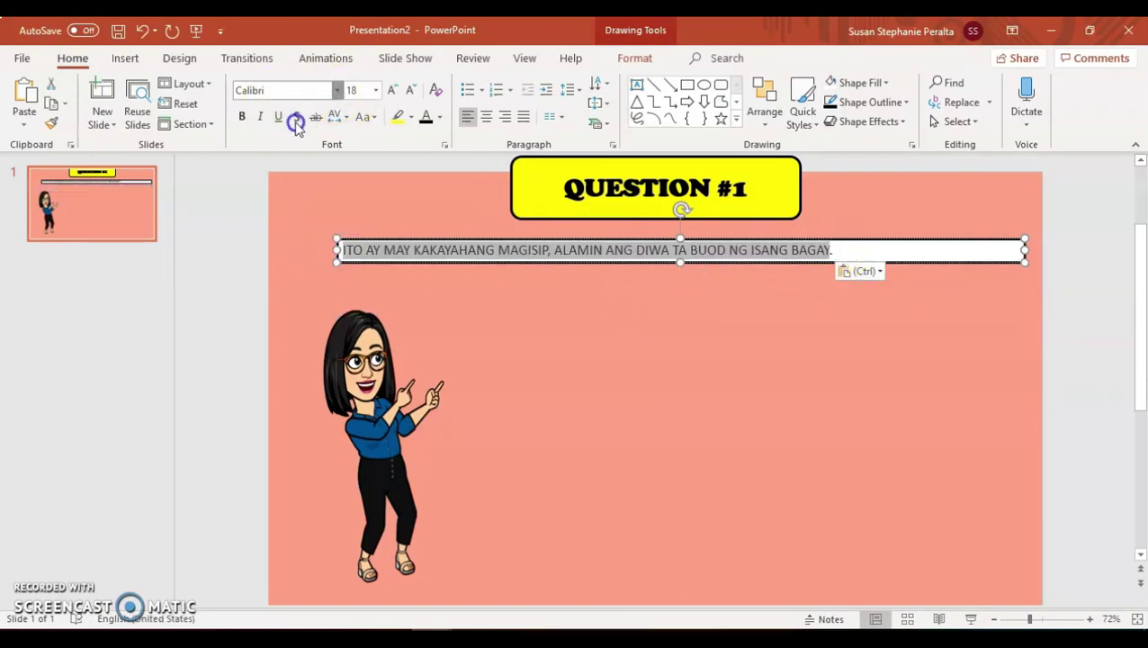
left_click(337, 90)
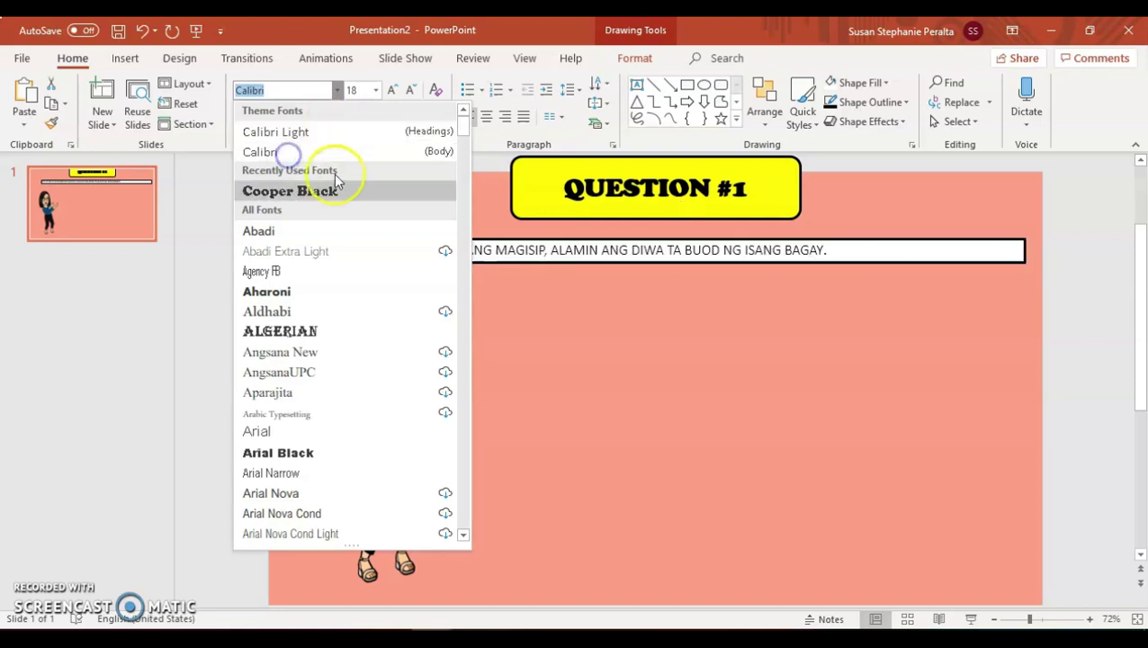
left_click(297, 297)
left_click(396, 90)
left_click(396, 91)
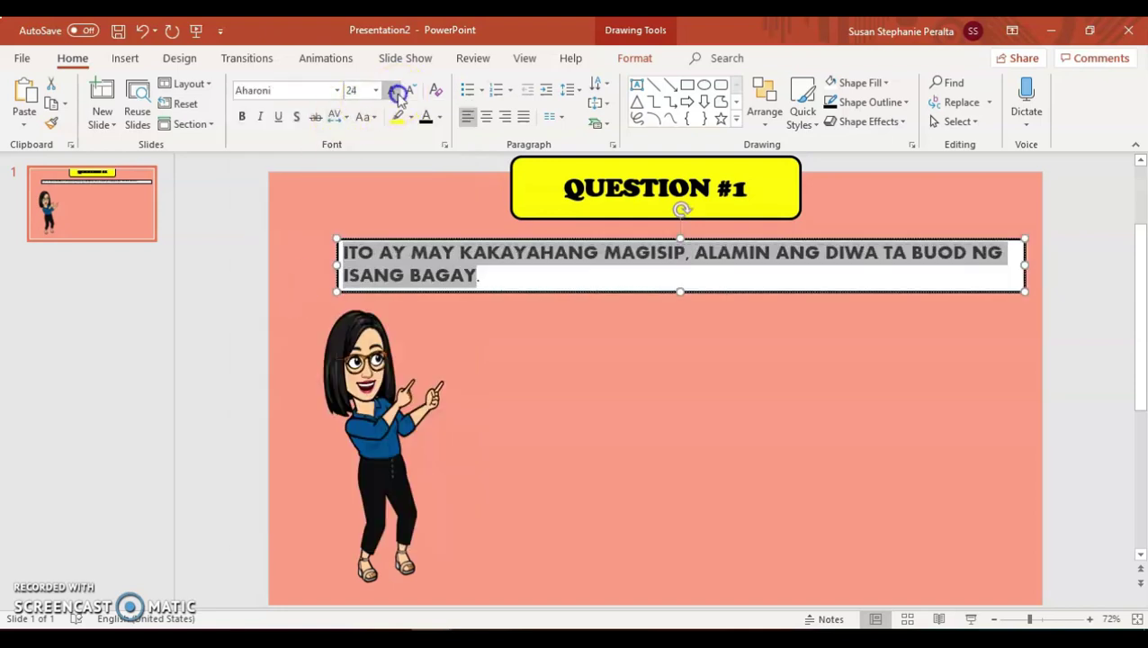
left_click(396, 91)
left_click(396, 91)
left_click(396, 91)
left_click(396, 91)
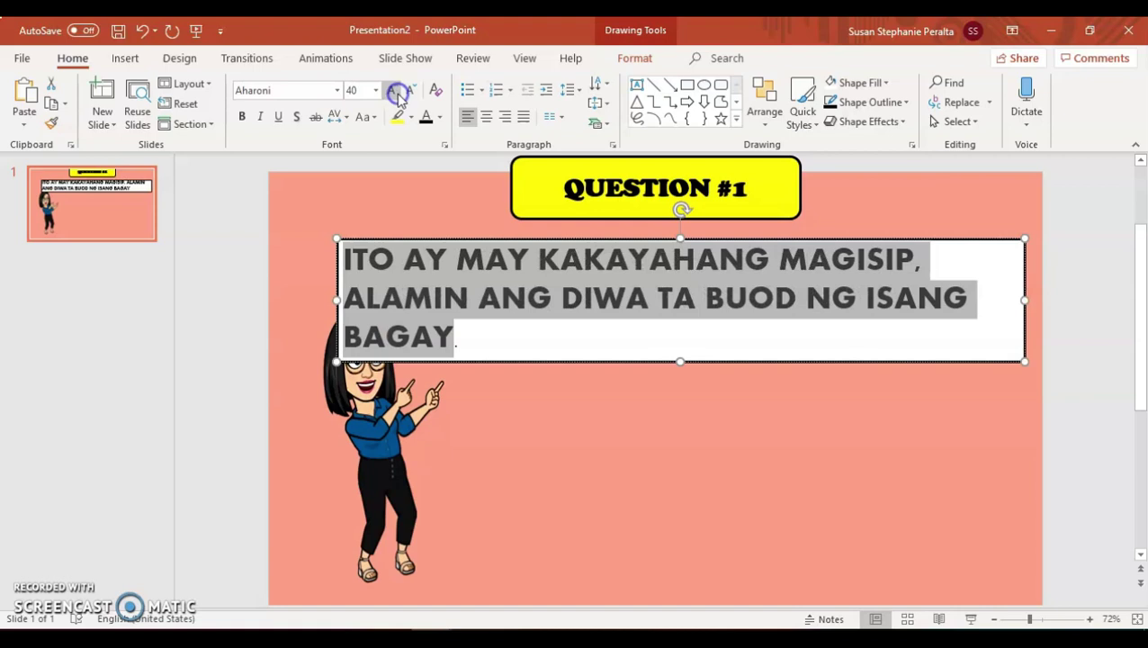
left_click(243, 117)
left_click(487, 118)
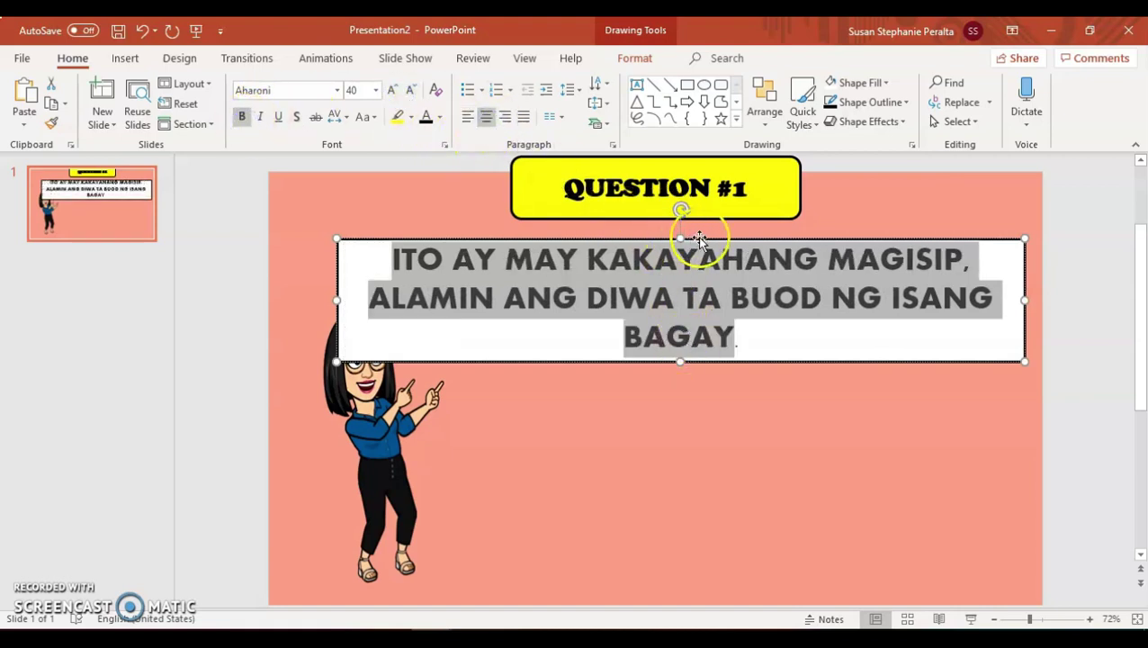
Widen the question box across the slide just below the banner so text fits two lines.
left_click_drag(700, 242, 691, 227)
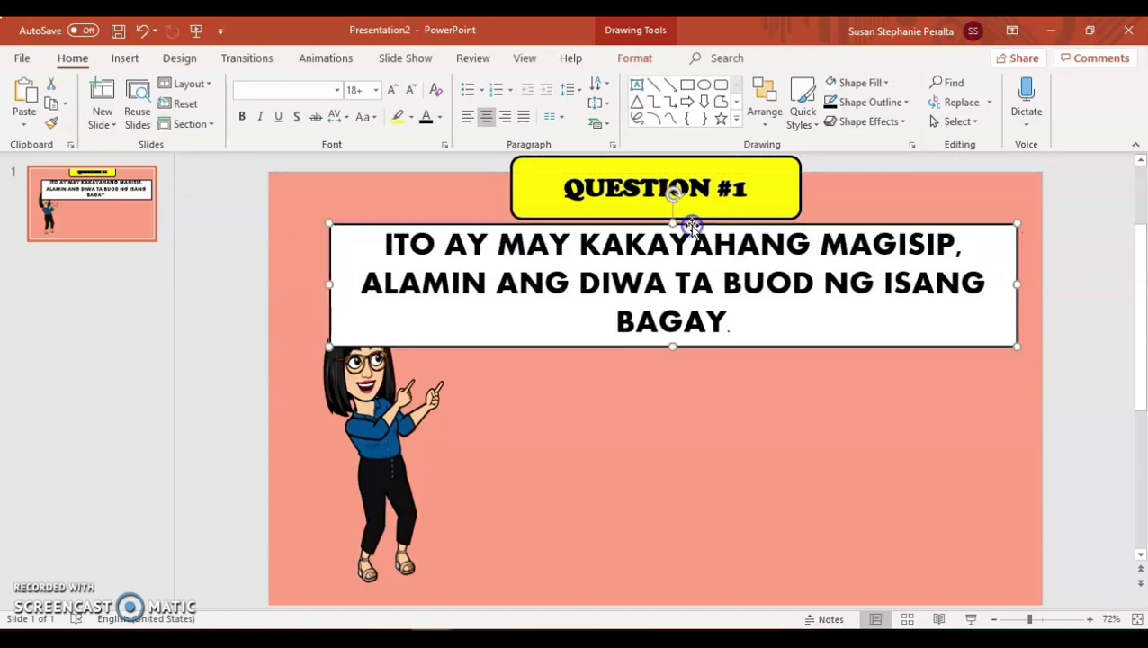
left_click_drag(1017, 284, 1040, 283)
left_click(465, 288)
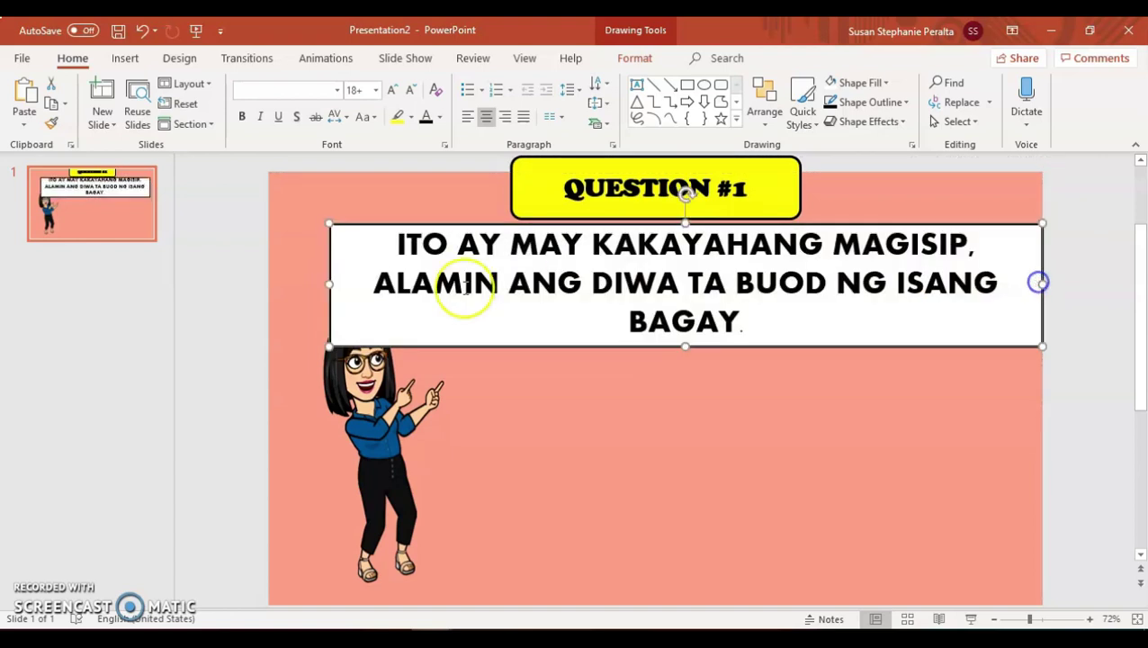
mouse_move(329, 285)
left_mouse_down()
mouse_move(258, 286)
mouse_move(268, 267)
left_mouse_up()
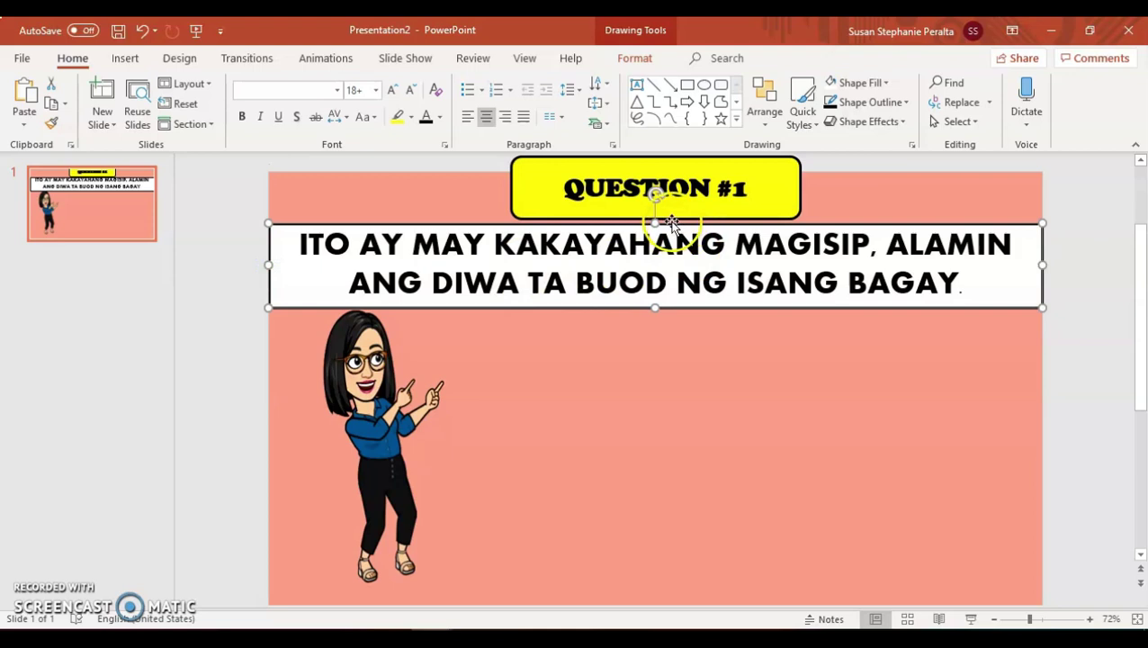
left_click_drag(673, 225, 675, 249)
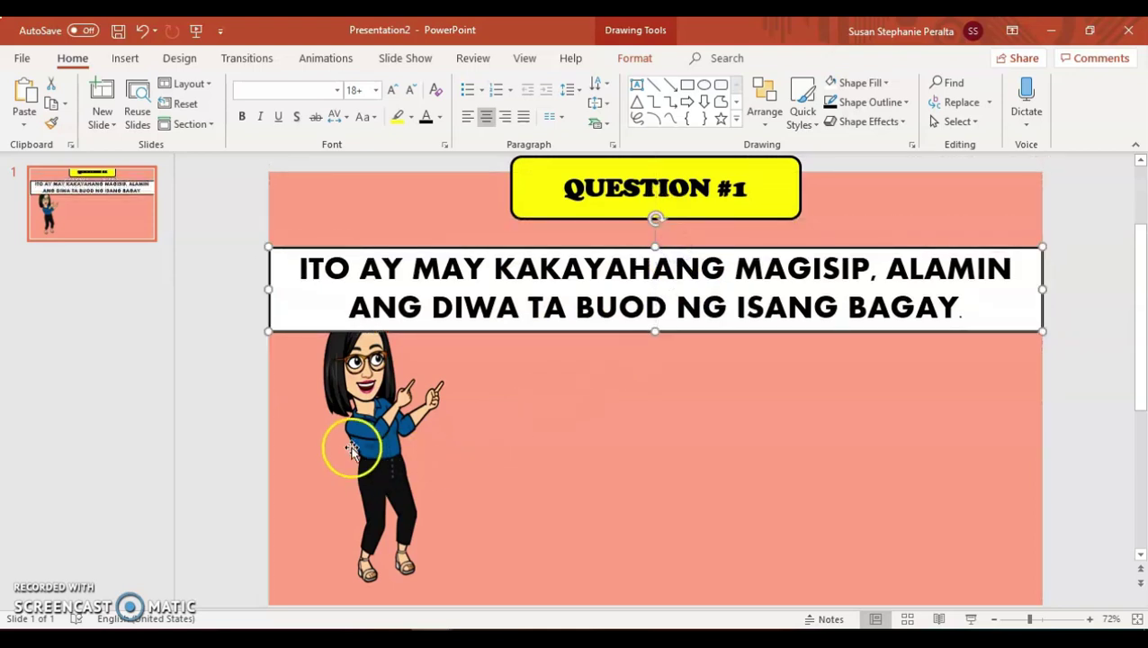
left_click(406, 402)
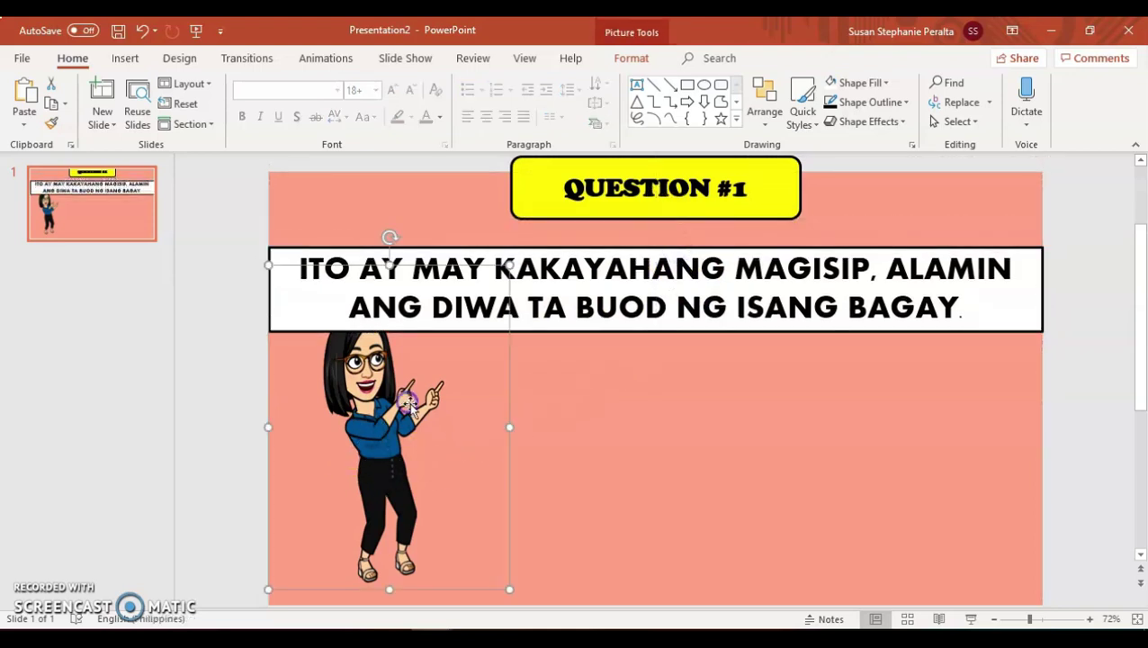
Bring the cartoon to front and enlarge the question text one size to wrap onto three lines.
right_click(364, 429)
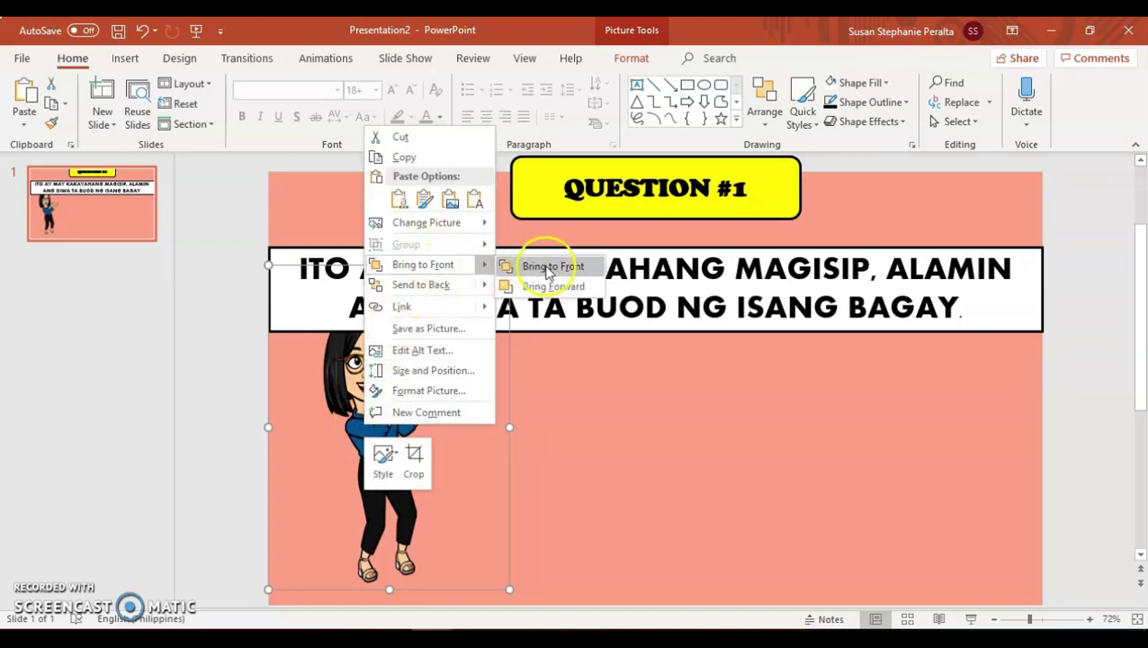
left_click(546, 264)
left_click(959, 308)
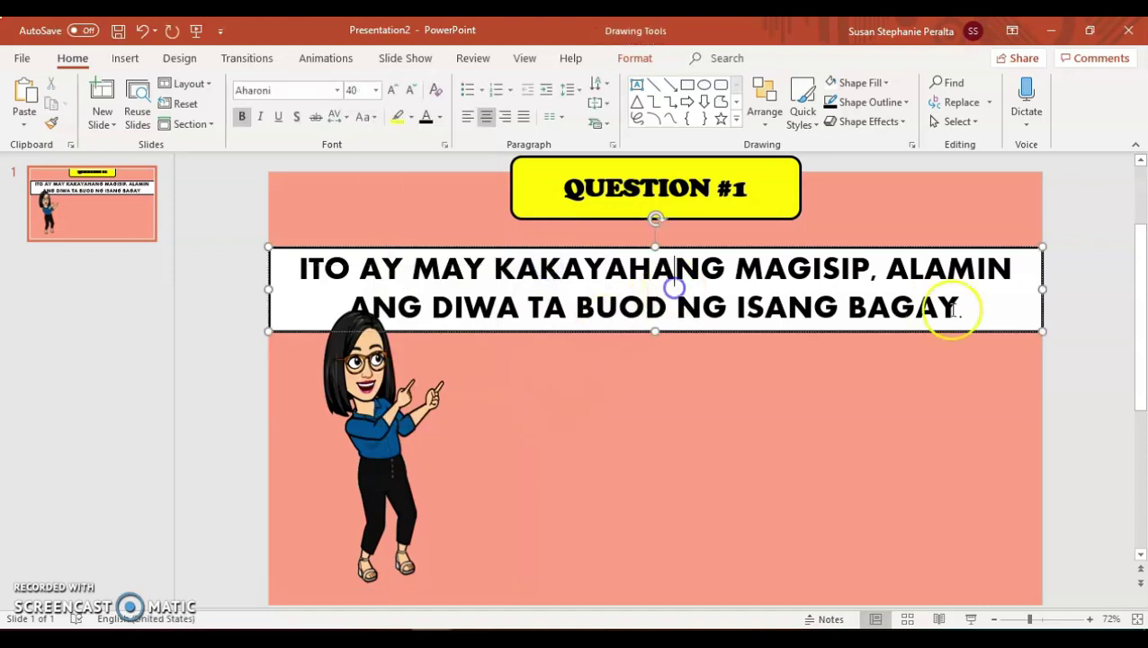
left_click_drag(821, 321, 279, 265)
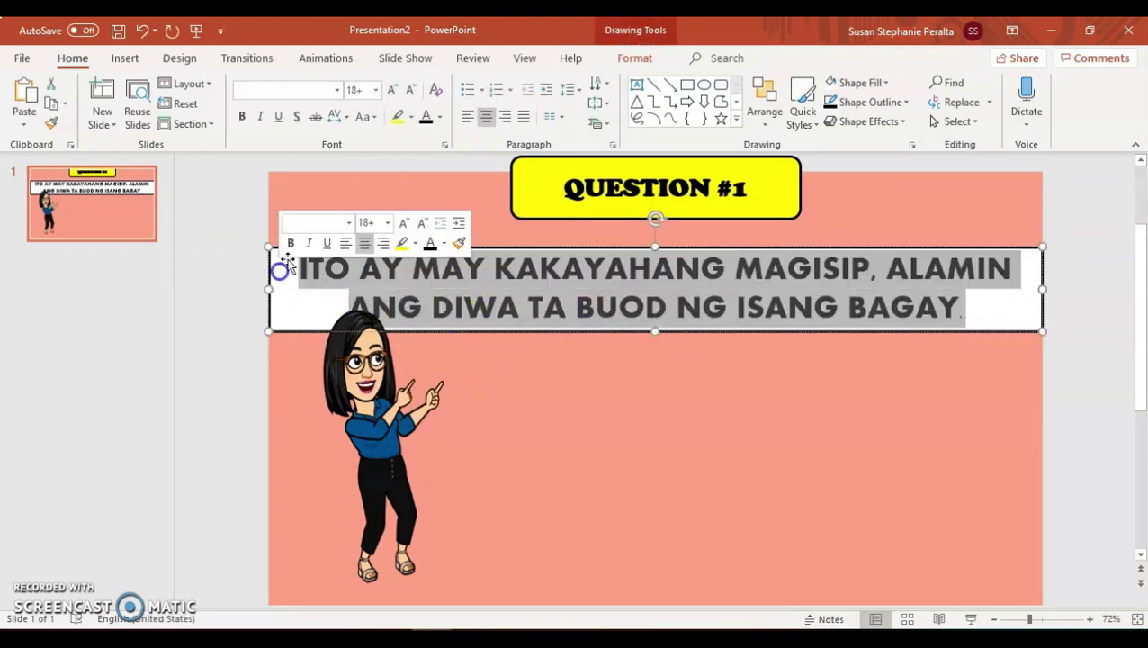
left_click(393, 90)
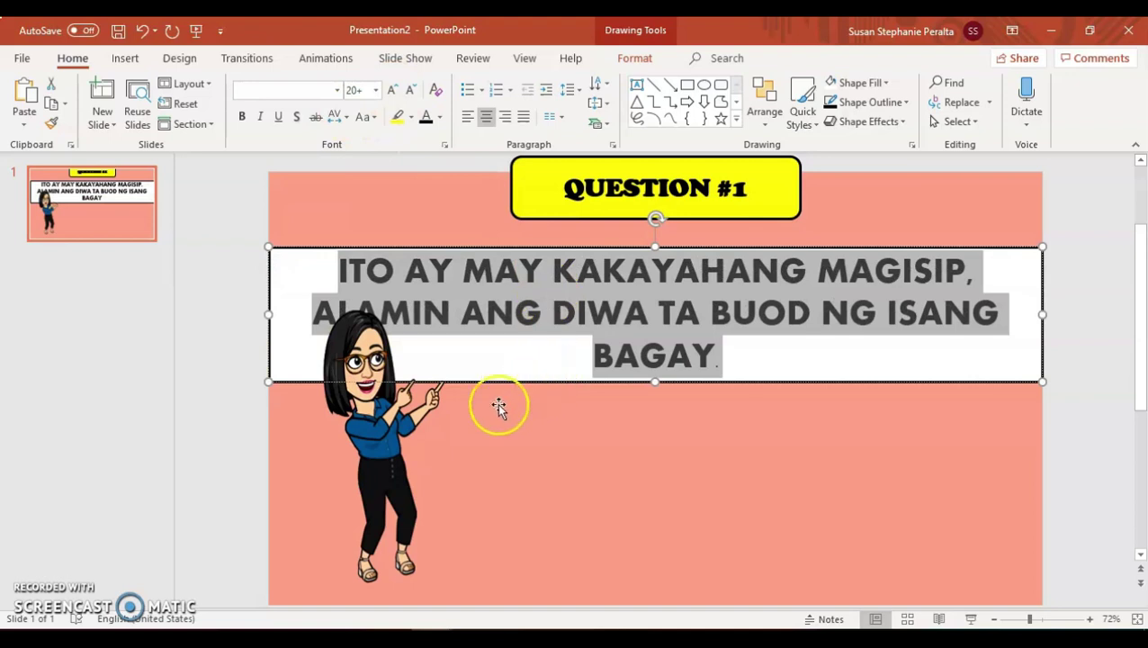
left_click_drag(682, 248, 682, 236)
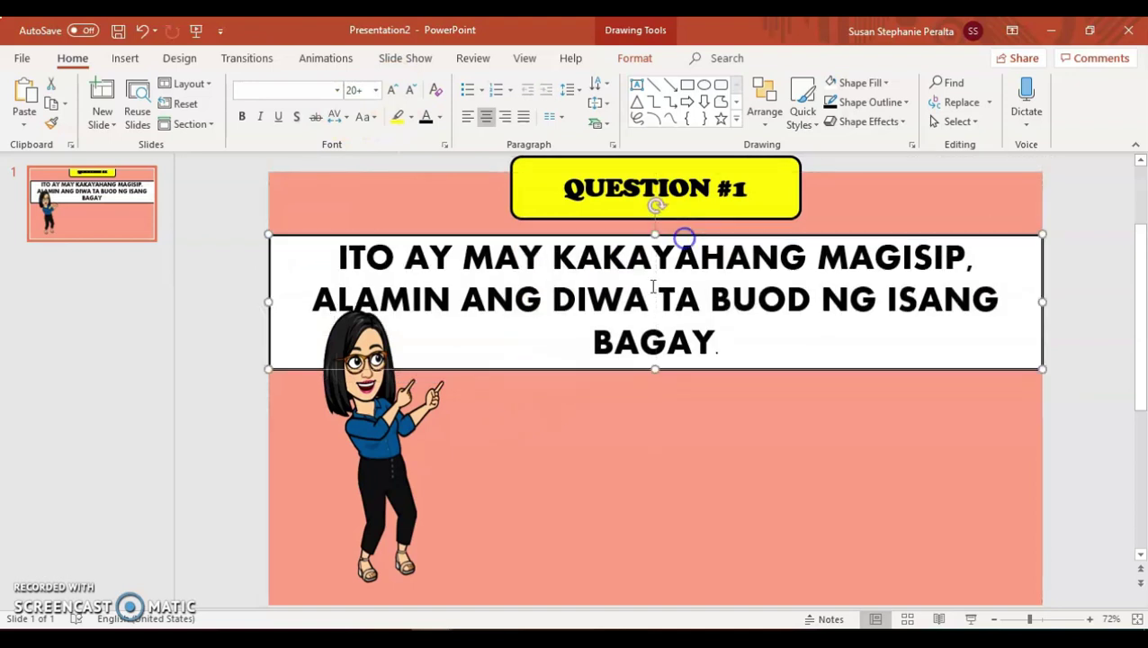
Select the cartoon picture, then the slide's full-size background shape.
left_click(376, 486)
scroll(389, 601, "down", 1)
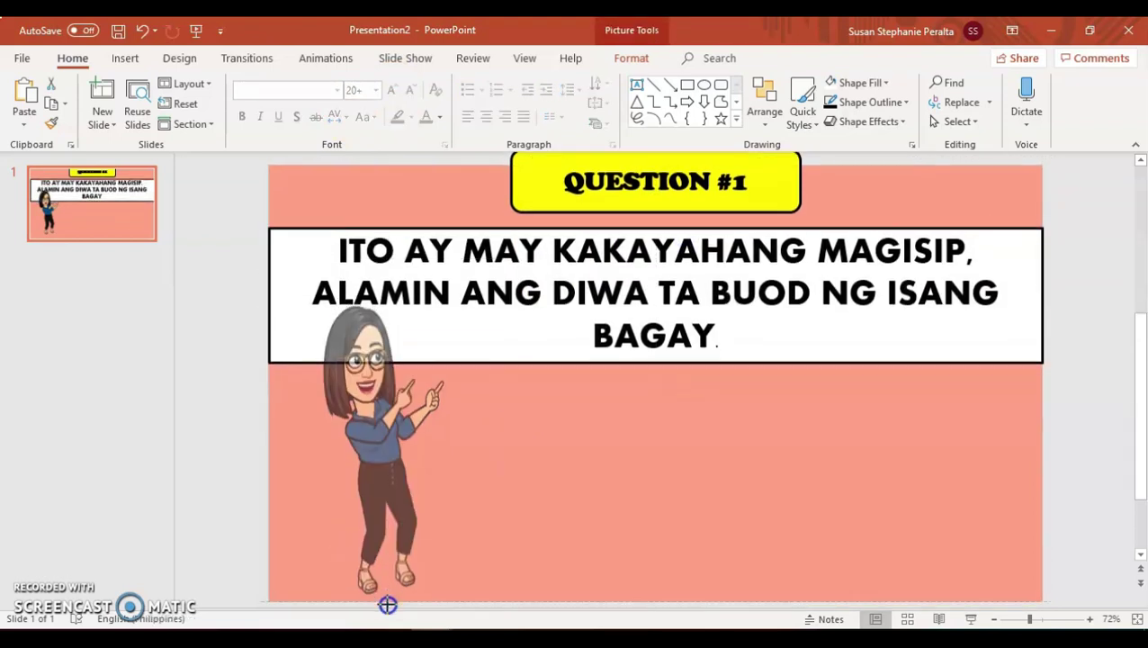
left_click(390, 597)
left_click(637, 481)
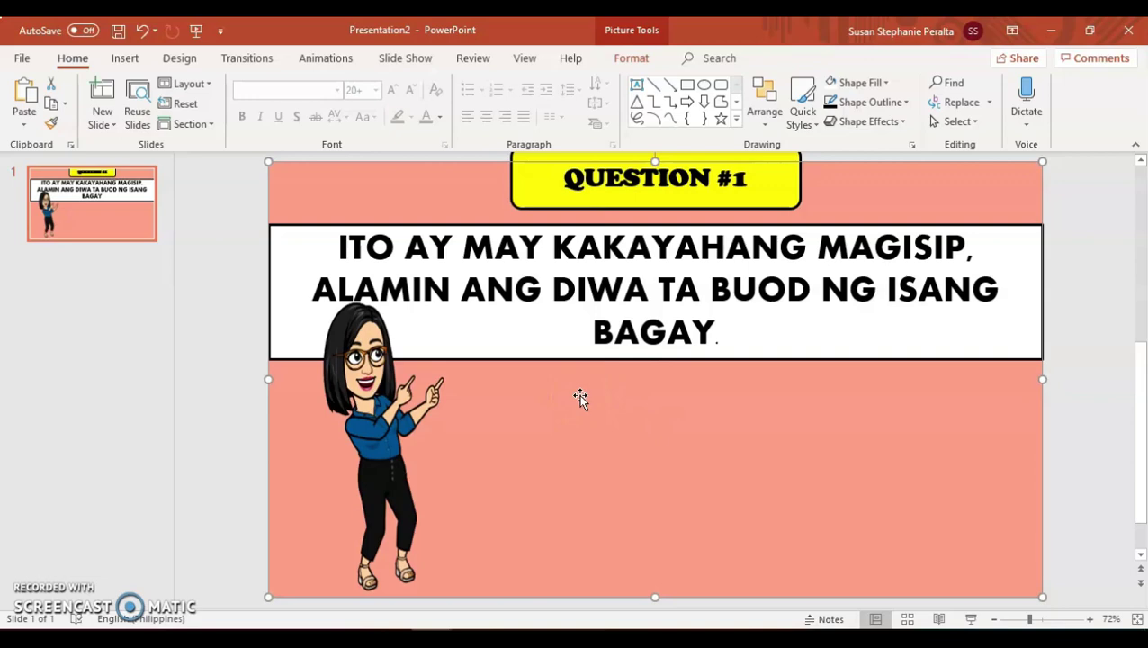
Draw a blue rectangle below the question, beside the character.
left_click(125, 57)
left_click(315, 107)
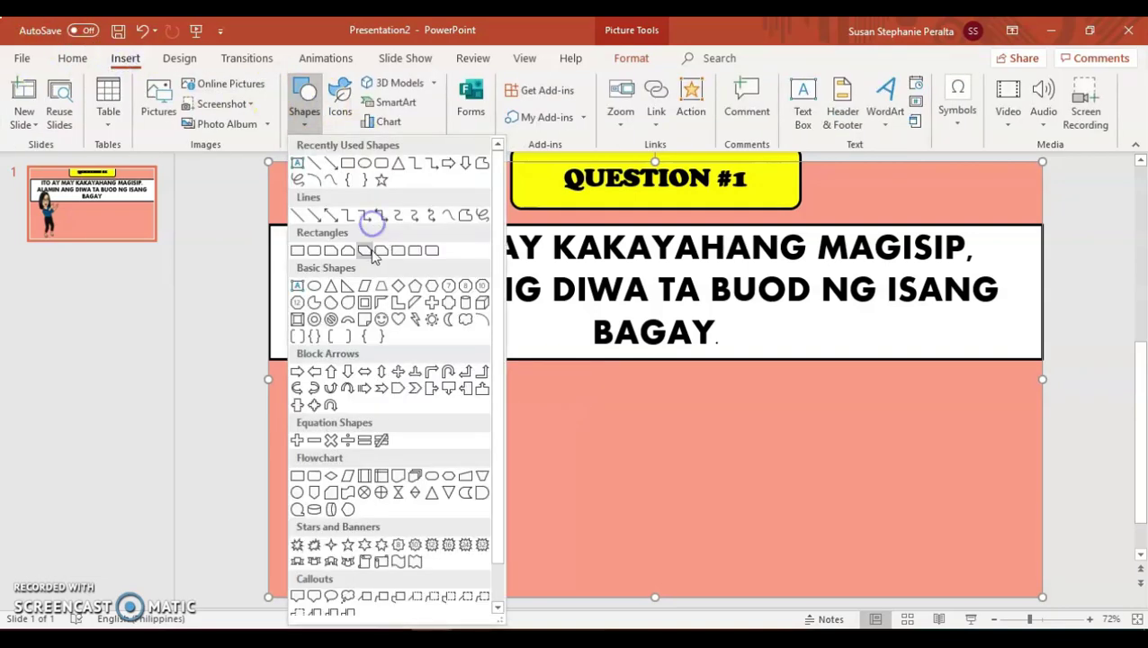
left_click(352, 167)
left_click_drag(475, 380, 645, 563)
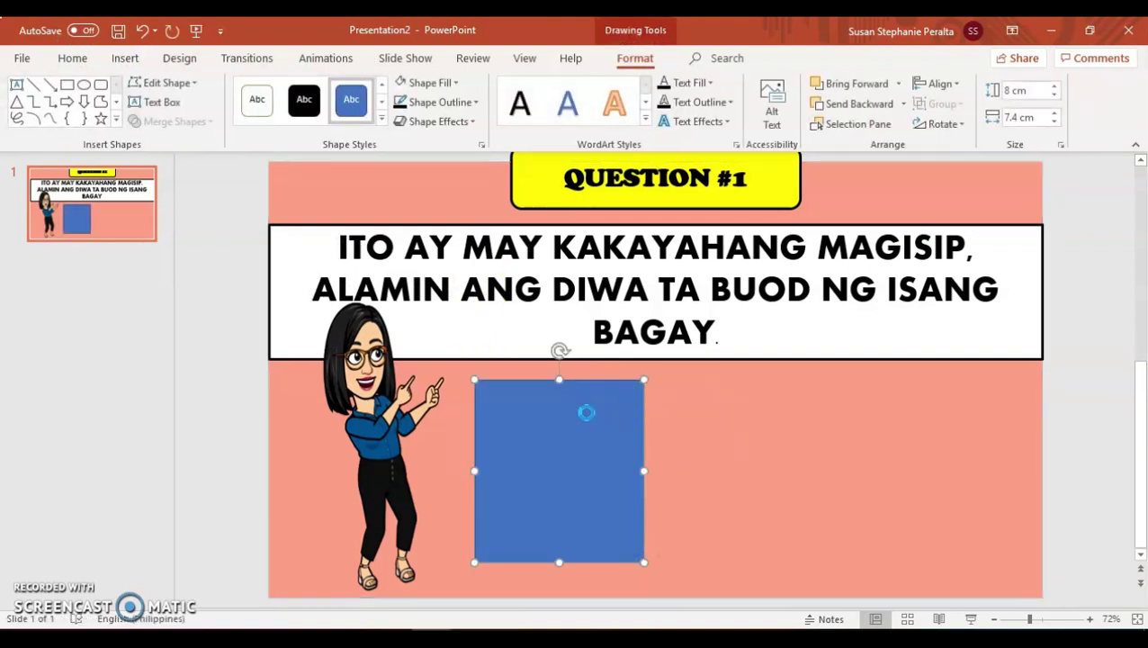
Duplicate the rectangle and arrange the three boxes in an evenly spaced row.
key("ctrl+c")
key("ctrl+v")
key("ctrl+v")
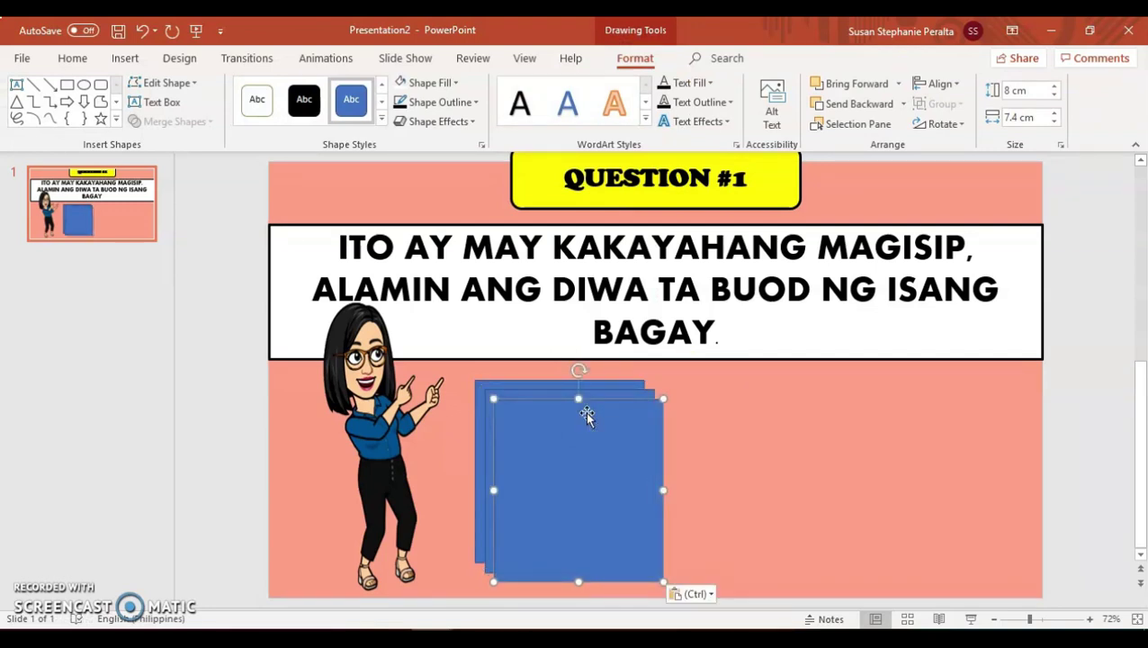
left_click_drag(587, 415, 954, 390)
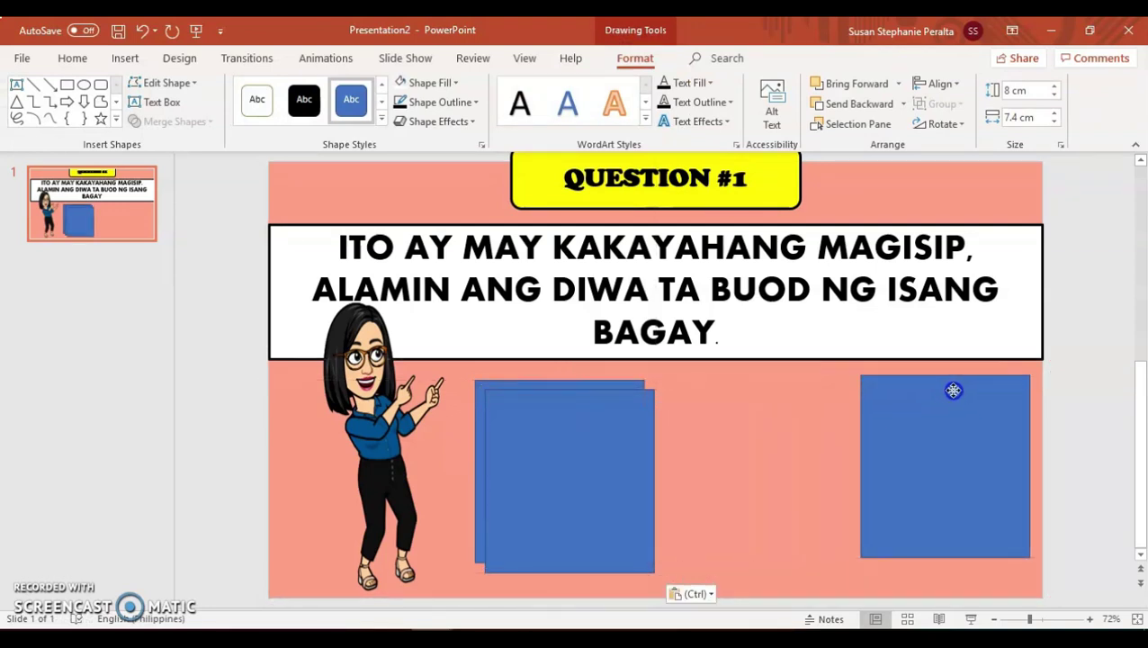
mouse_move(571, 477)
left_mouse_down()
mouse_move(754, 462)
mouse_move(774, 447)
left_mouse_up()
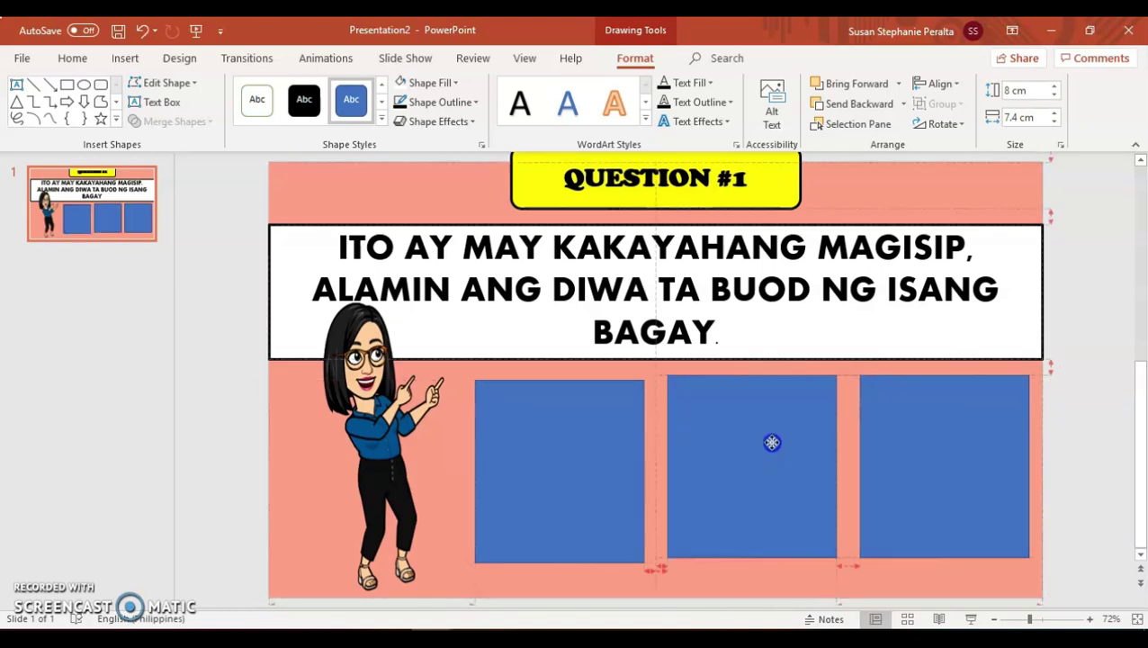
left_click_drag(949, 432, 946, 429)
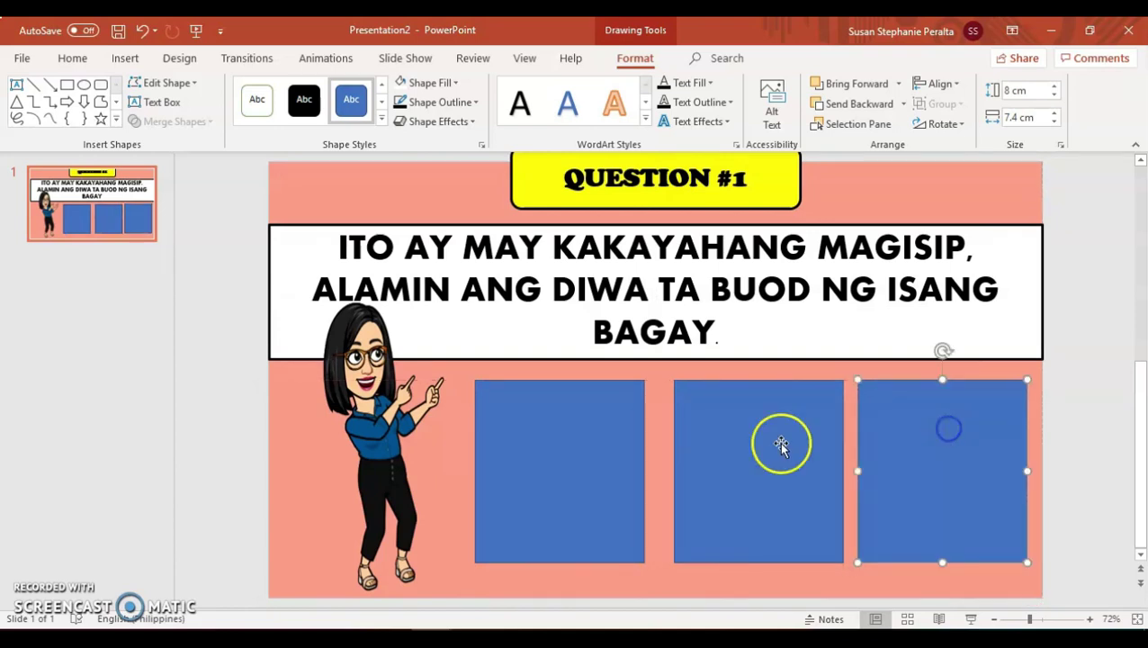
left_click_drag(779, 444, 763, 443)
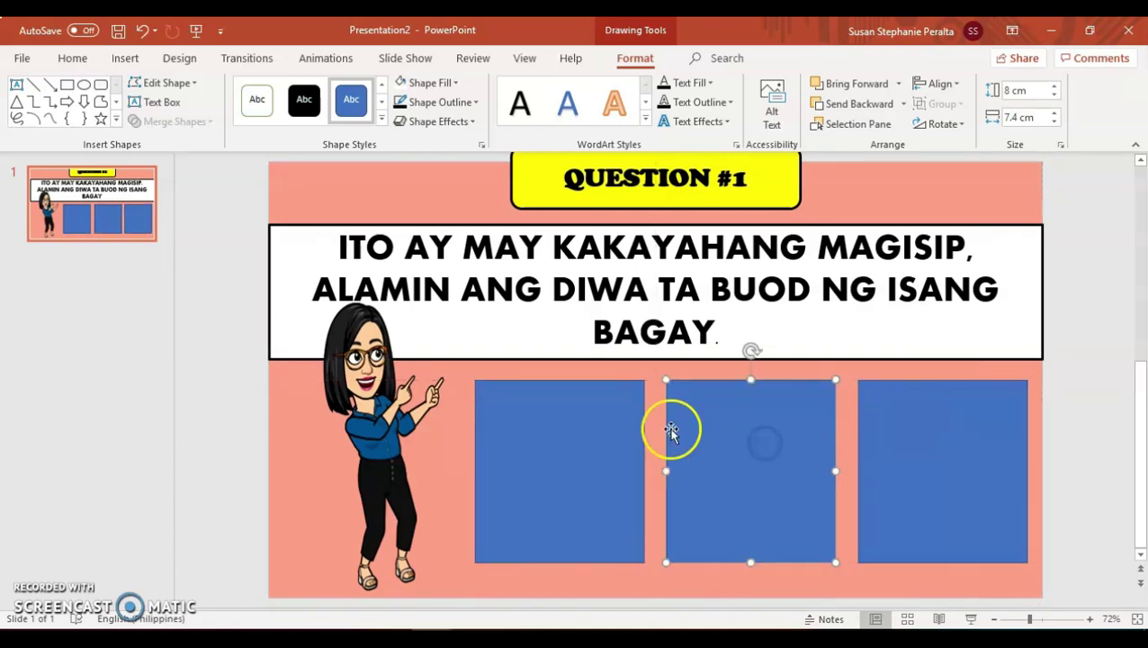
left_click(577, 467)
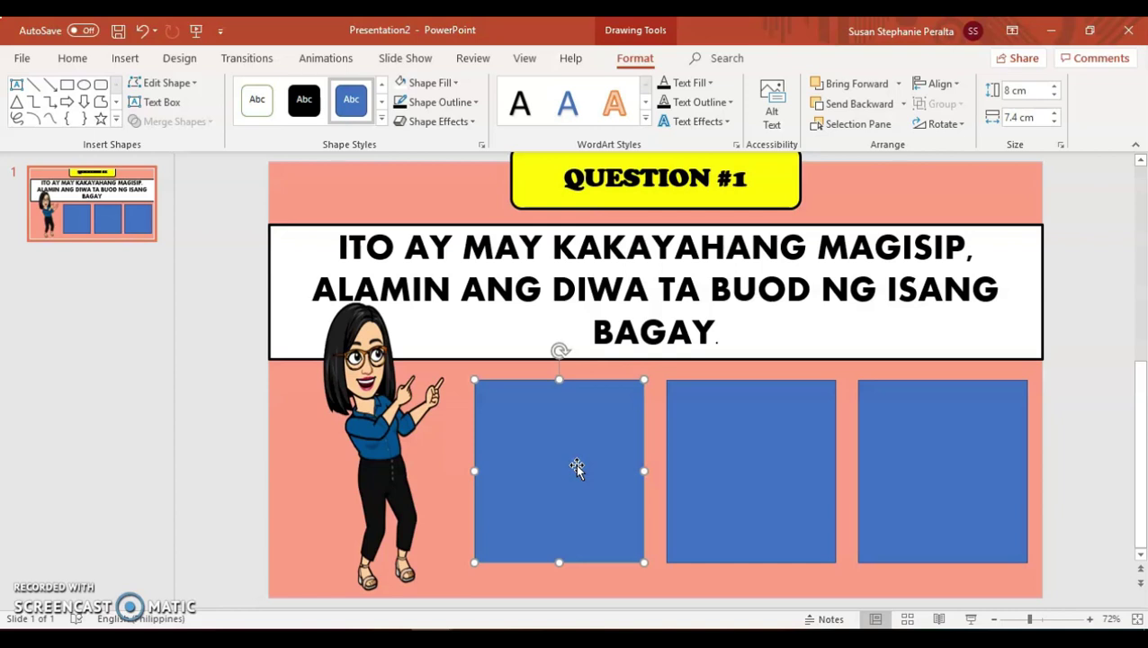
Fill the left rectangle with the brain picture.
right_click(555, 411)
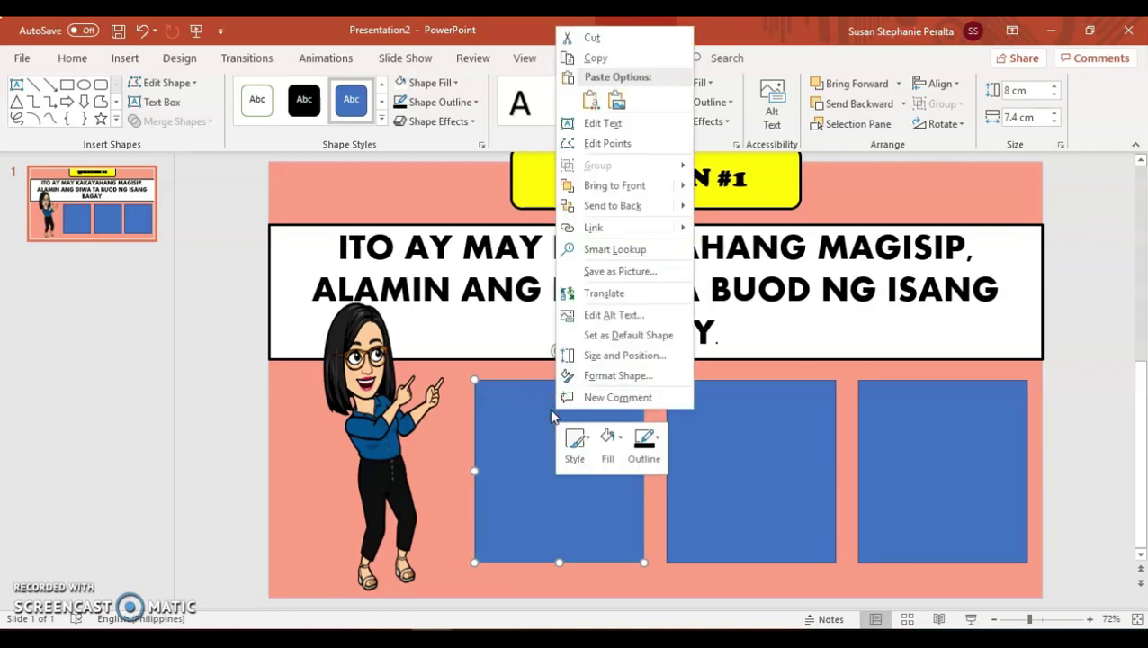
left_click(545, 411)
right_click(544, 411)
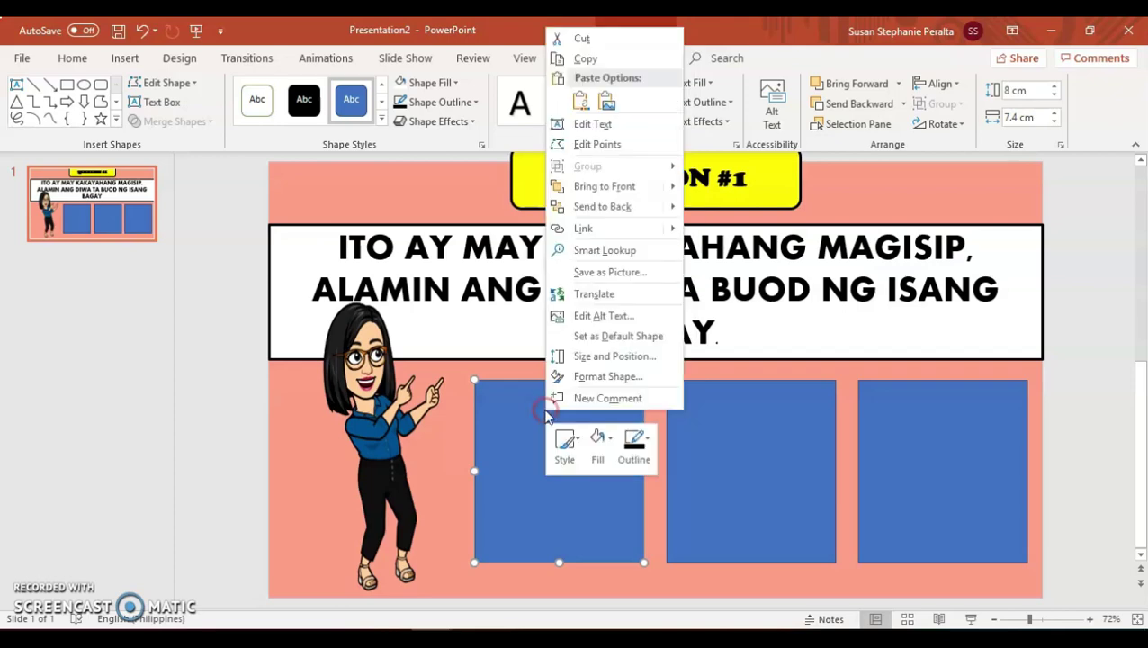
left_click(609, 450)
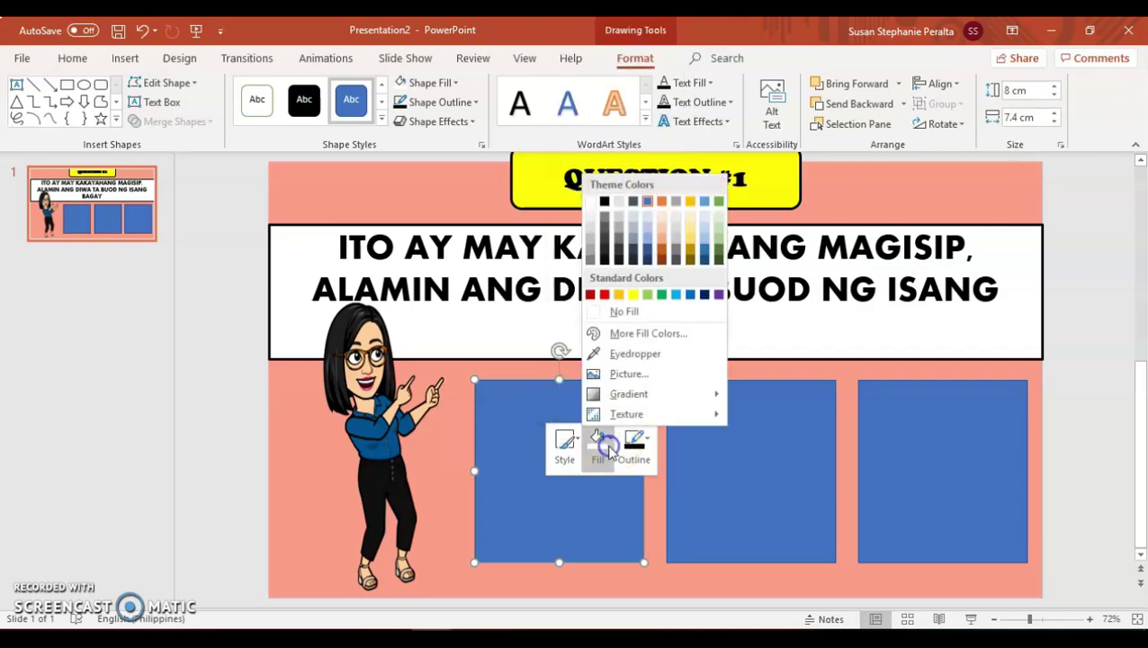
left_click(616, 373)
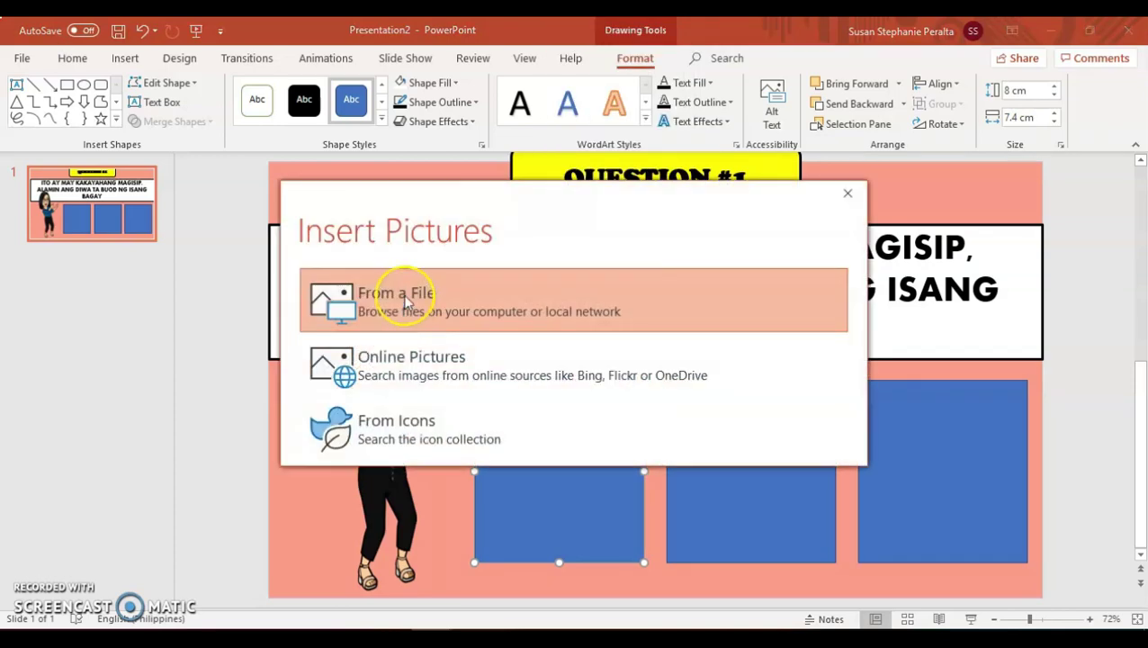
left_click(399, 295)
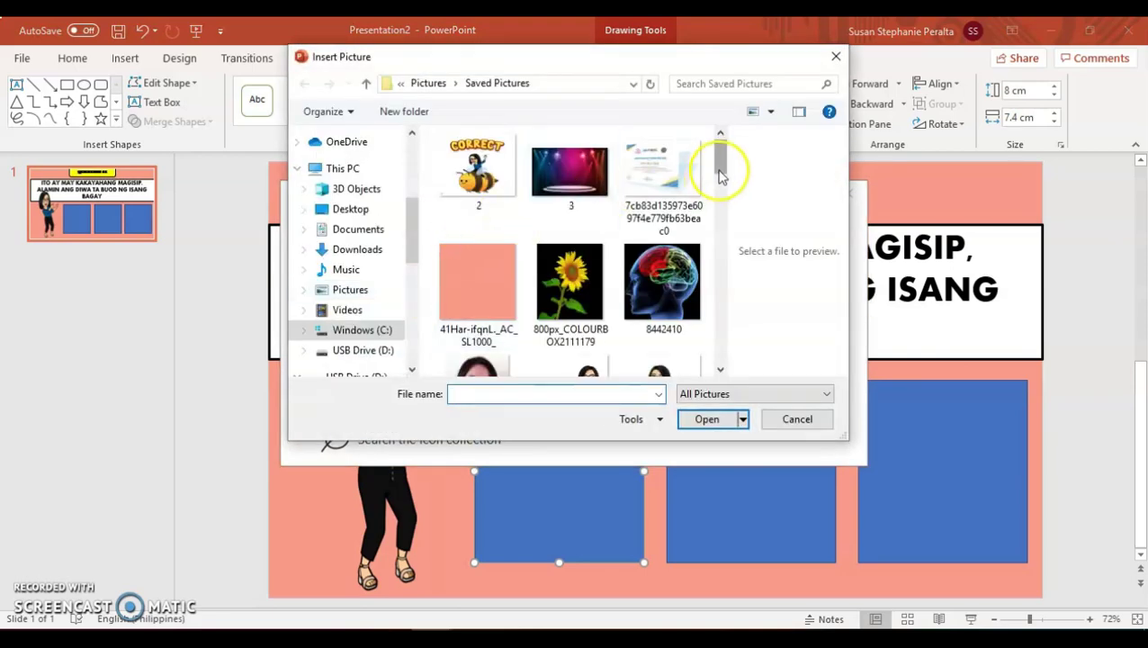
left_click(662, 281)
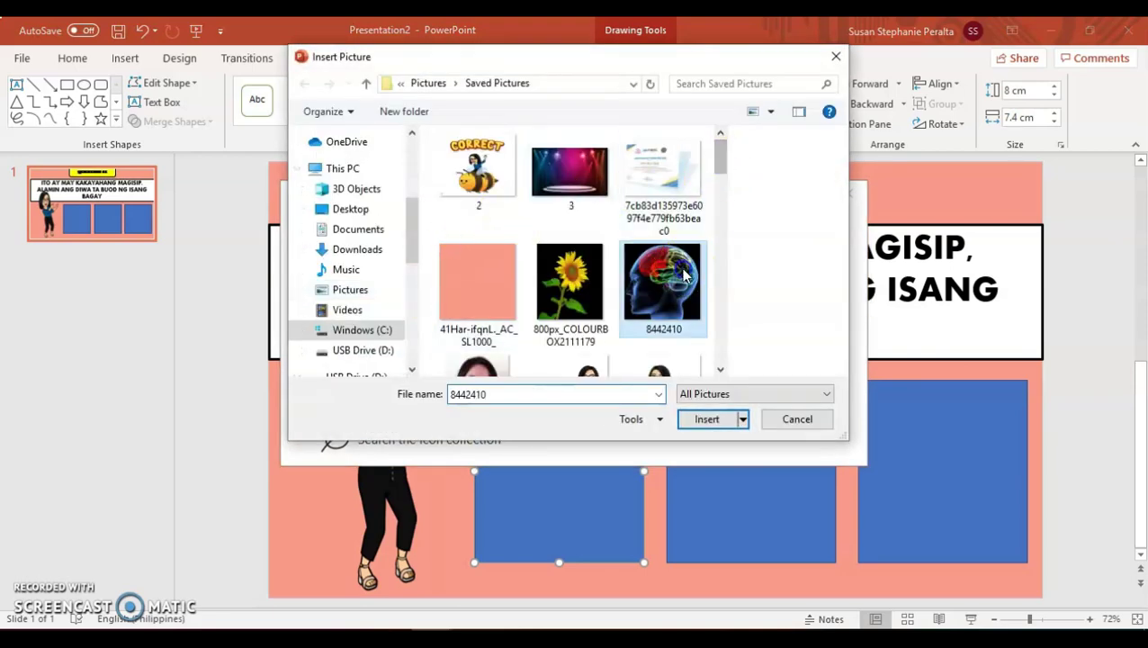
left_click(704, 418)
left_click(717, 436)
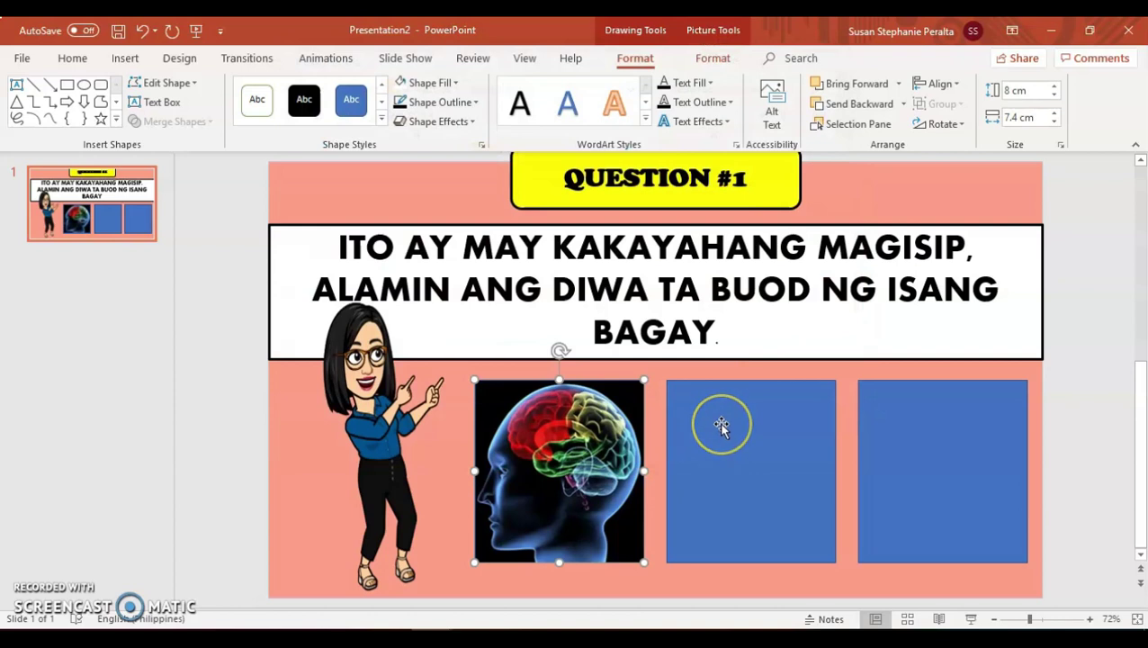
Fill the middle rectangle with the heart picture download (3).
left_click(722, 427)
right_click(721, 424)
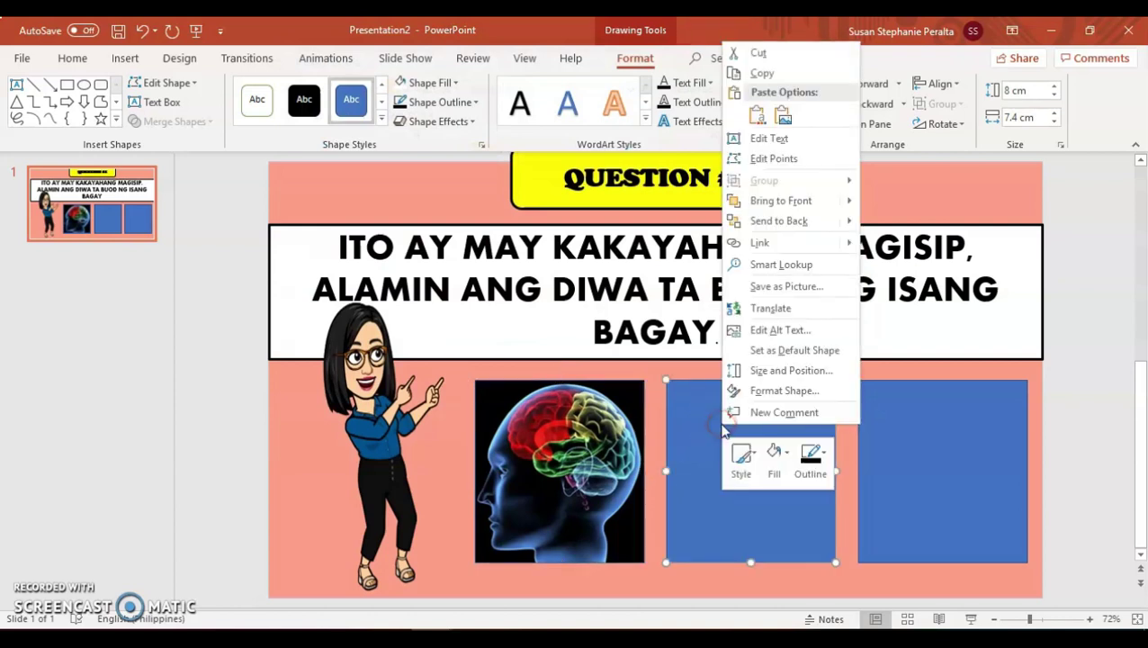
left_click(788, 463)
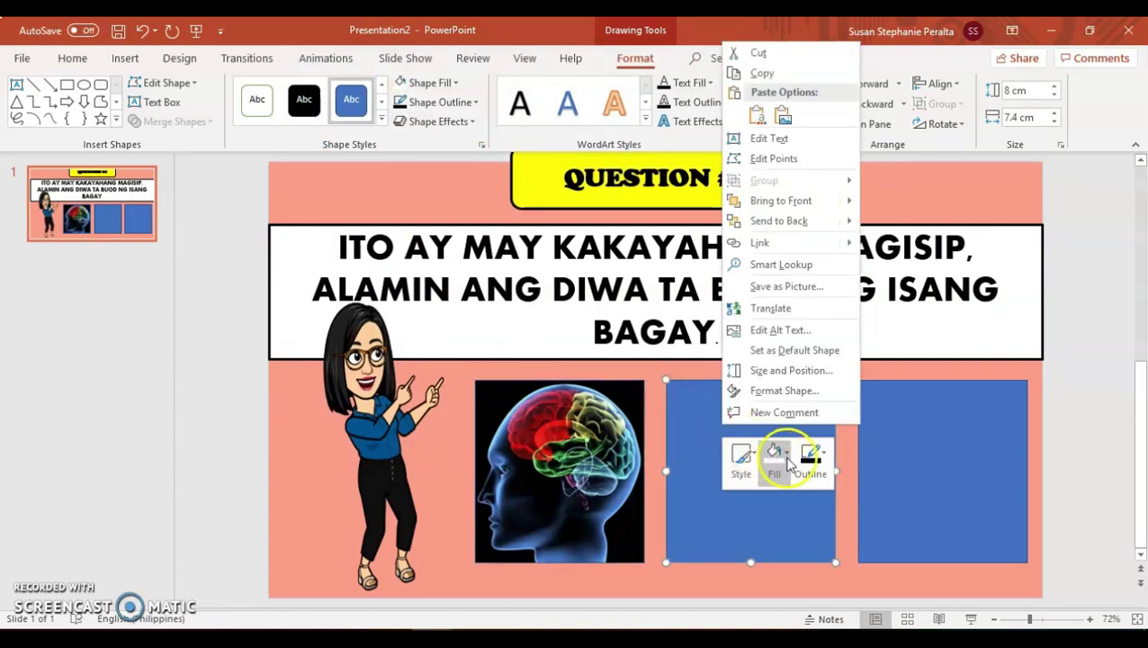
left_click(786, 459)
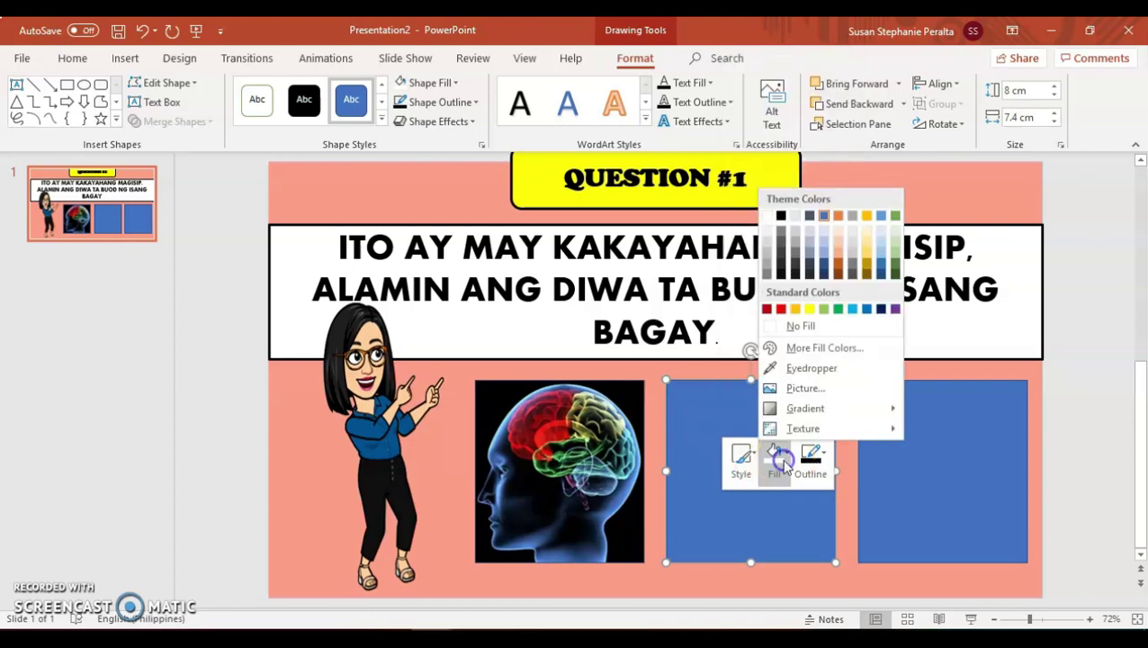
left_click(792, 366)
left_click(595, 297)
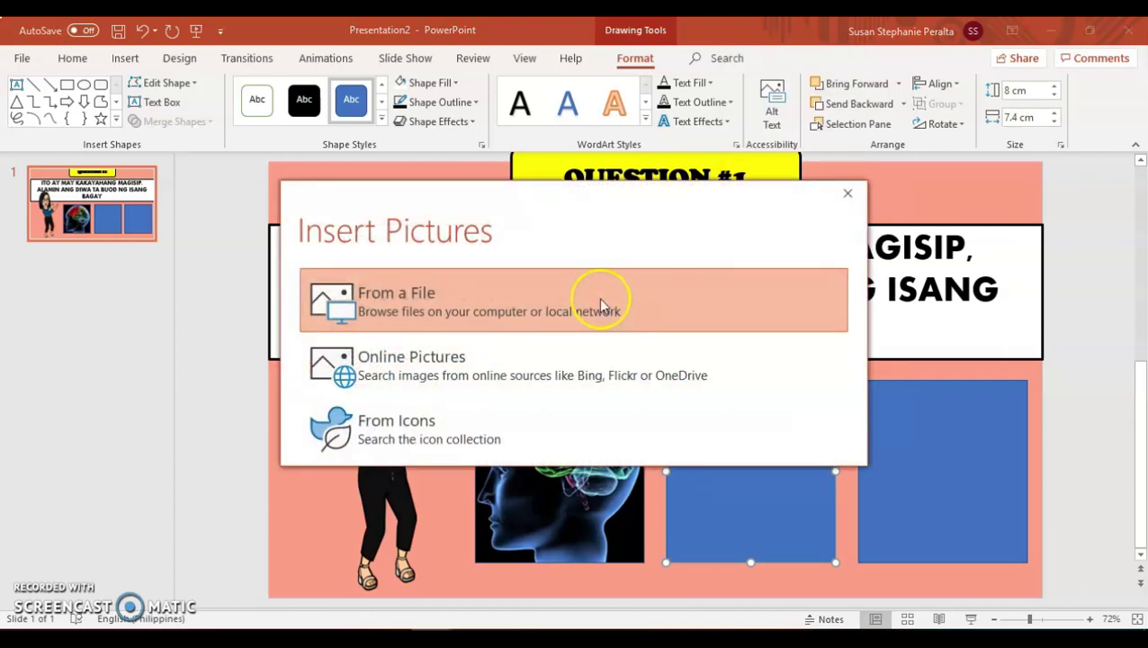
left_click_drag(726, 160, 723, 236)
left_click(659, 263)
left_click(707, 418)
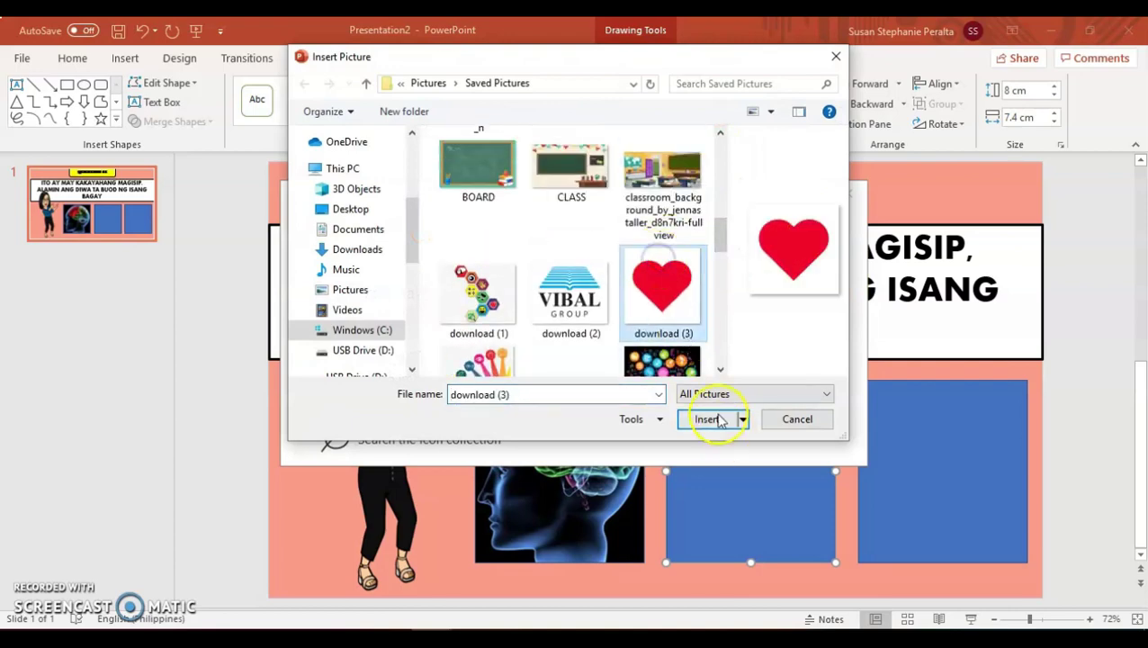
Fill the right rectangle with the hand picture images (1).
left_click(928, 438)
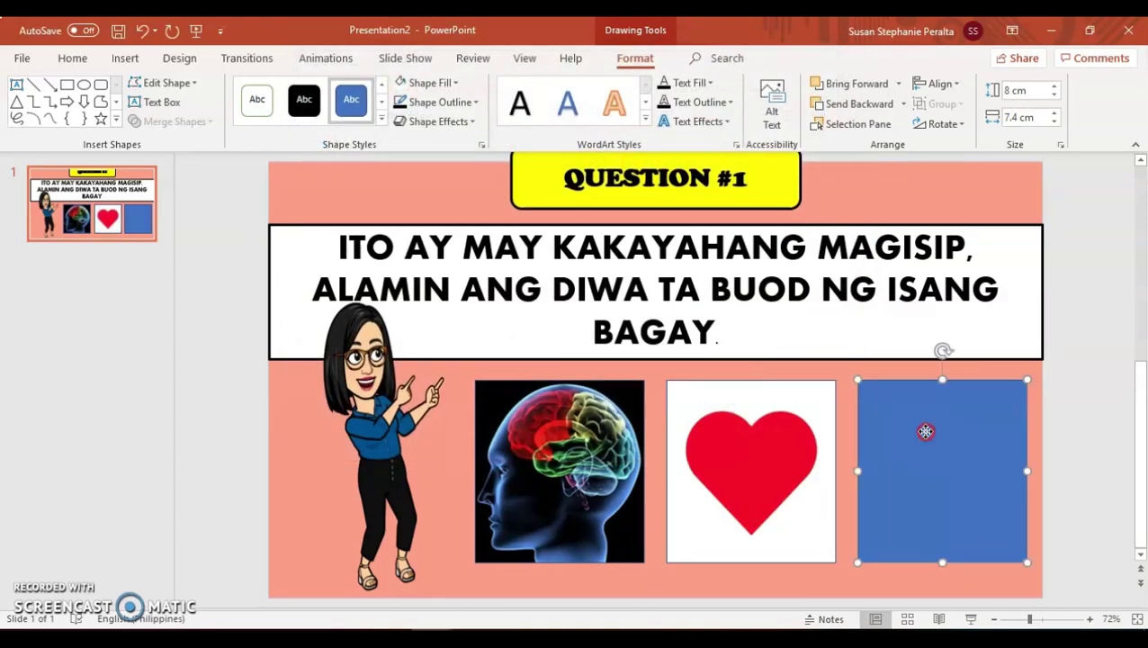
right_click(926, 433)
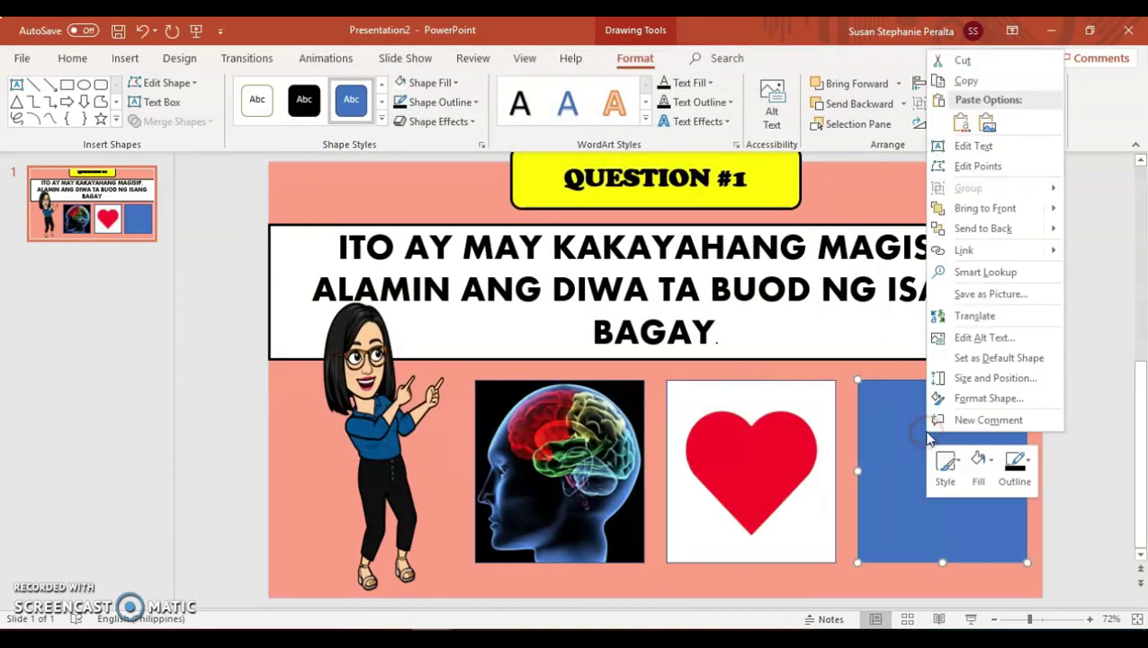
left_click(982, 465)
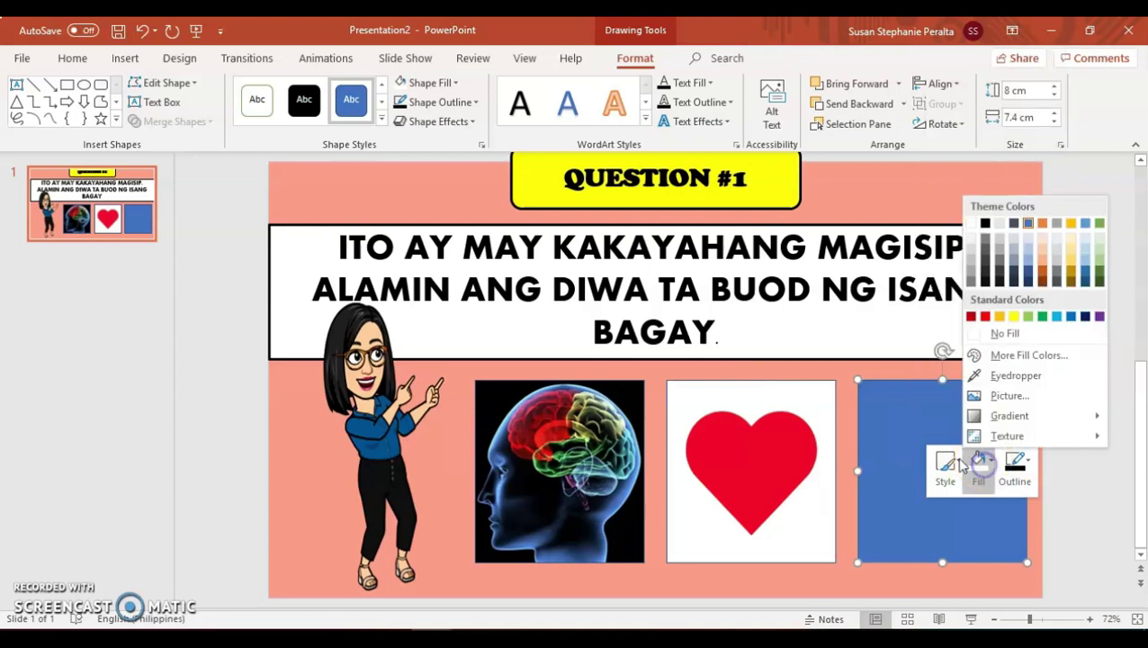
left_click(980, 395)
left_click(840, 278)
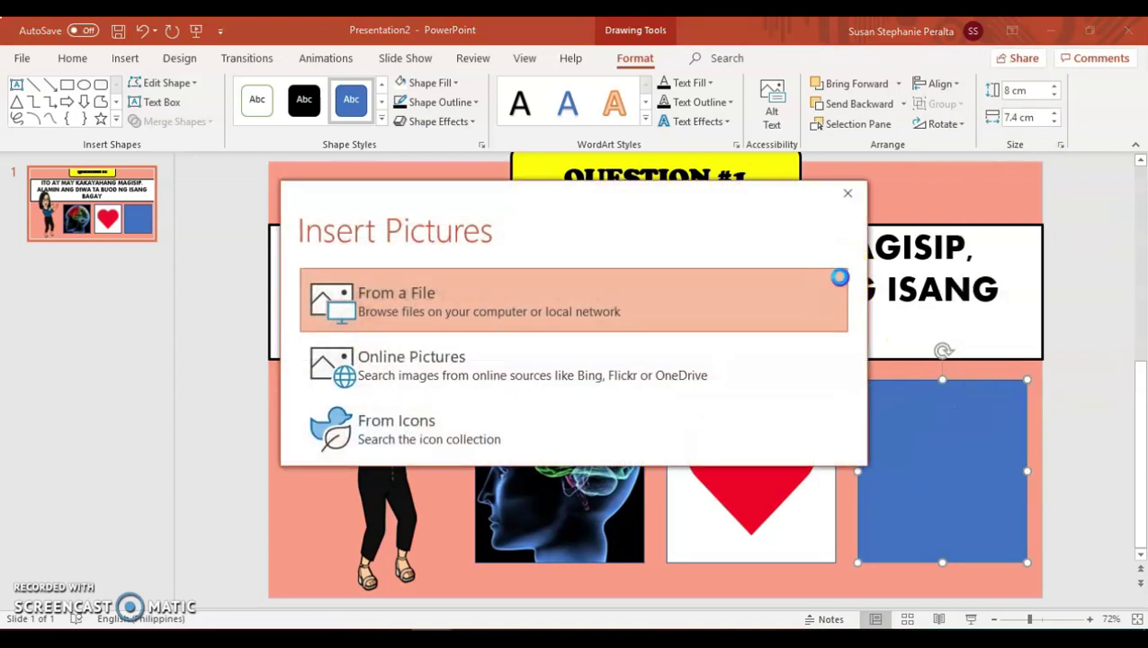
left_click_drag(726, 162, 743, 283)
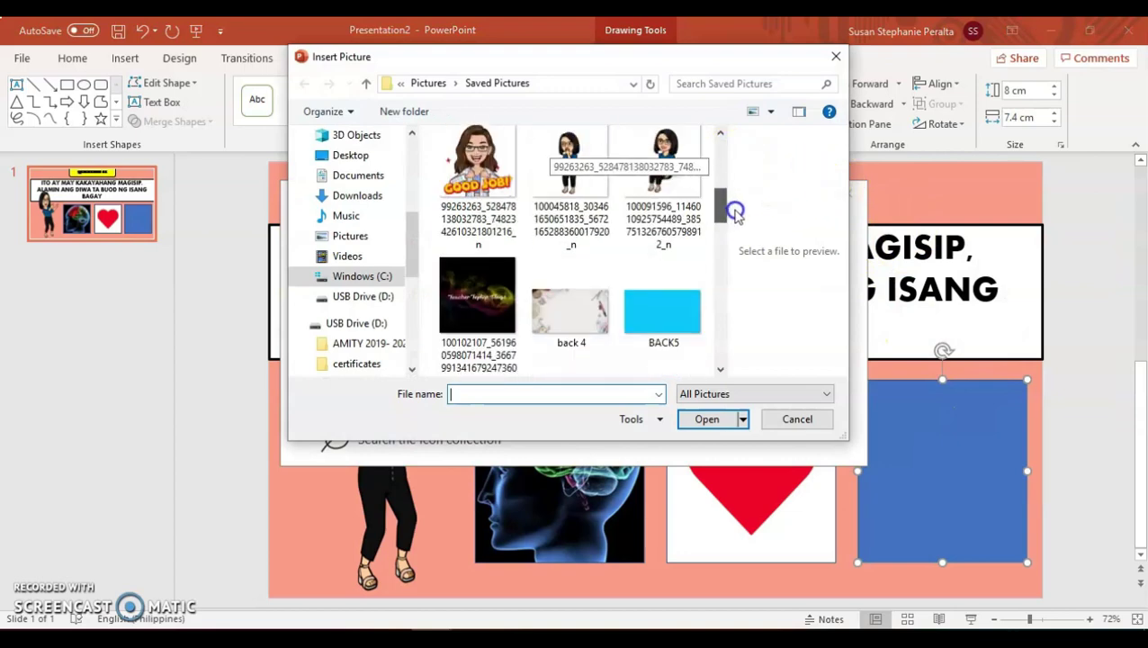
left_click(478, 211)
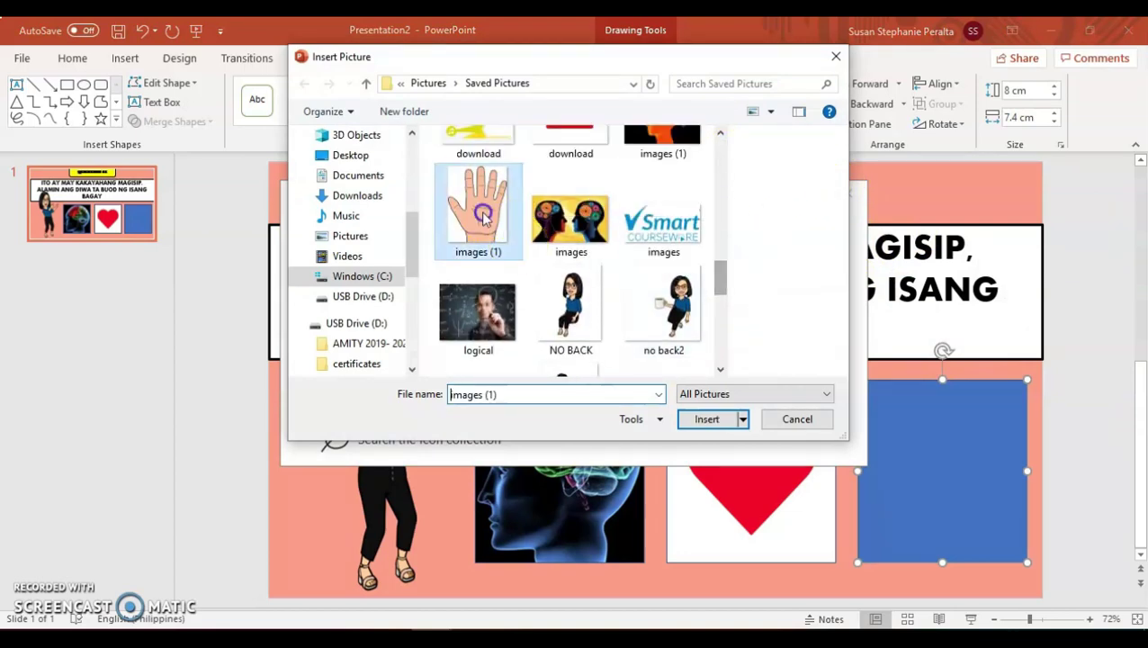
left_click(709, 419)
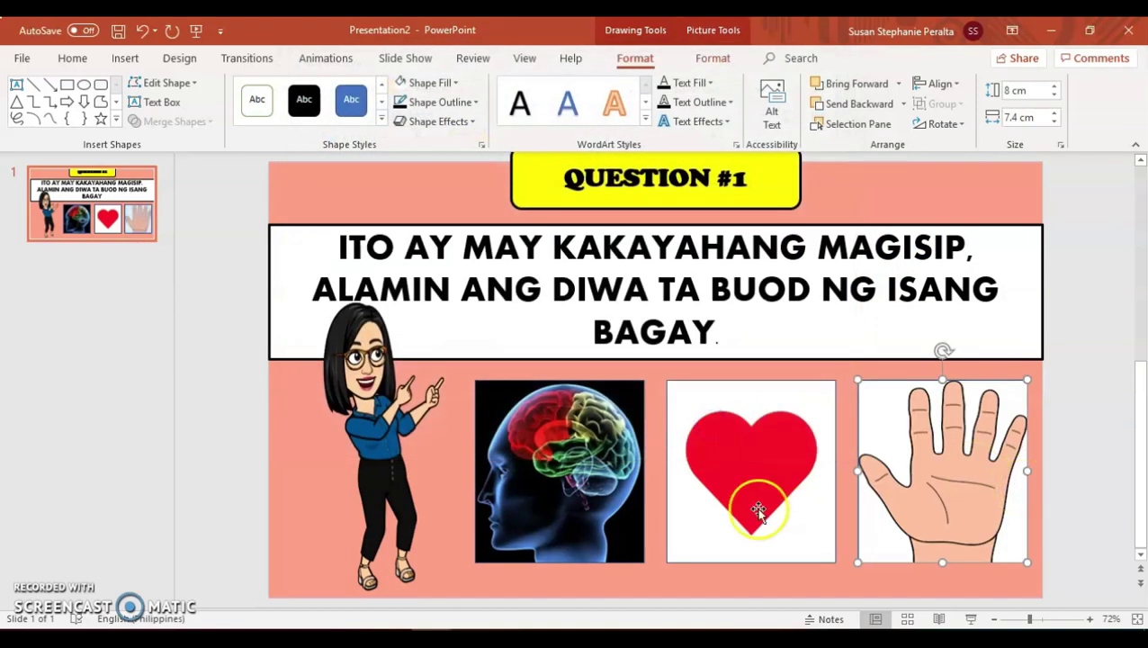
left_click(601, 423)
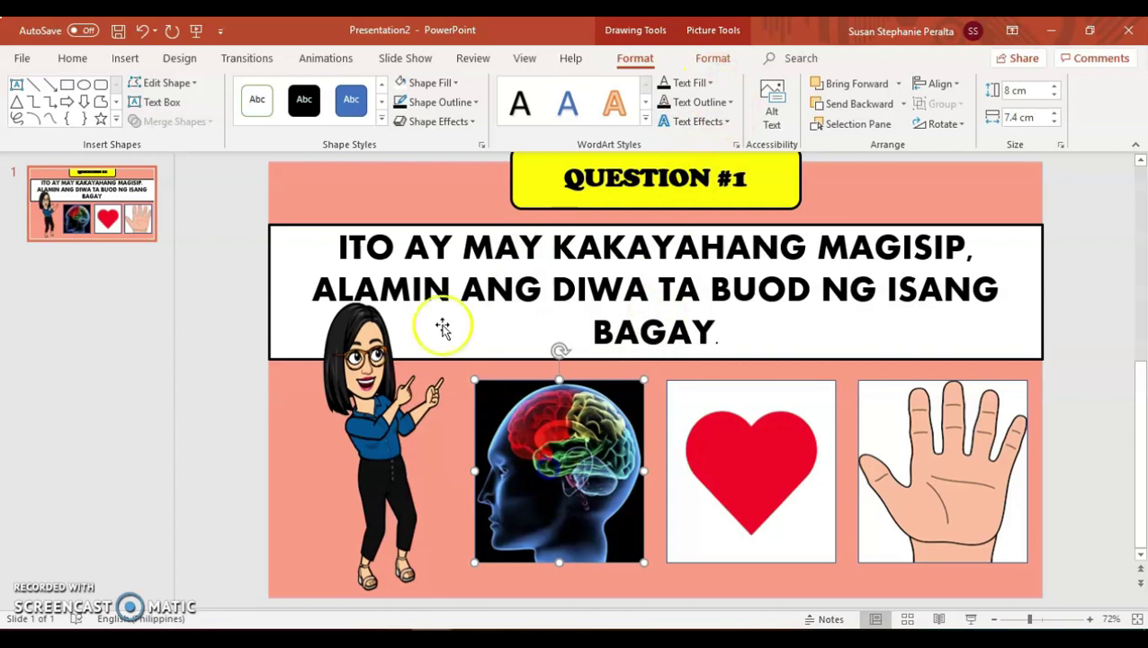
Give the brain picture a black 4½ pt outline.
left_click(464, 102)
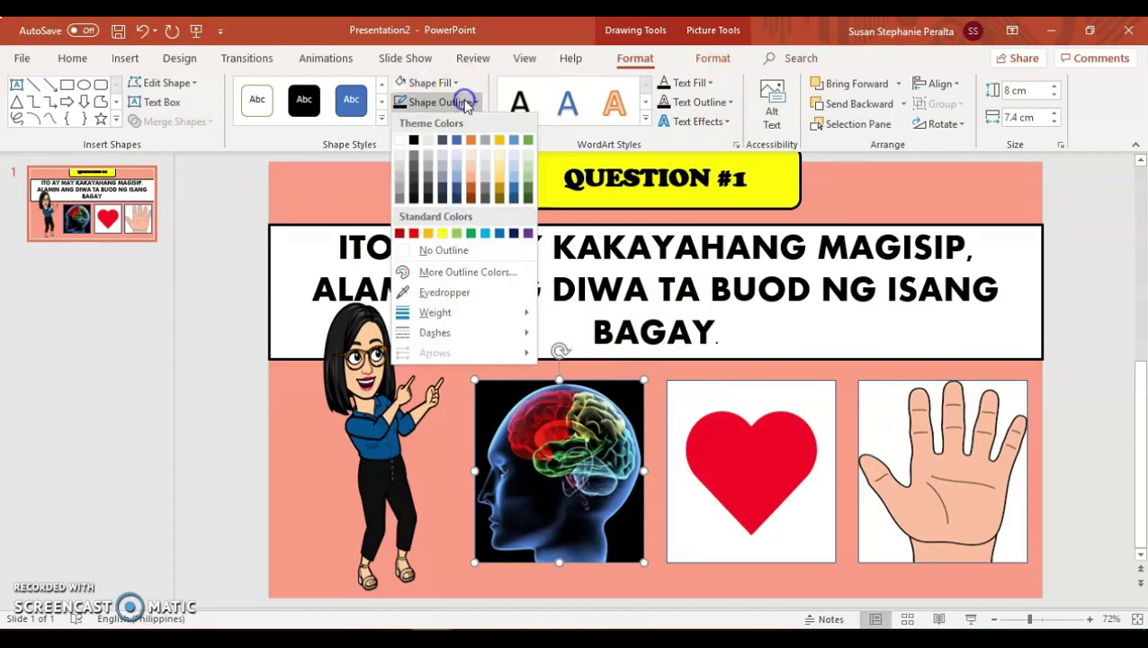
left_click(414, 139)
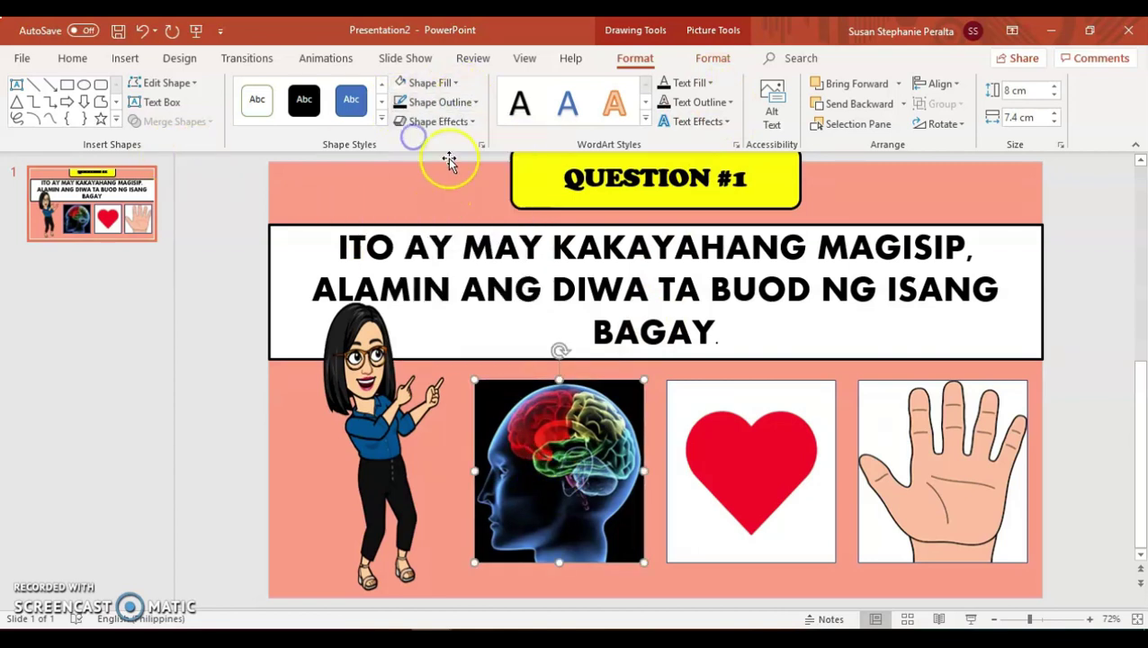
left_click(445, 106)
mouse_move(435, 312)
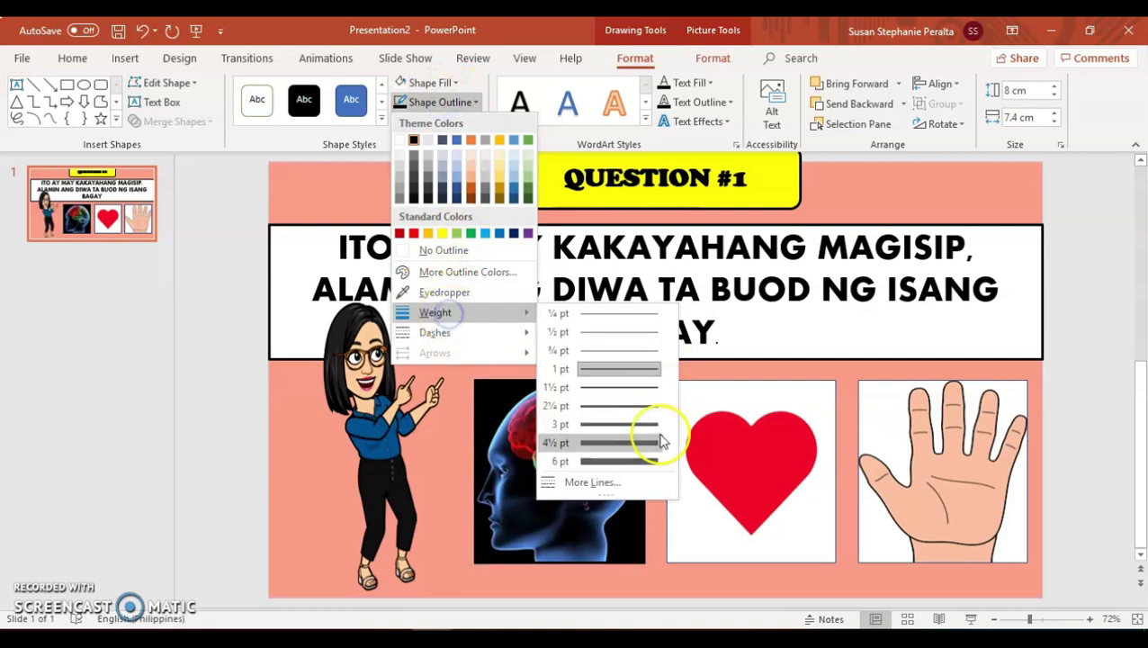
left_click(661, 441)
Give the heart picture a black 3 pt outline.
left_click(715, 405)
left_click(435, 104)
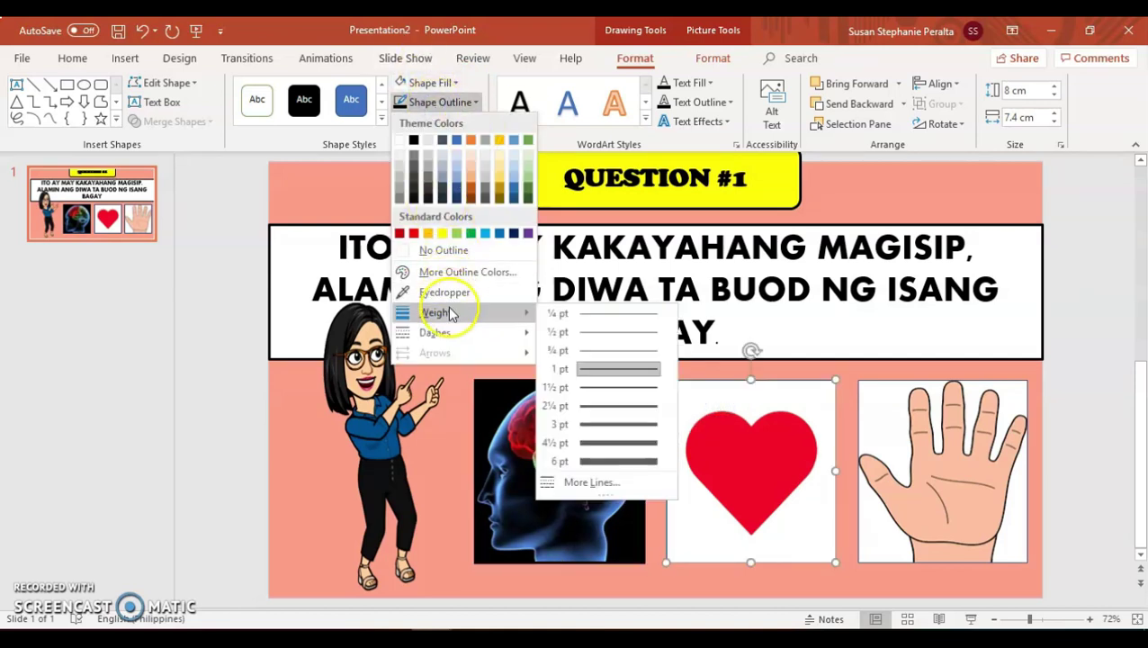
left_click(413, 140)
left_click(439, 101)
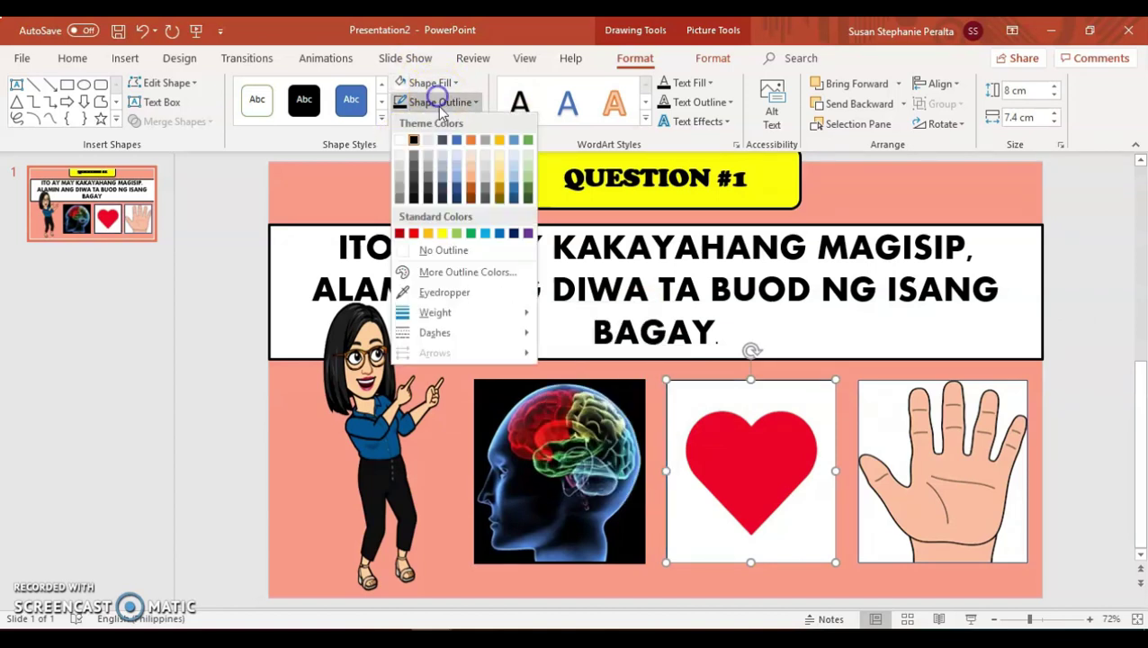
mouse_move(601, 424)
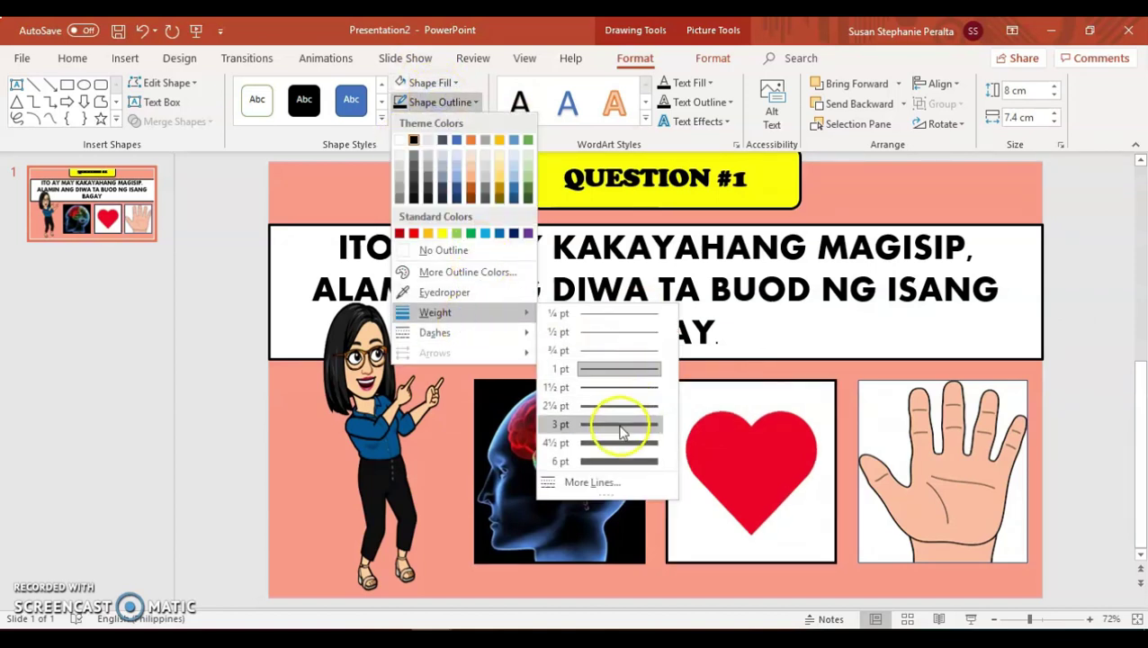
left_click(621, 425)
Give the hand picture a black 3 pt outline.
left_click(966, 423)
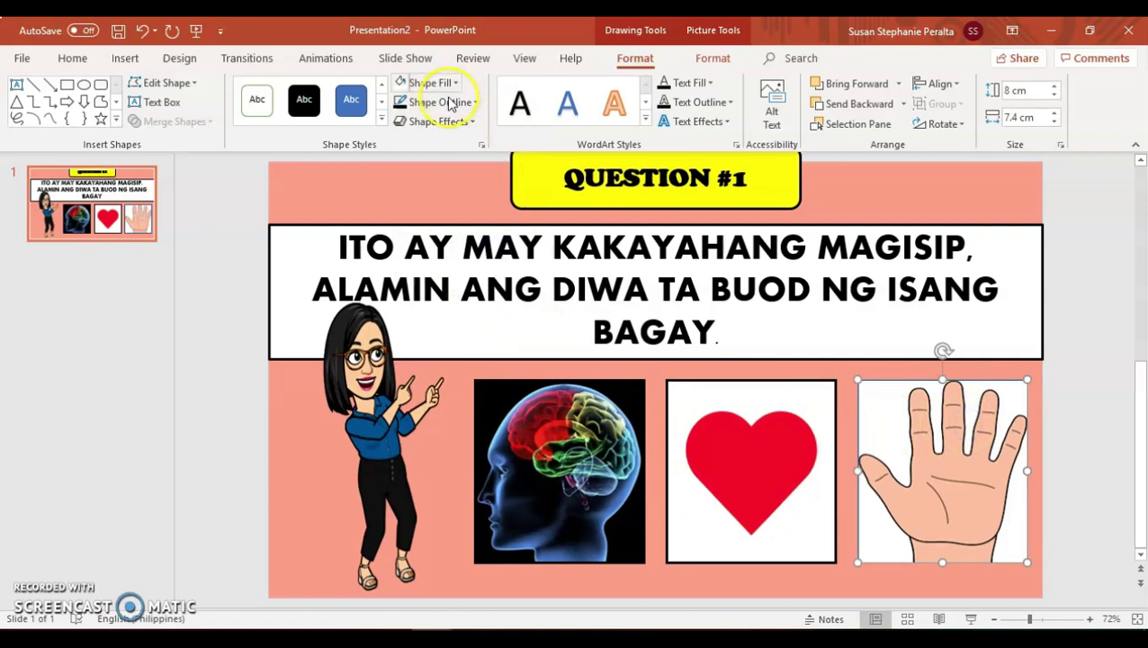
left_click(441, 101)
left_click(416, 135)
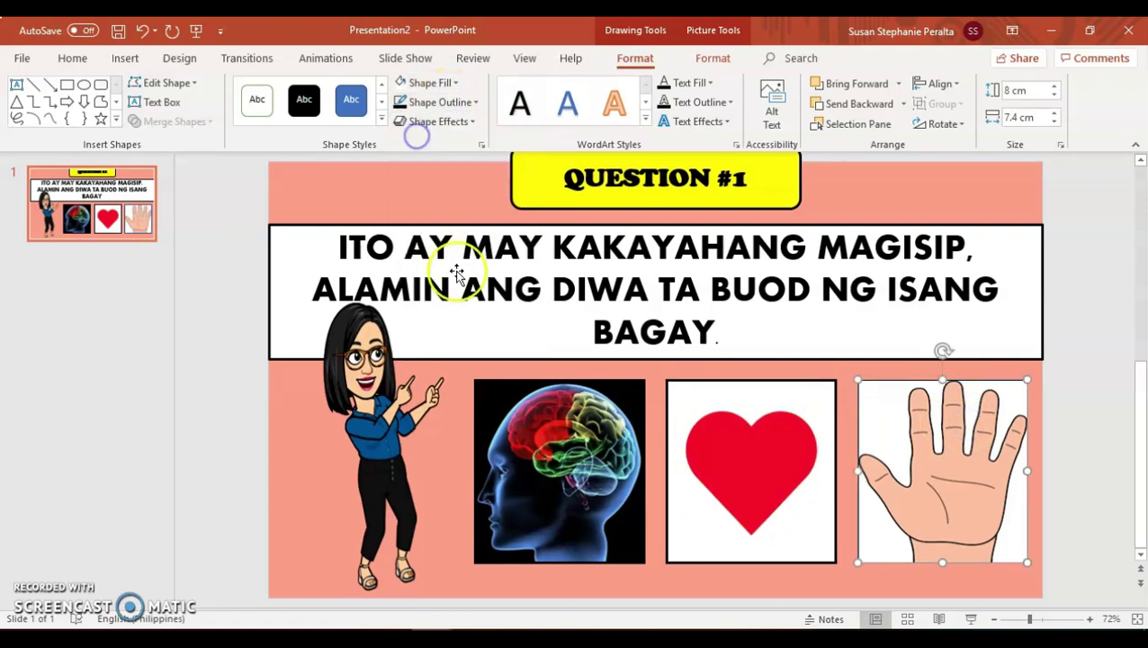
left_click(449, 103)
mouse_move(435, 313)
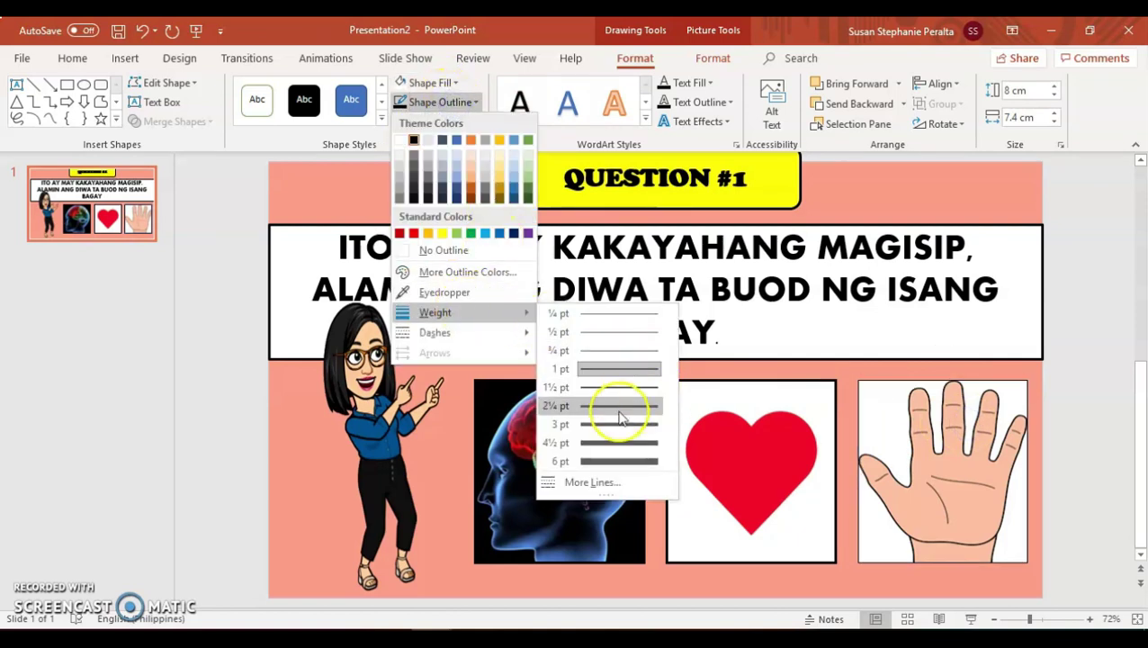
left_click(618, 423)
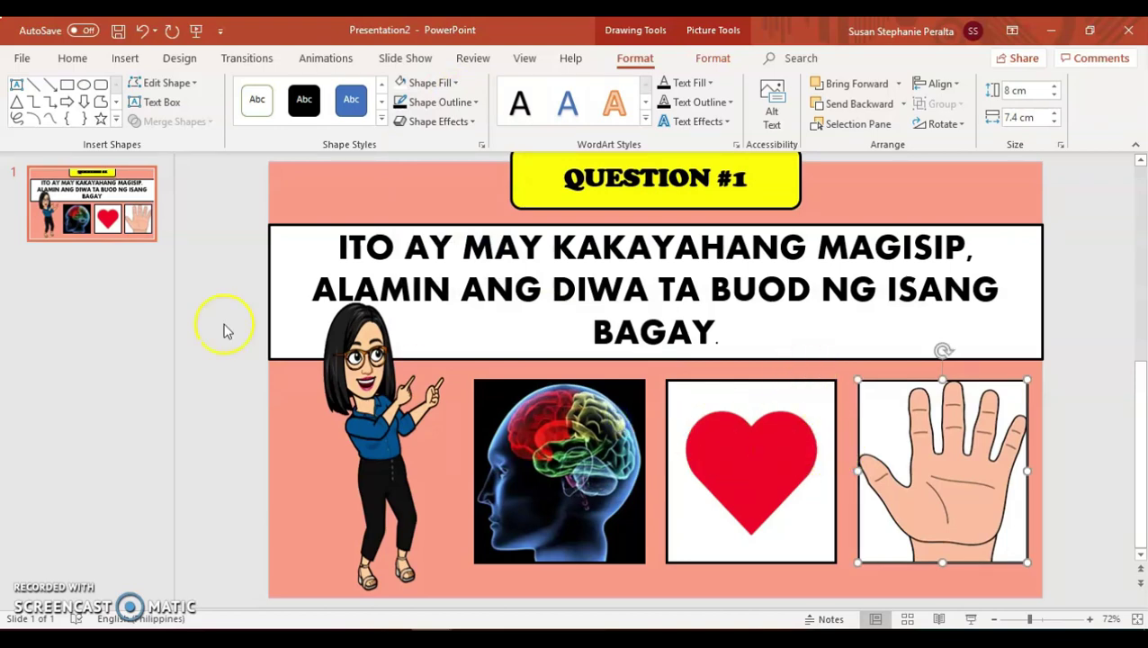
Add a new slide after slide 1 and delete its title and content placeholders.
left_click(117, 261)
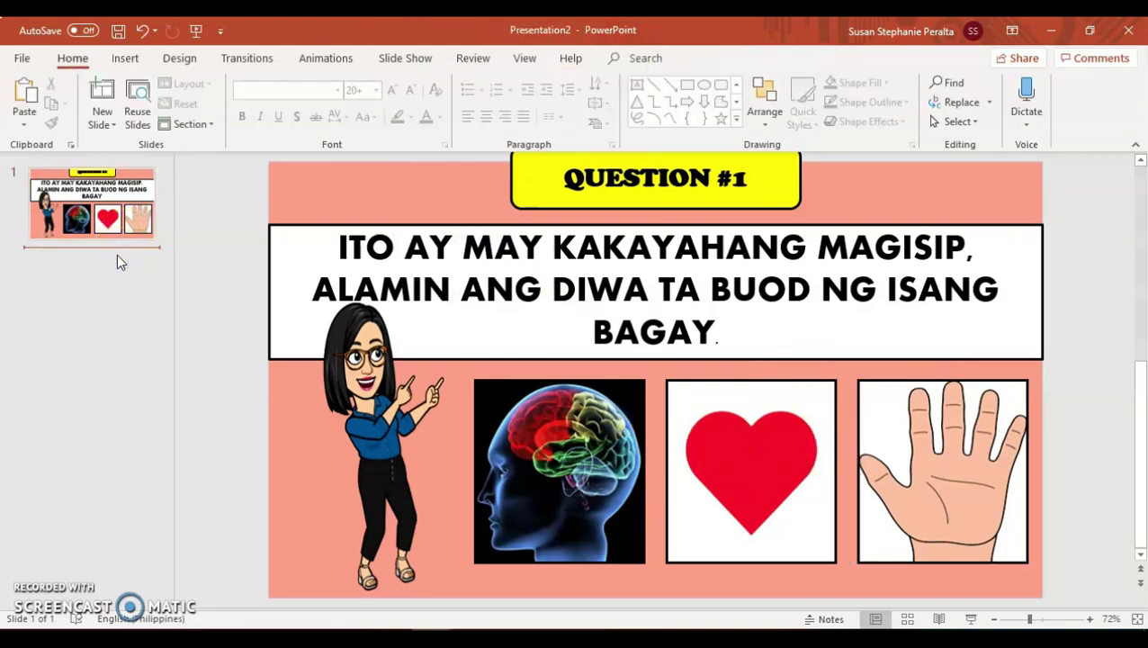
key("Return")
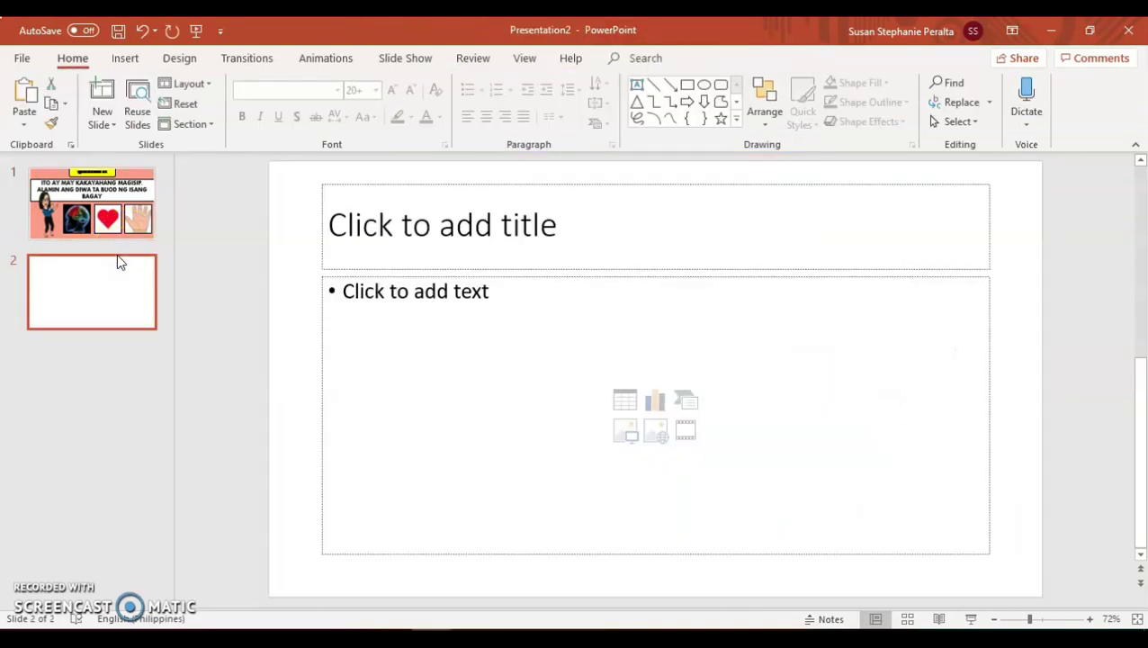
left_click(602, 188)
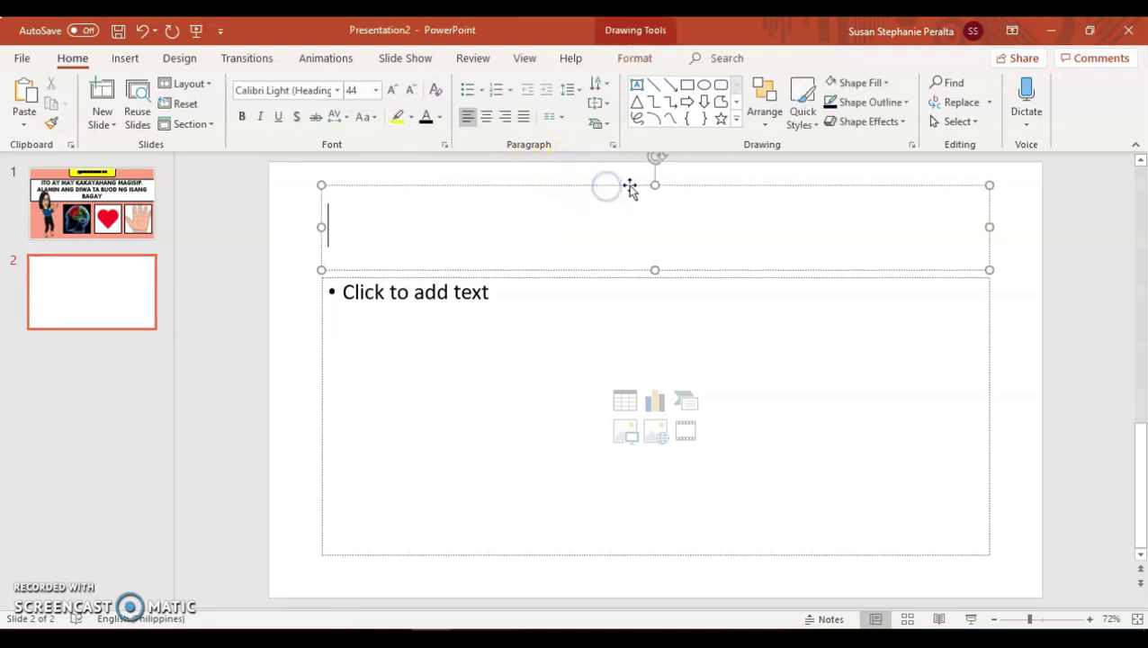
left_click(684, 182)
key("Delete")
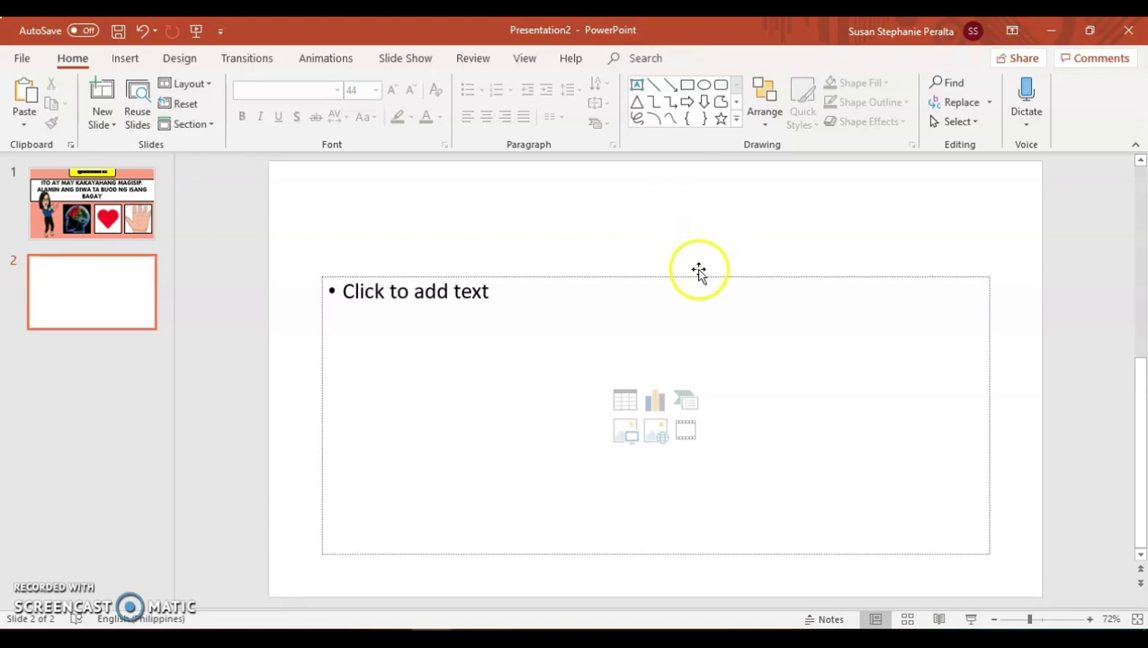
left_click(698, 278)
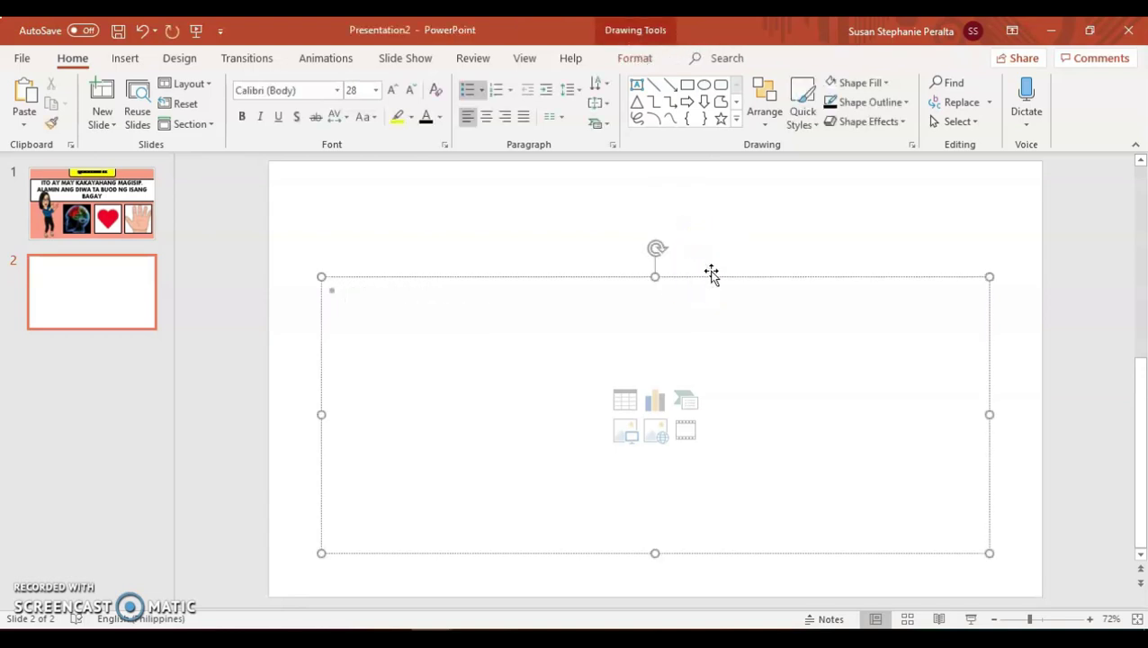
left_click(705, 278)
key("Delete")
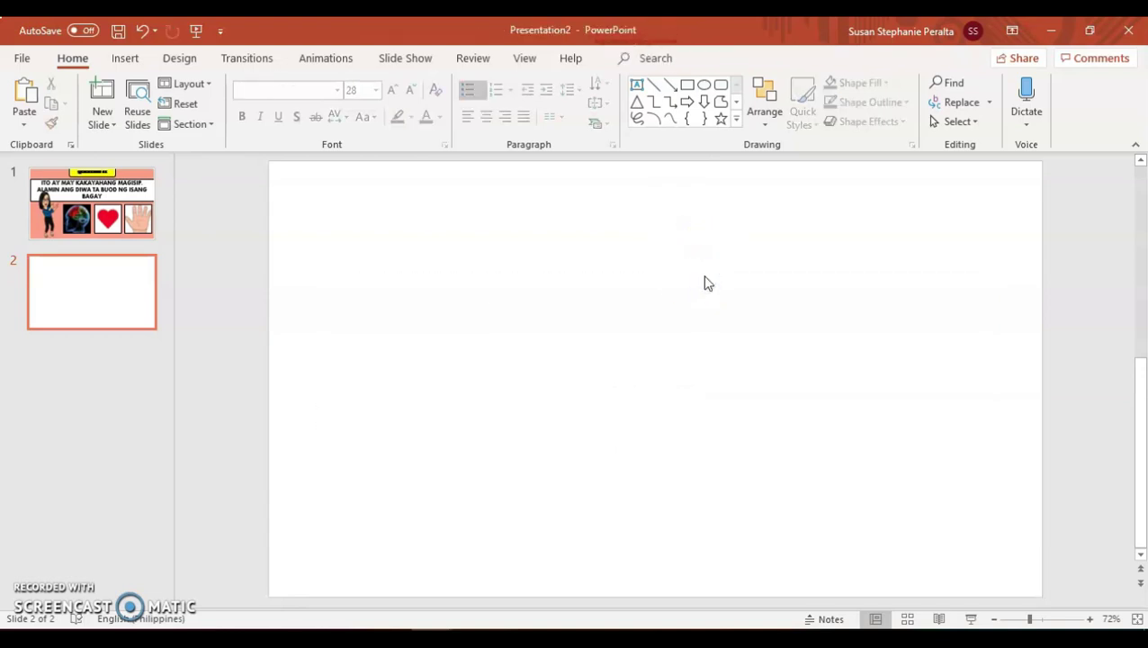
Insert the stage spotlight picture '3' and move it to the slide's top-left corner.
left_click(128, 55)
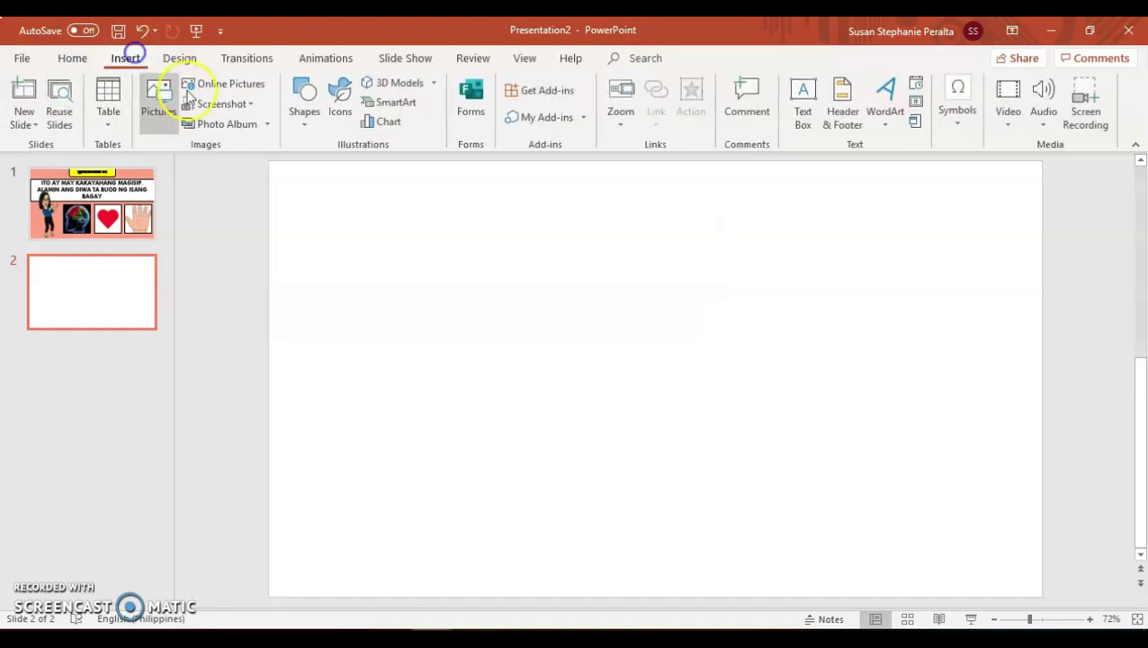
left_click(154, 105)
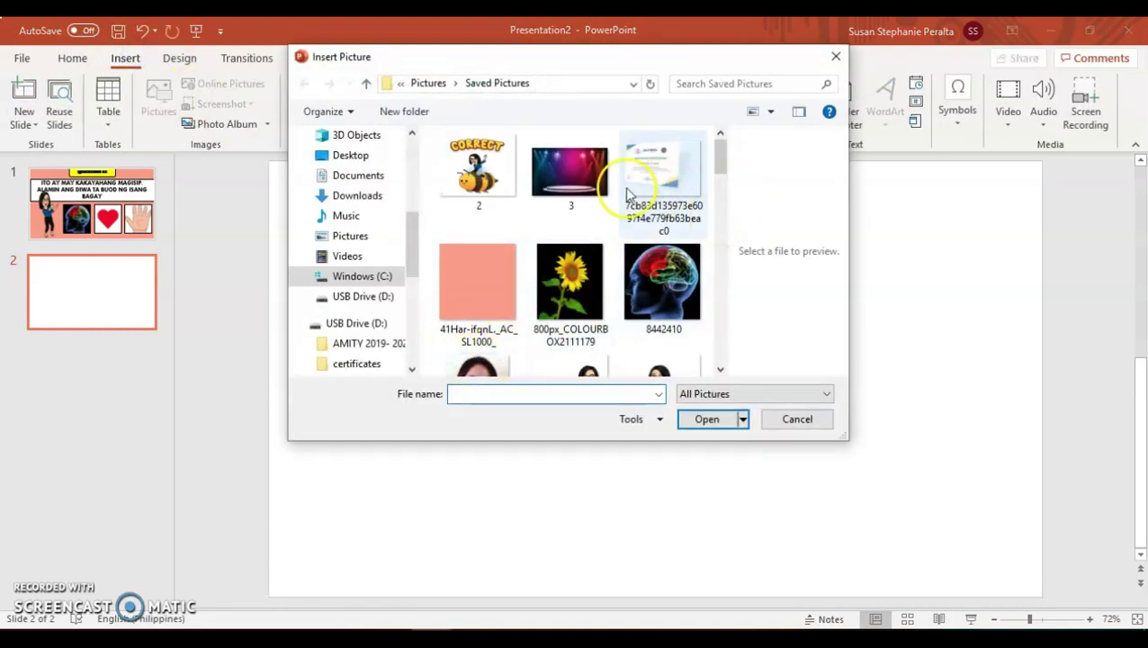
left_click(605, 185)
left_click(708, 420)
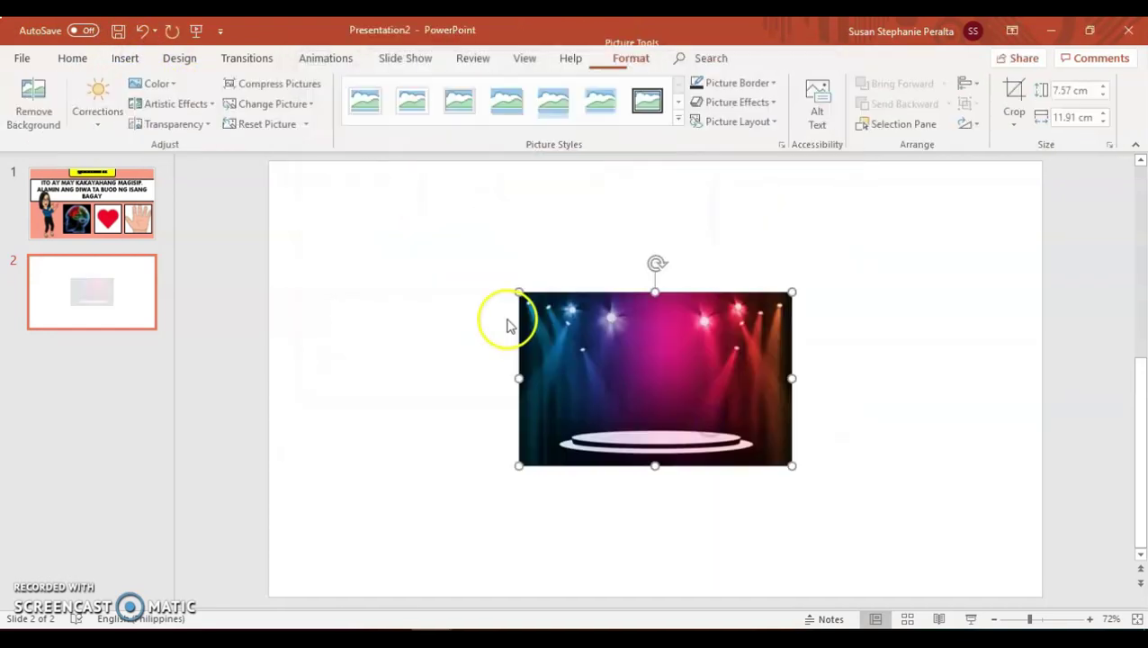
left_click_drag(552, 376, 464, 303)
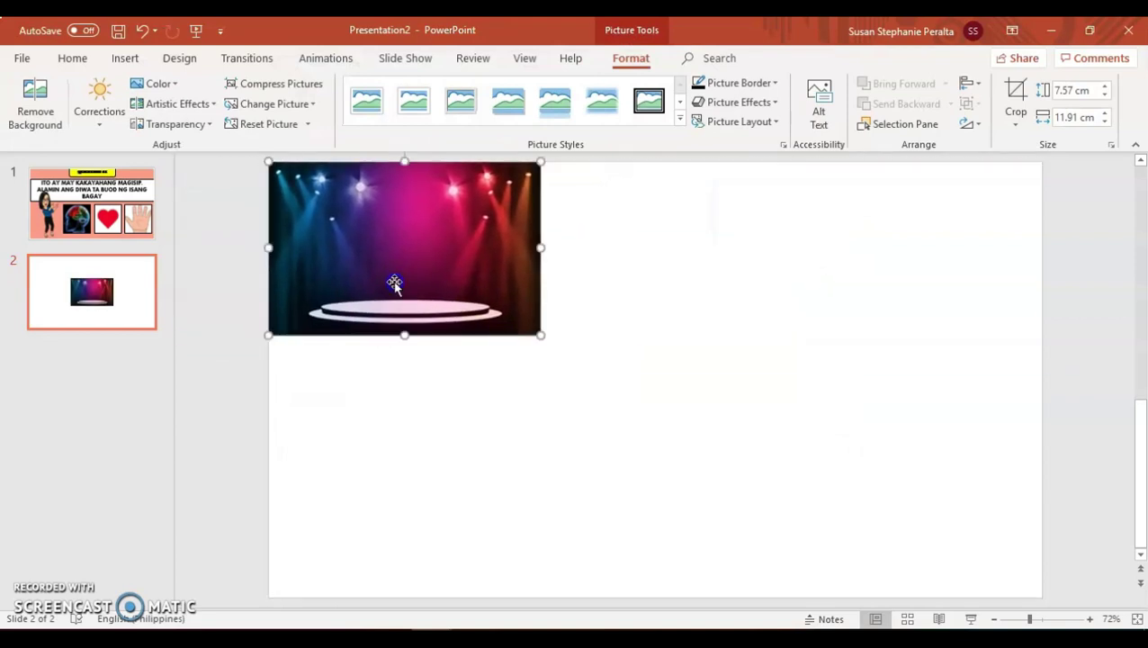
Insert the bee CORRECT picture onto slide 2.
left_click(125, 58)
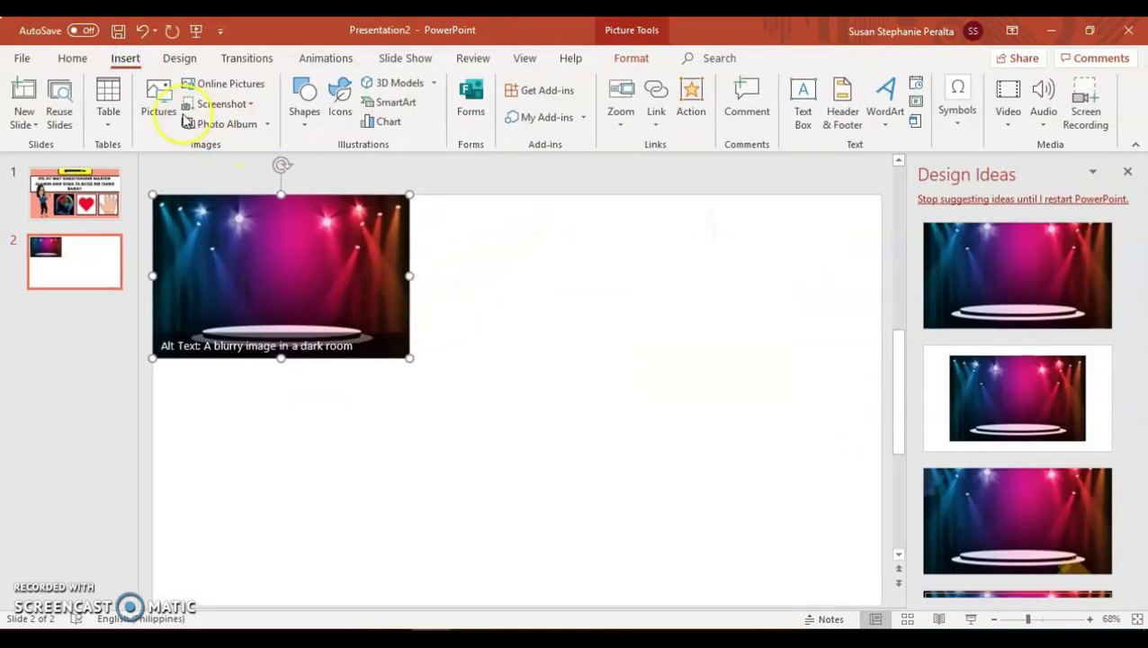
left_click(159, 101)
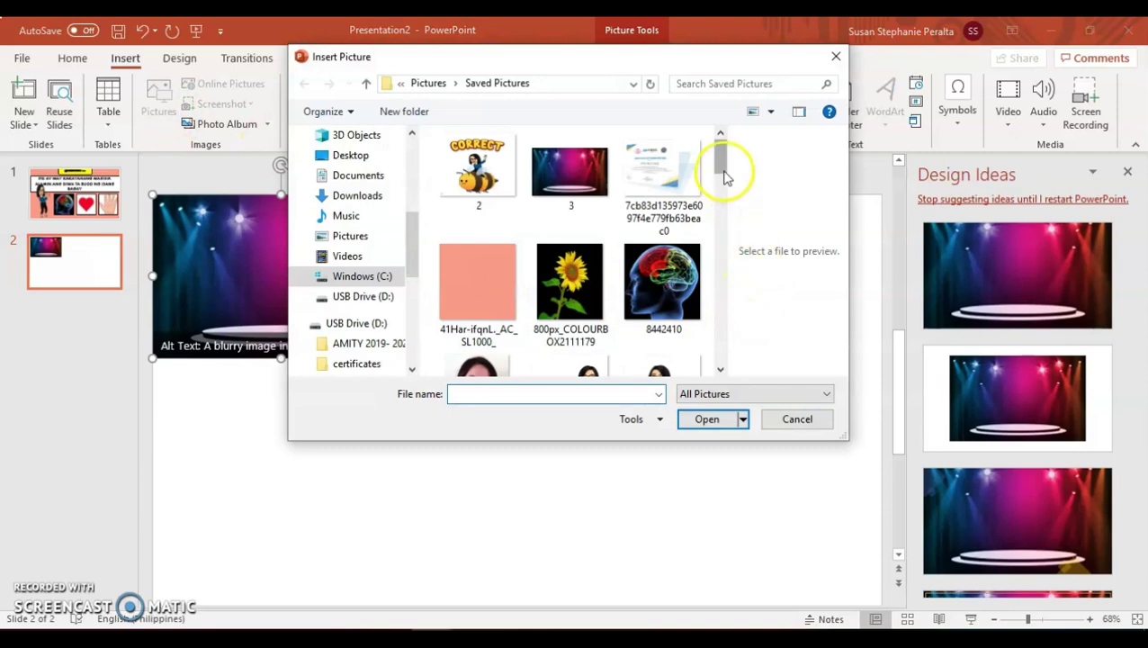
mouse_move(725, 160)
left_mouse_down()
mouse_move(727, 178)
mouse_move(725, 151)
left_mouse_up()
left_click(477, 167)
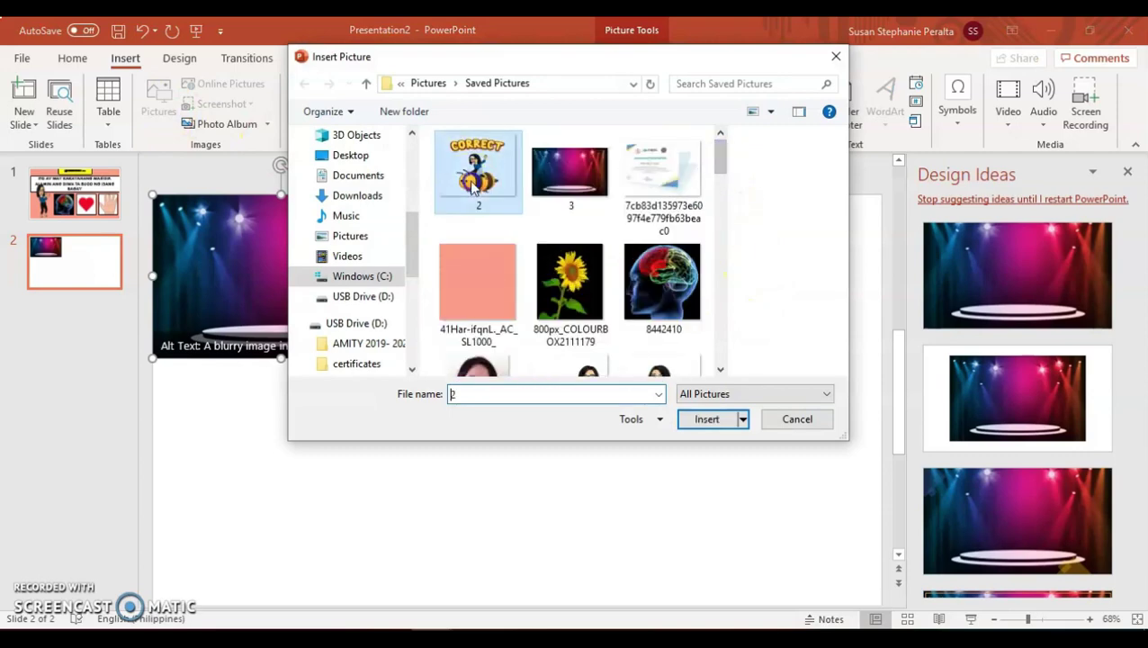
left_click(702, 419)
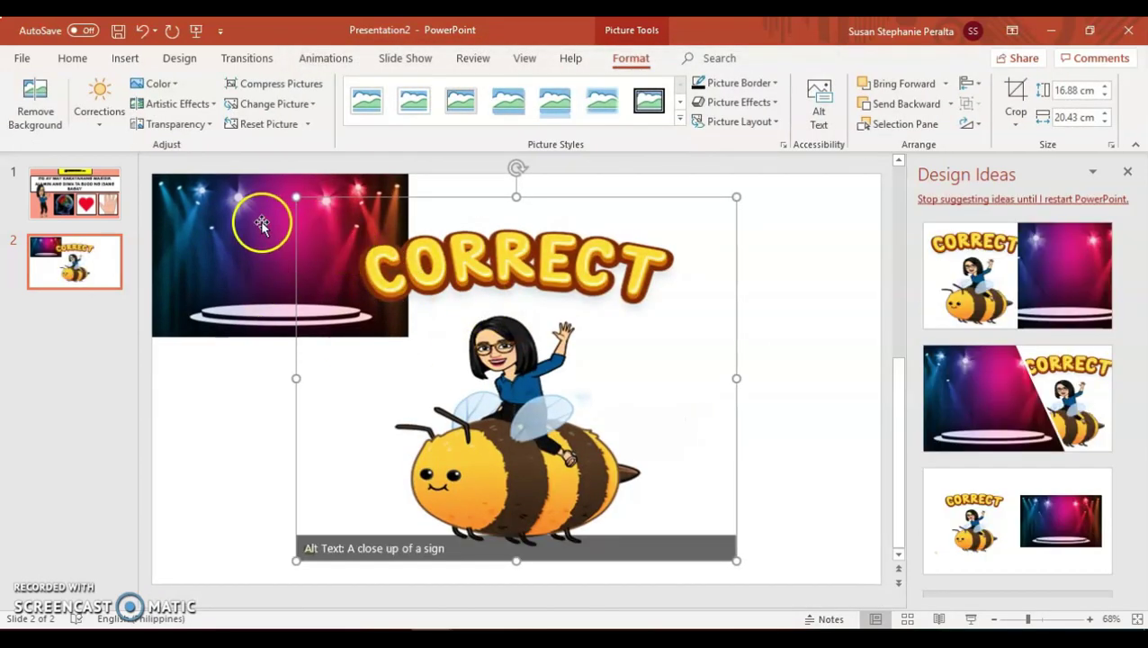
Stretch the stage picture to fill the slide, trim the bee picture, and add blank slide 3.
left_click(261, 221)
left_click_drag(388, 253, 886, 285)
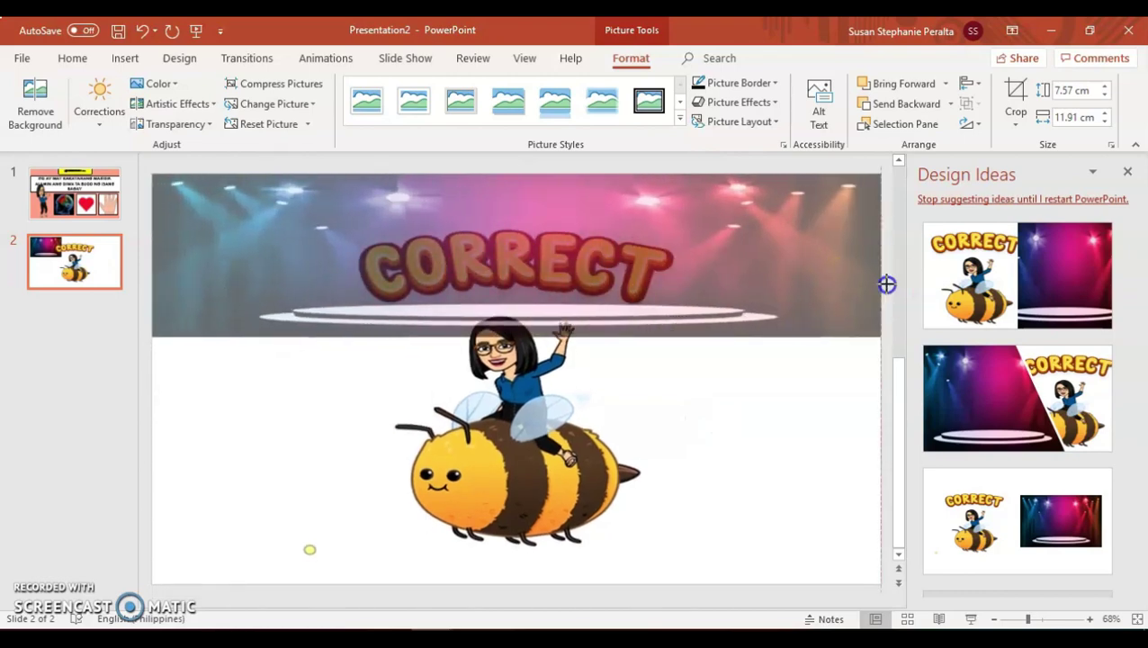
left_click_drag(517, 337, 515, 579)
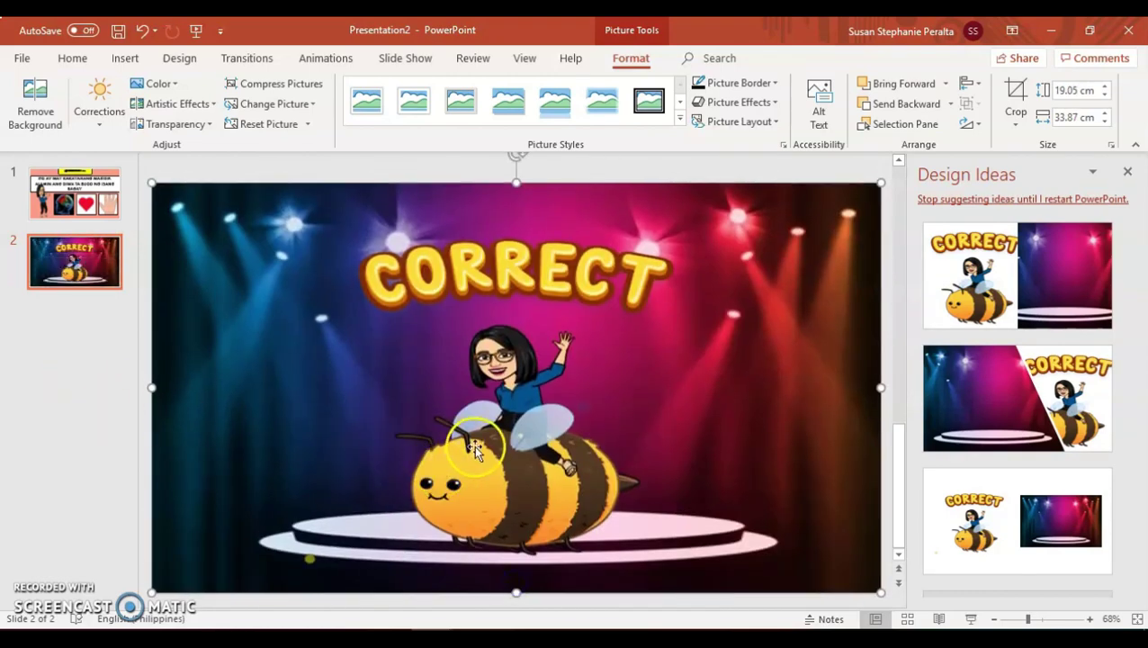
left_click(550, 518)
left_click_drag(515, 558, 514, 533)
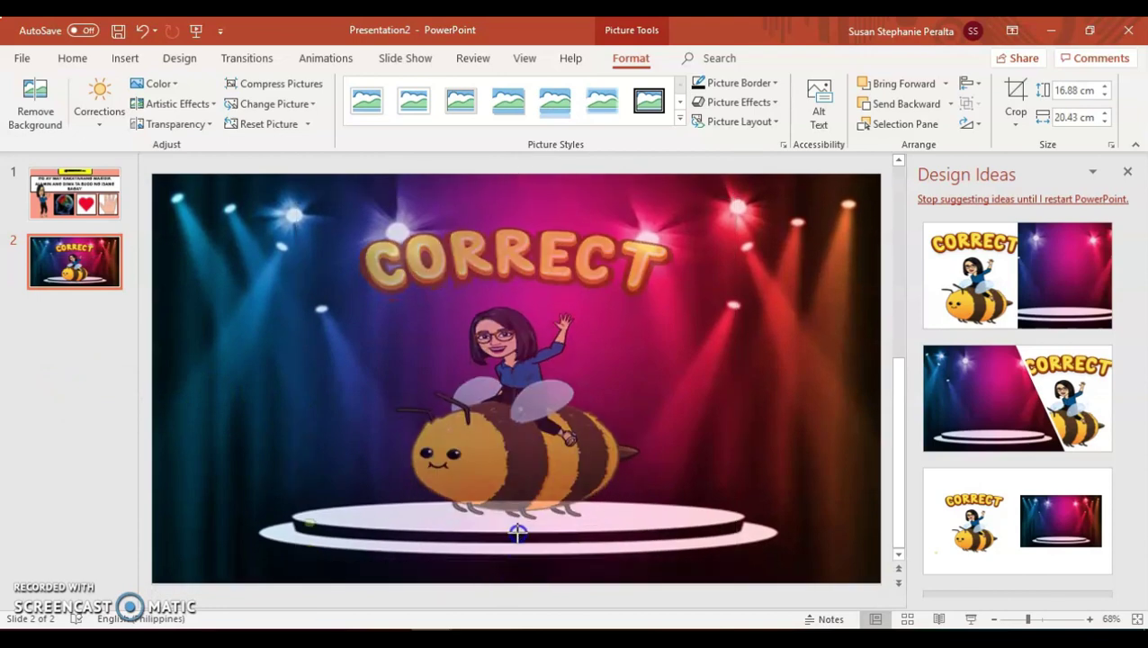
left_click_drag(513, 192, 513, 190)
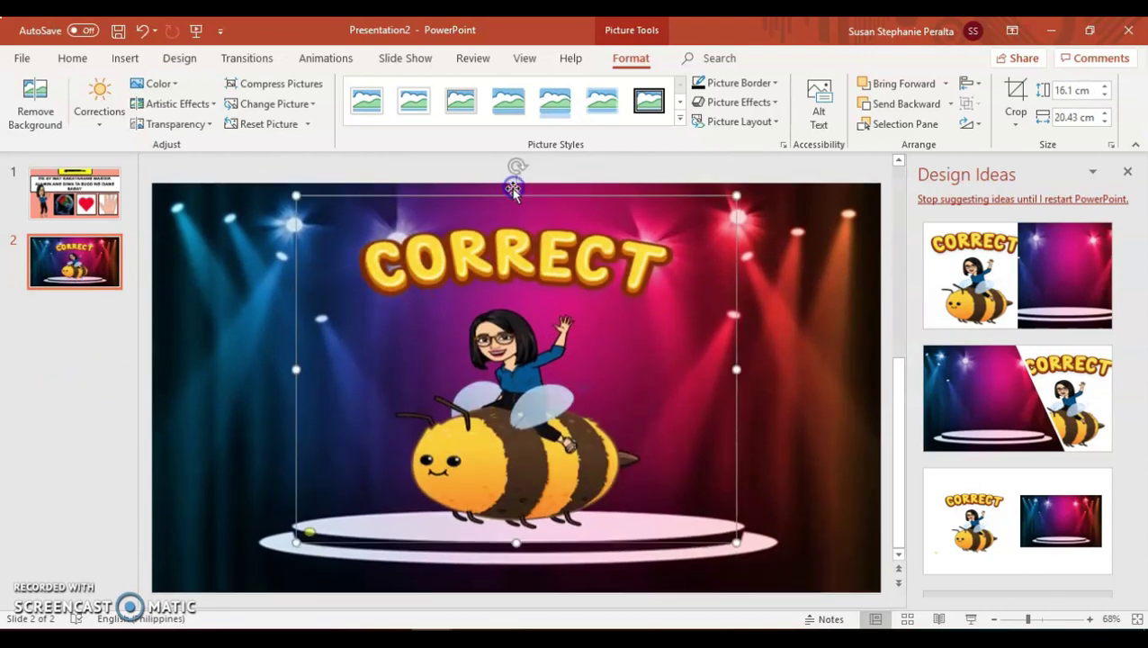
left_click(56, 307)
key("Return")
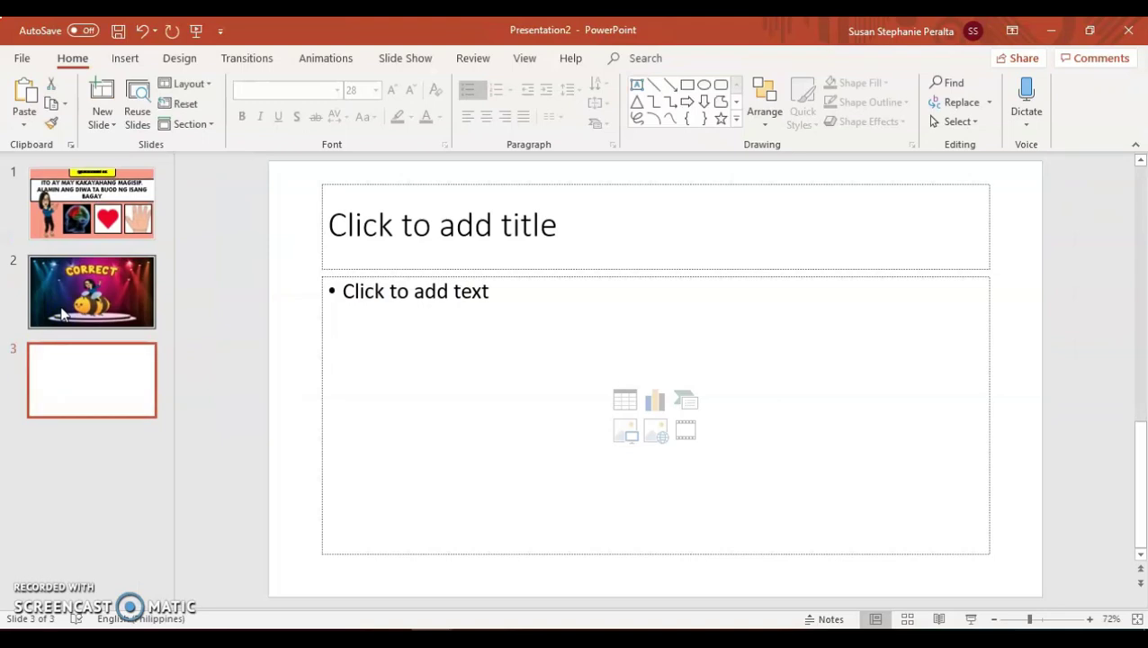
Delete the title and content placeholders from slide 3.
left_click(677, 194)
left_click(674, 182)
key("Delete")
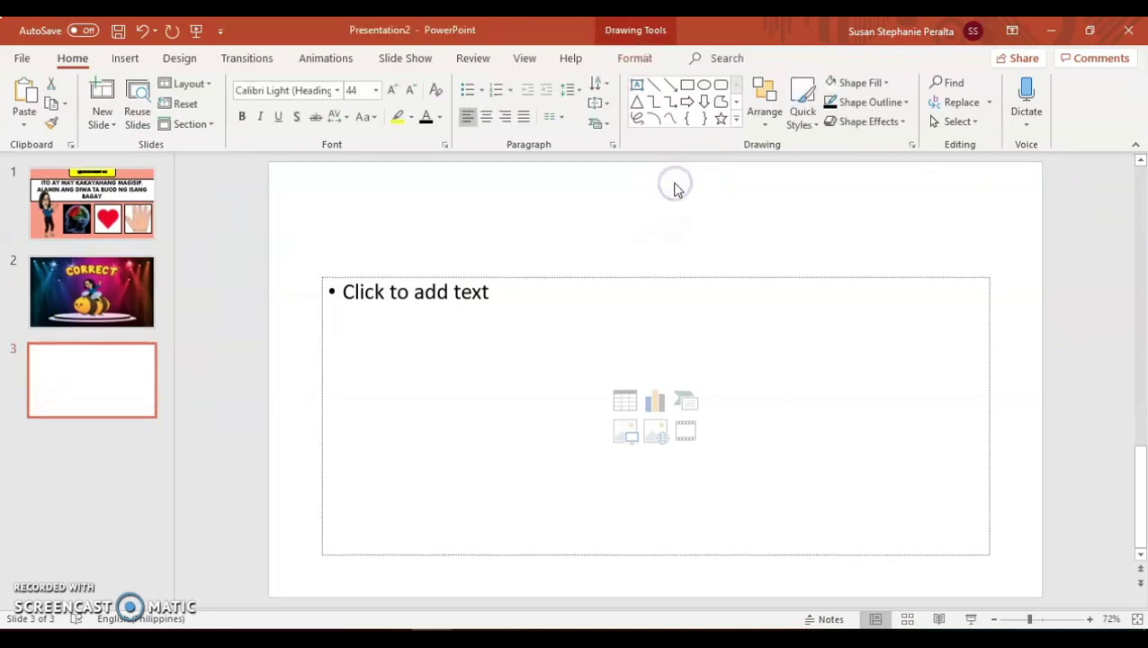
left_click(654, 279)
left_click(660, 275)
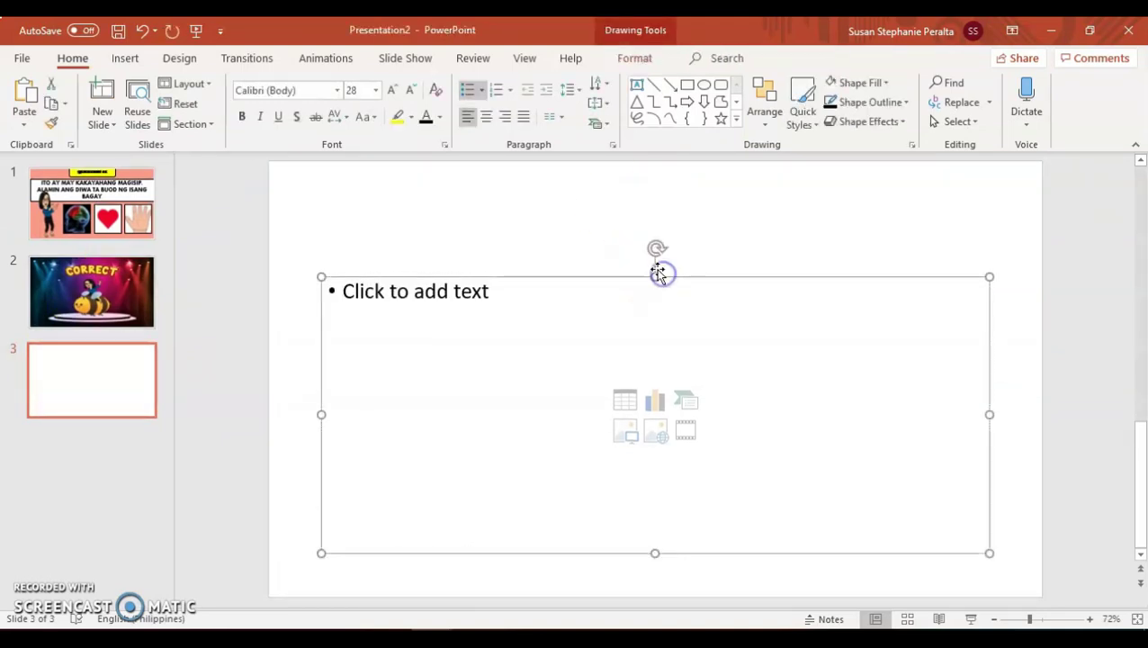
key("Delete")
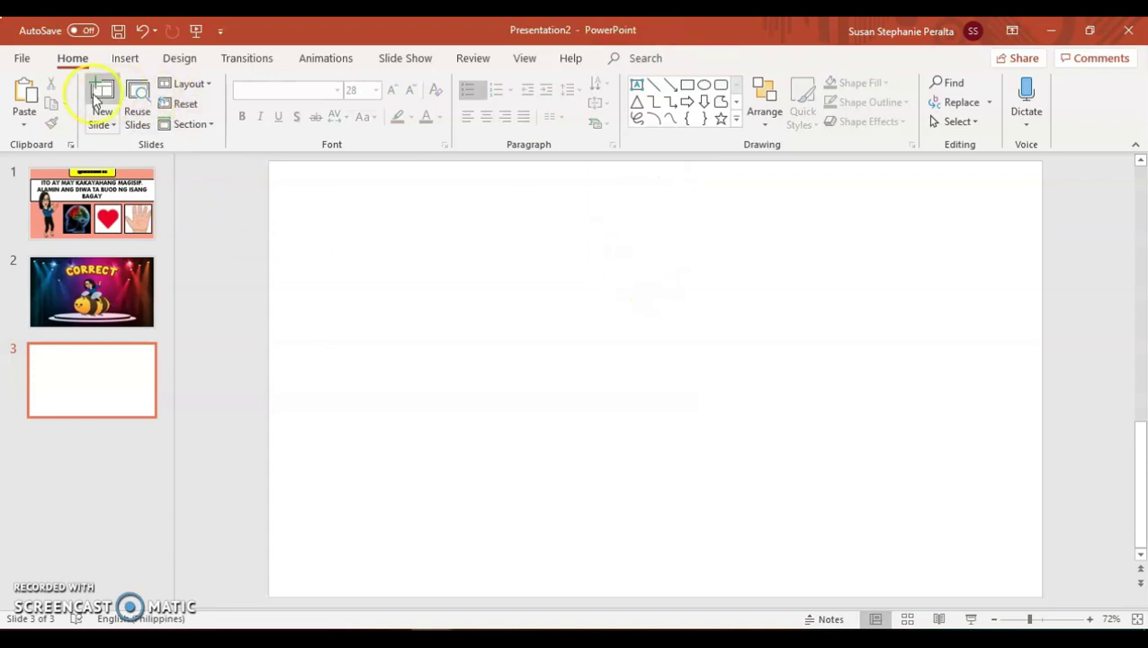
Place the stage picture '3' at slide 3's top-left and browse for Picture5.
left_click(125, 57)
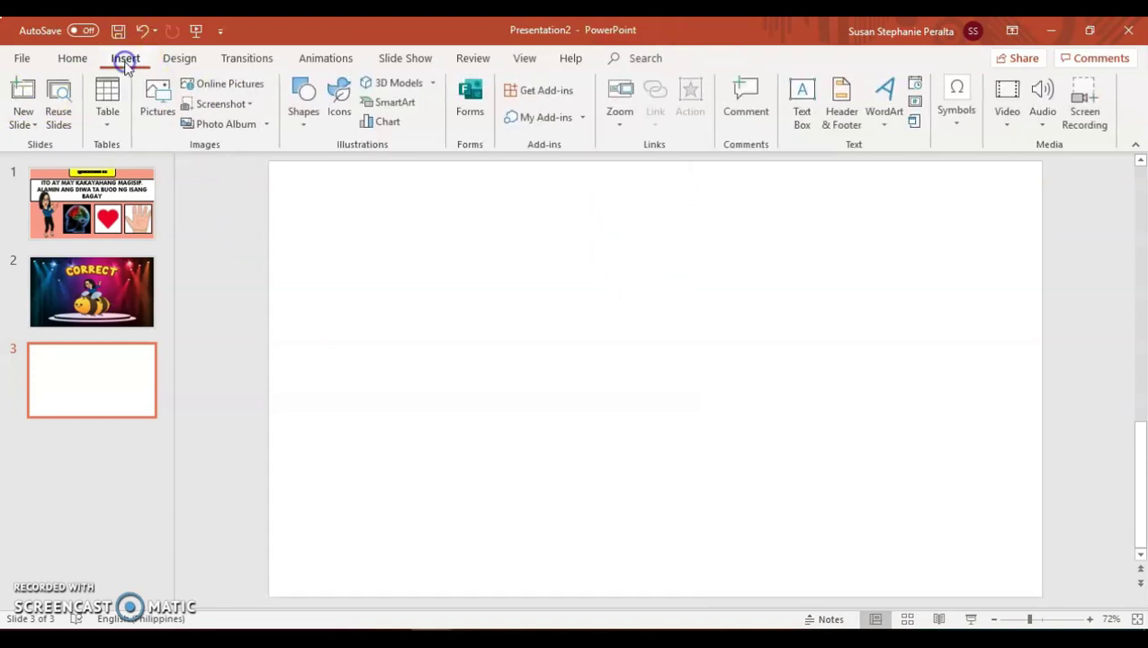
left_click(160, 106)
left_click(576, 180)
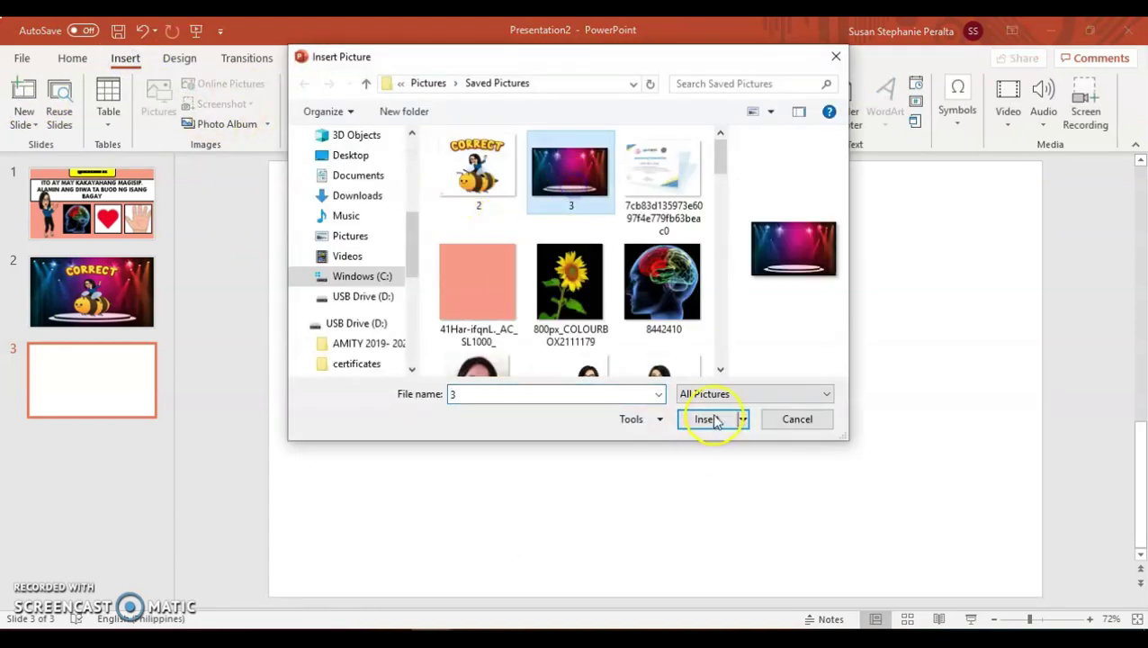
left_click(711, 419)
left_click(125, 57)
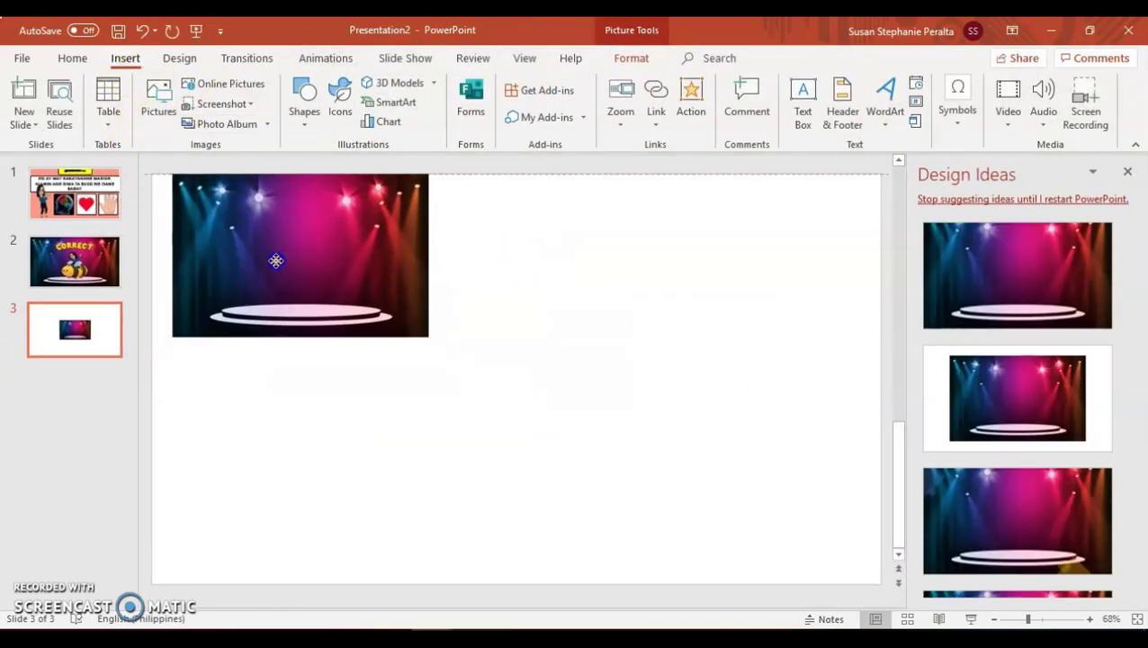
left_click_drag(495, 378, 260, 270)
left_click(159, 101)
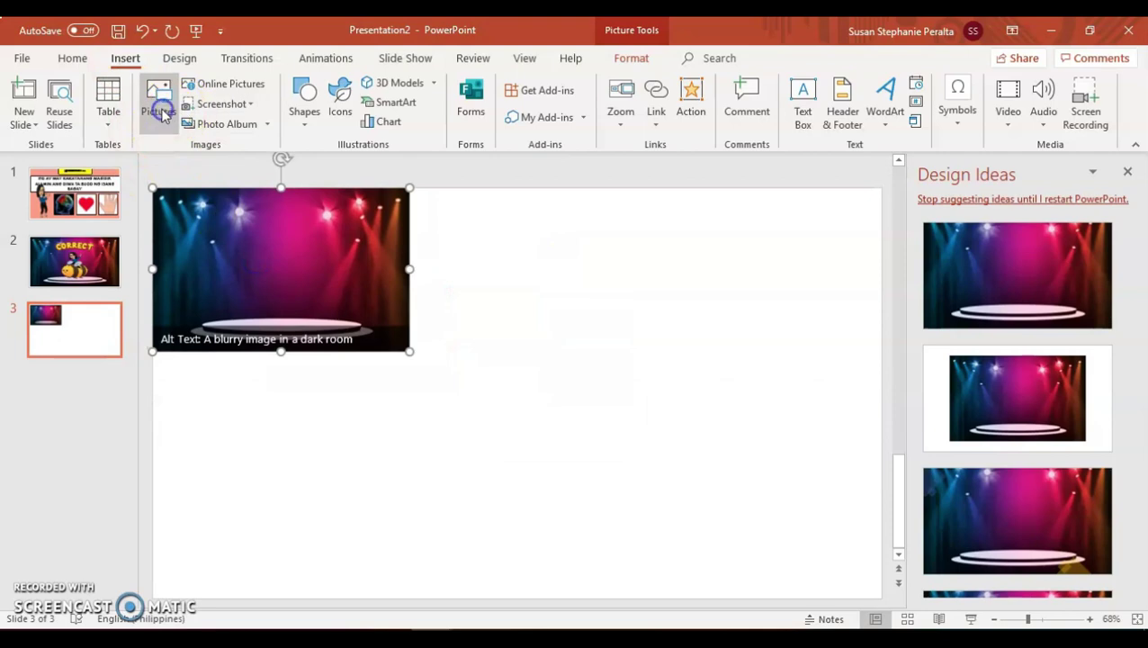
left_click_drag(719, 166, 731, 333)
Insert the WRONG ANSWER Picture5 and stretch the stage picture to fill slide 3.
left_click(477, 191)
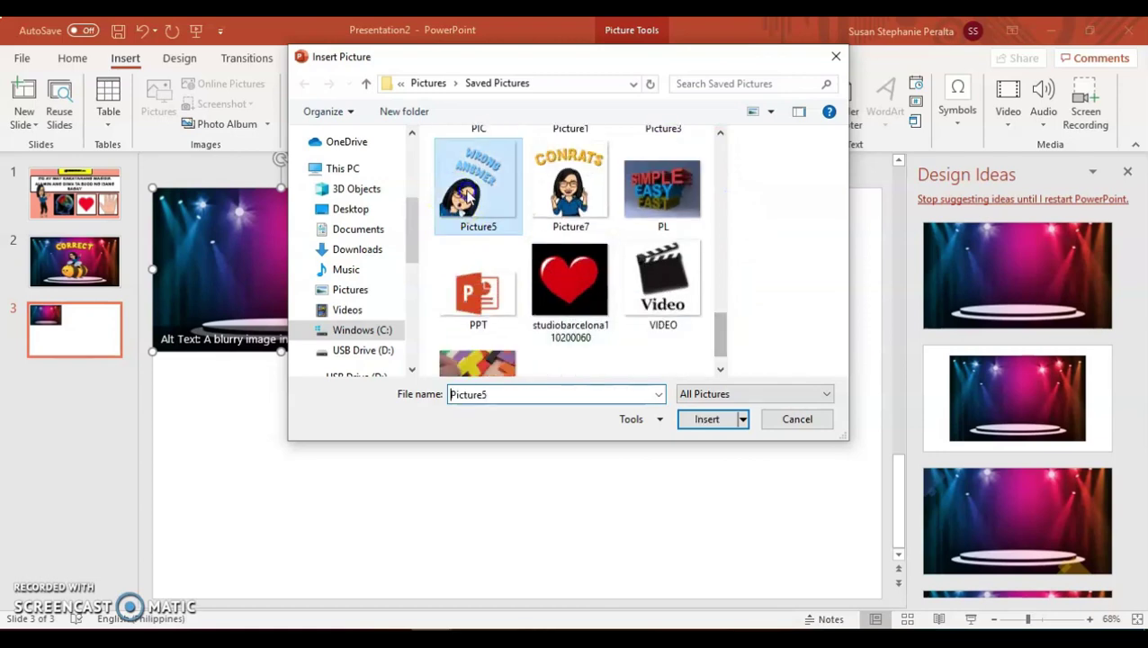
left_click(720, 417)
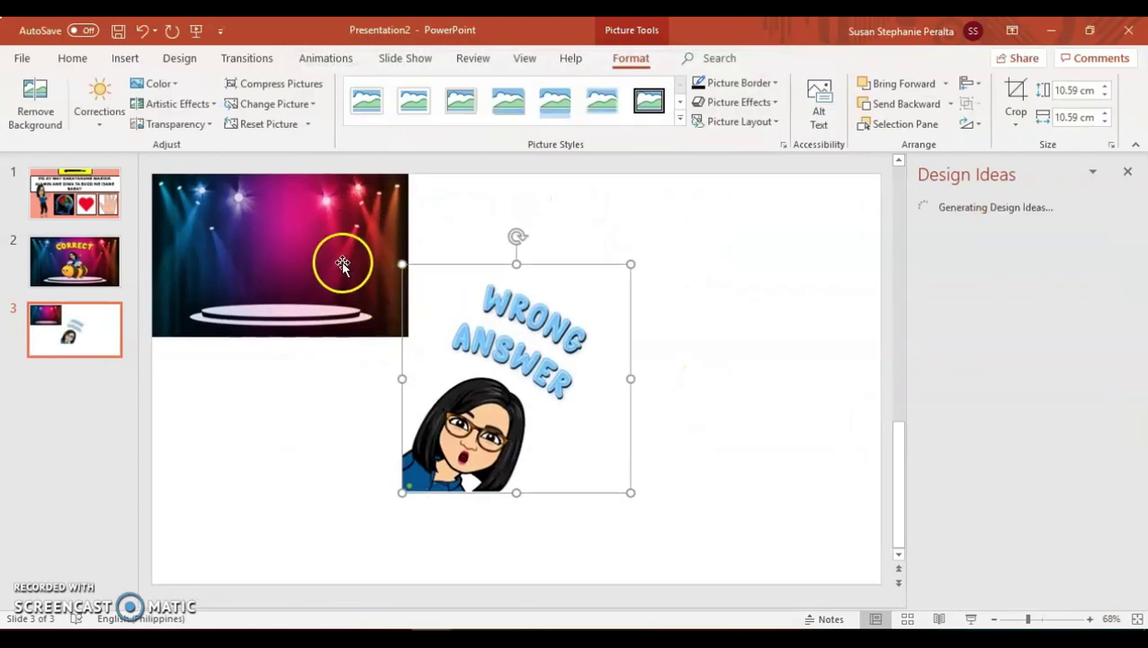
left_click(395, 262)
left_click_drag(409, 269, 877, 314)
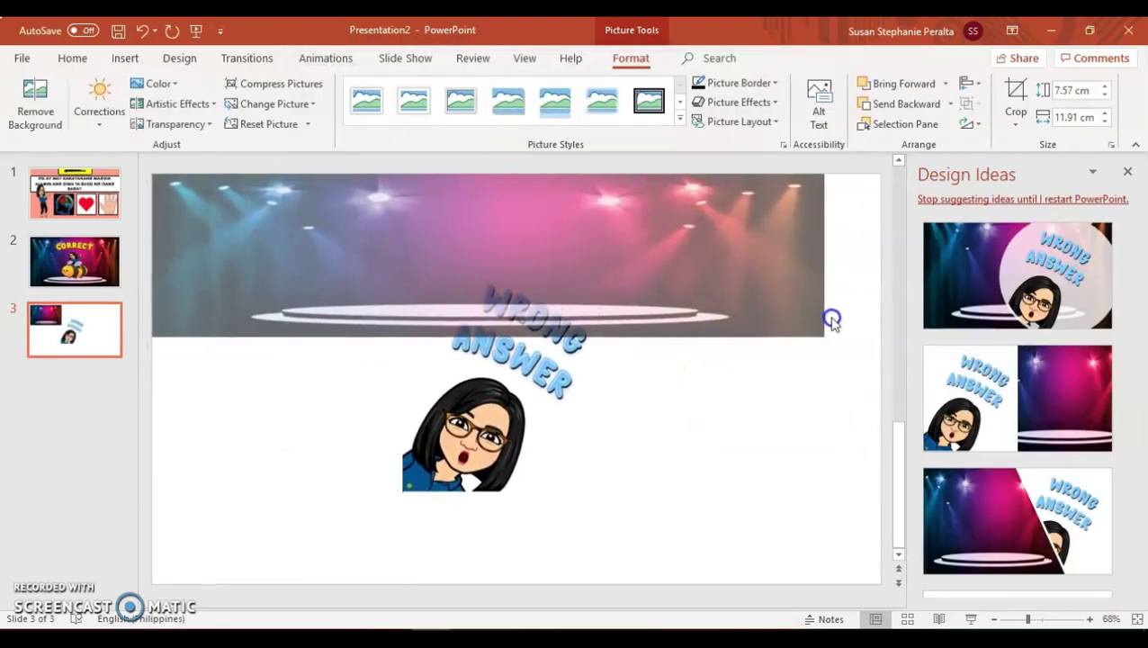
left_click(610, 328)
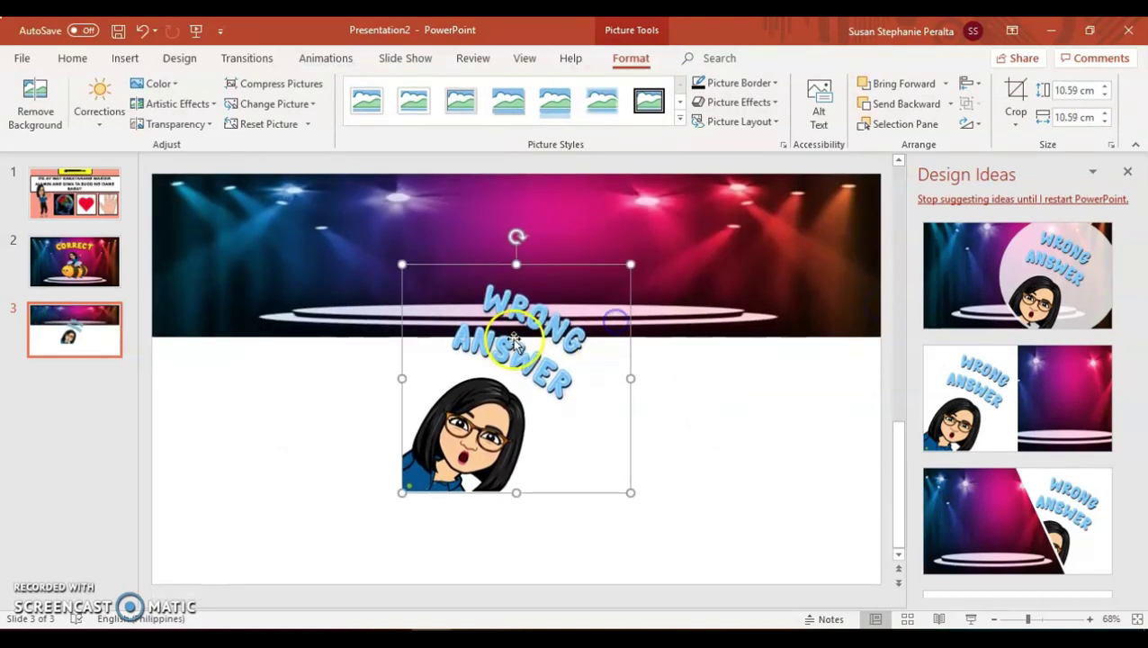
left_click(666, 320)
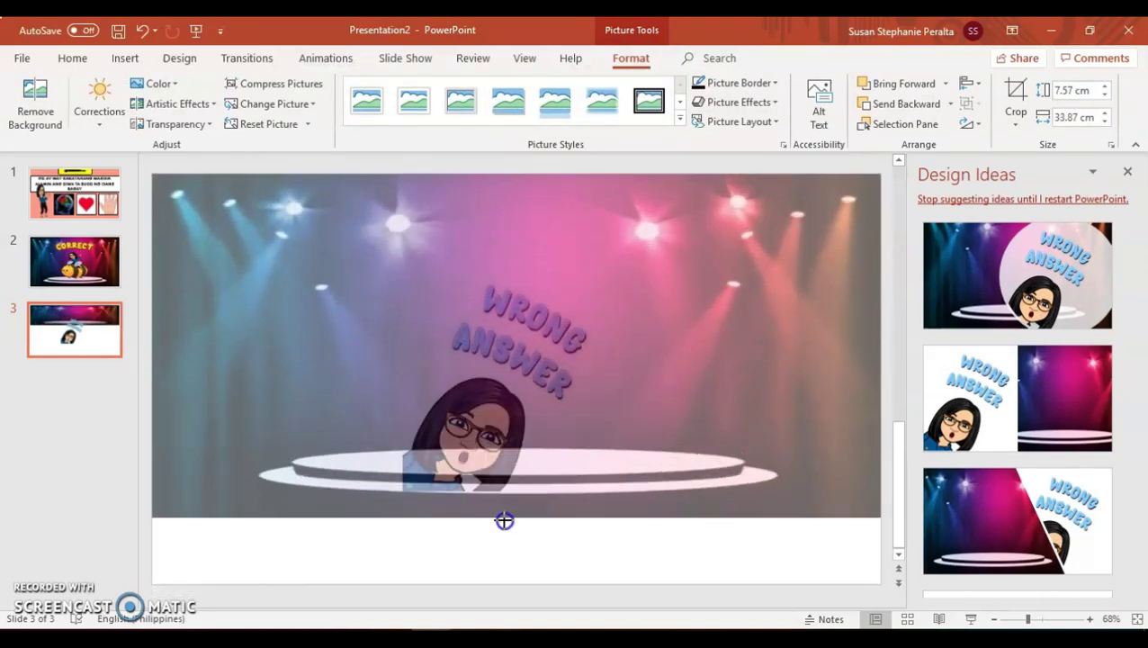
left_click_drag(518, 351, 501, 583)
Enlarge the WRONG ANSWER bitmoji on all sides, then return to slide 2.
left_click(502, 410)
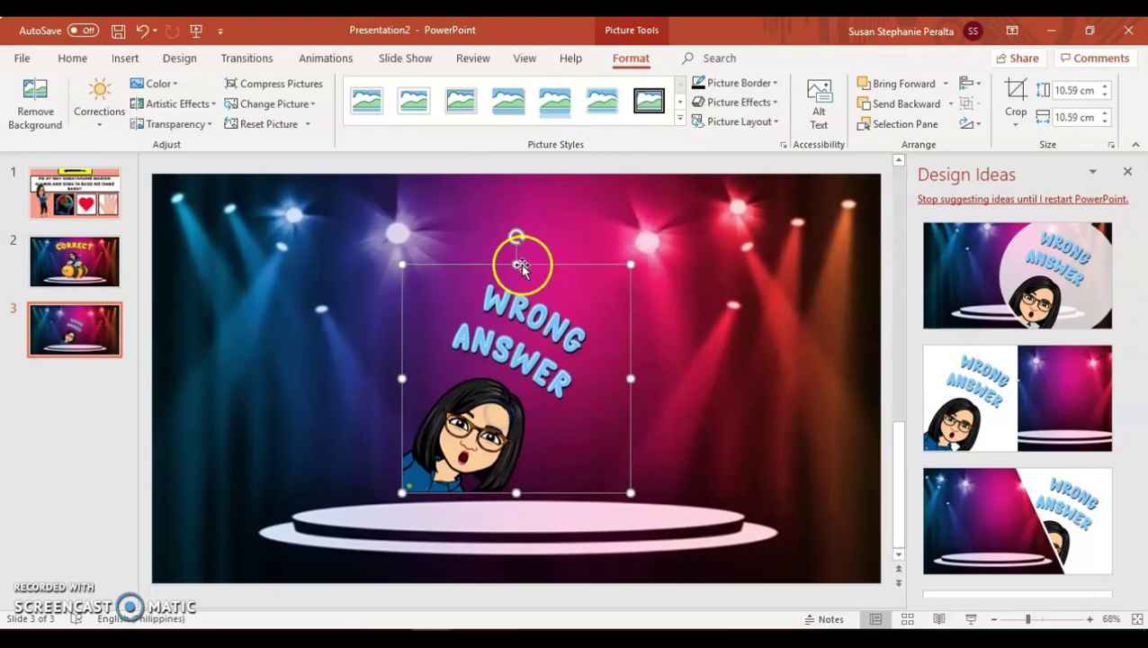
left_click_drag(516, 263, 517, 175)
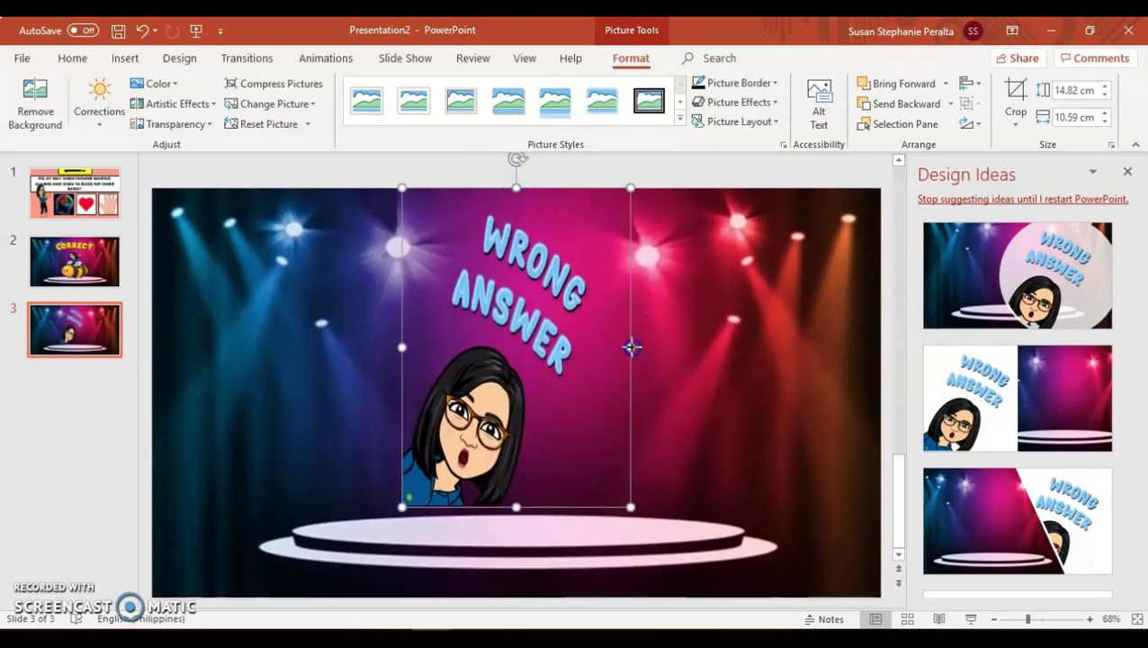
left_click_drag(639, 342, 708, 345)
left_click_drag(441, 358, 345, 362)
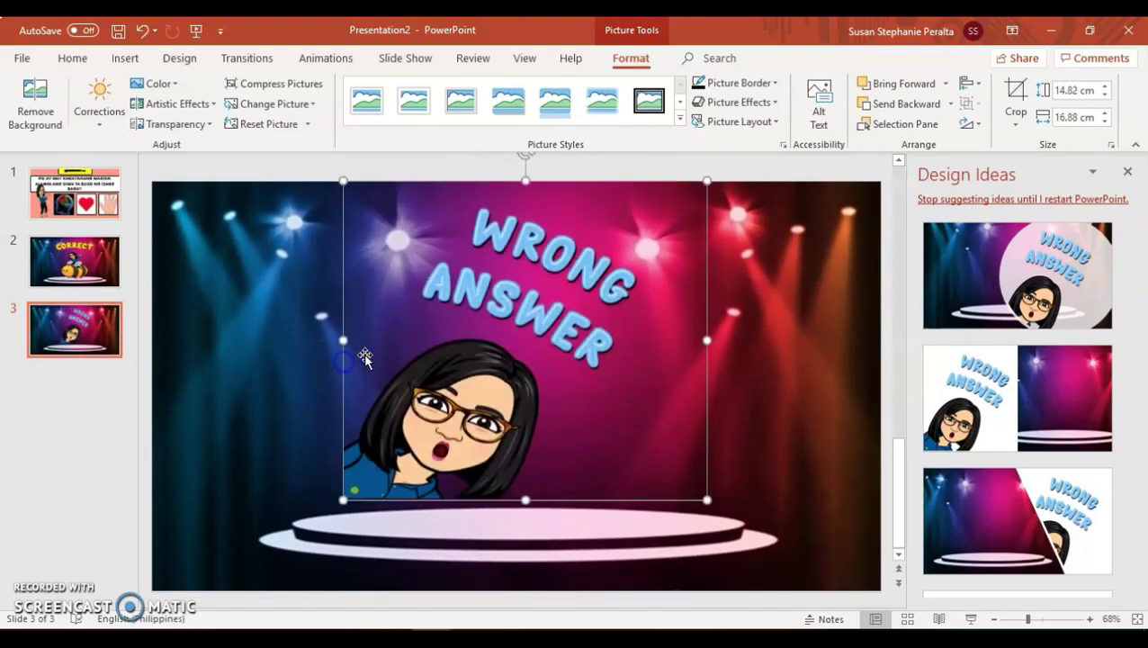
left_click_drag(524, 507, 524, 533)
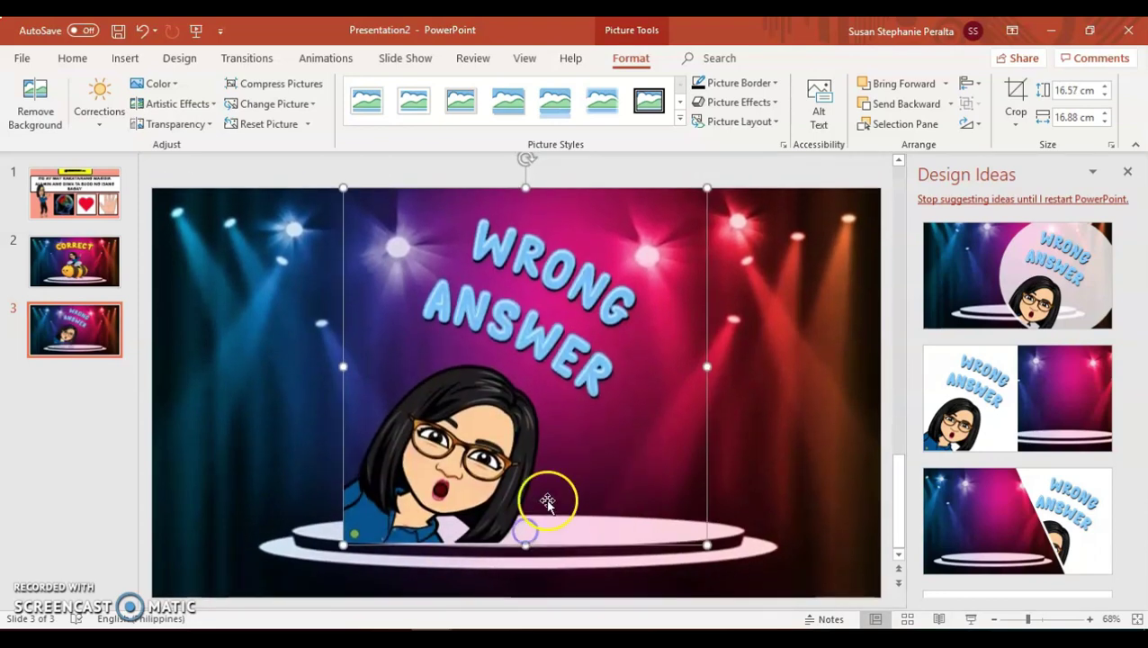
left_click(34, 263)
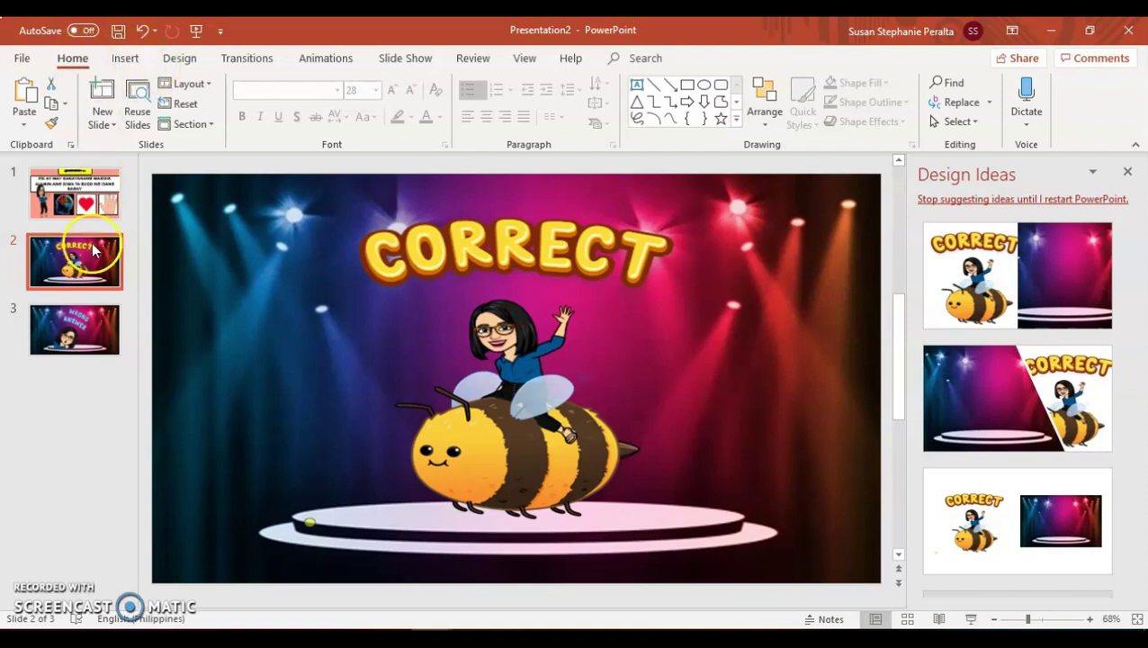
On slide 3, draw a block right arrow at the bottom-right corner.
left_click(64, 342)
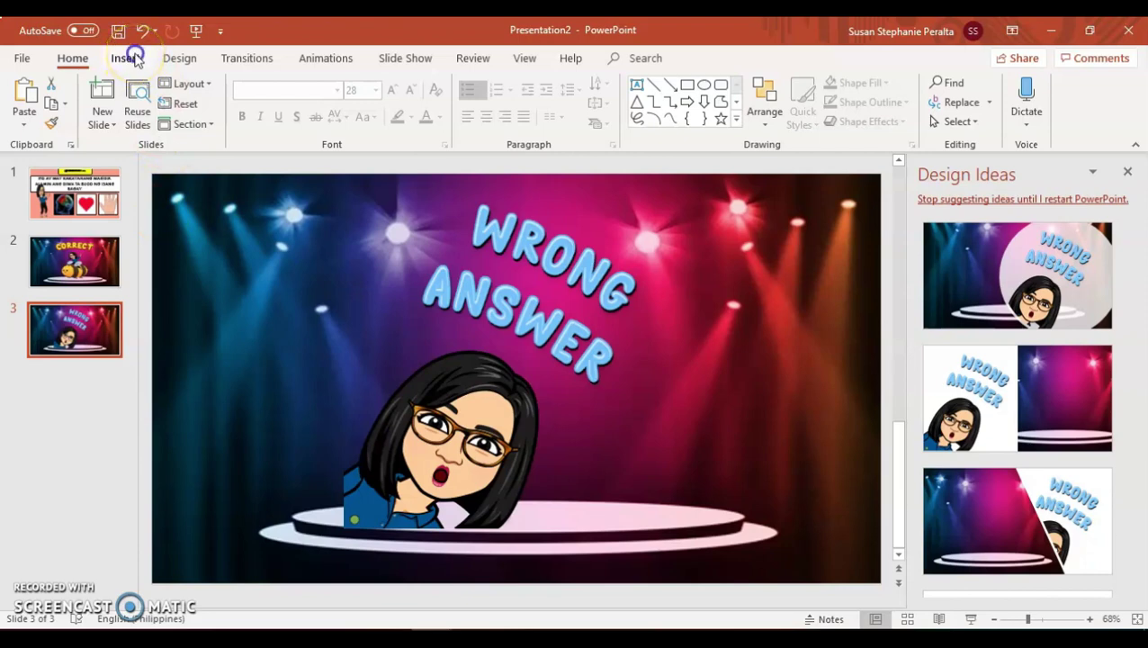
left_click(133, 59)
left_click(305, 117)
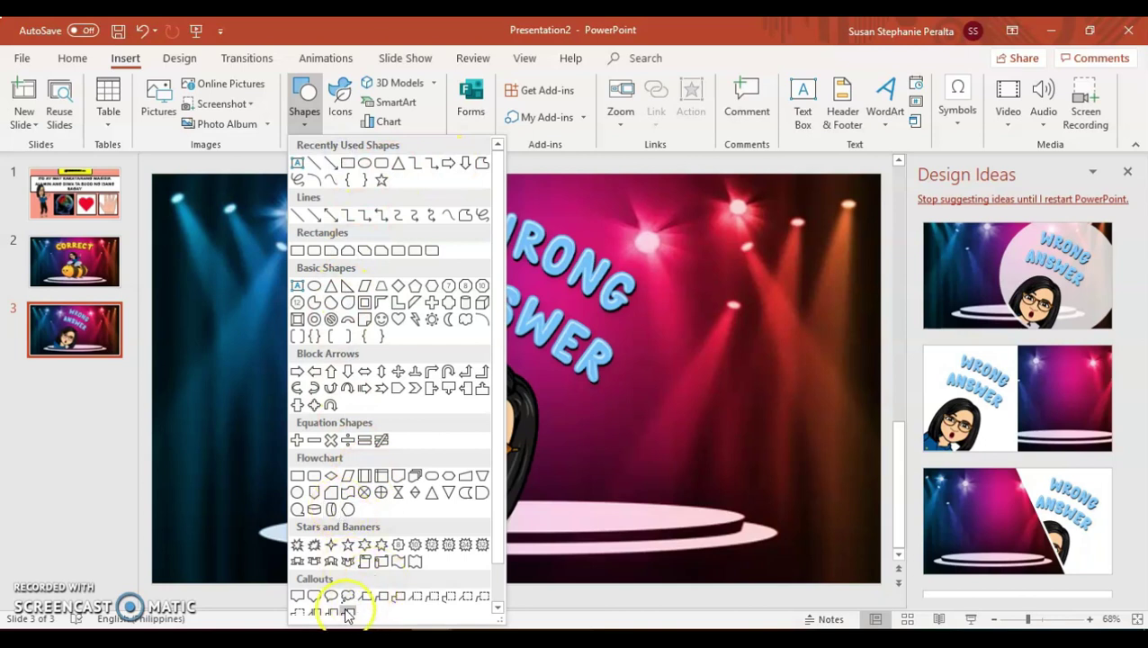
left_click(298, 372)
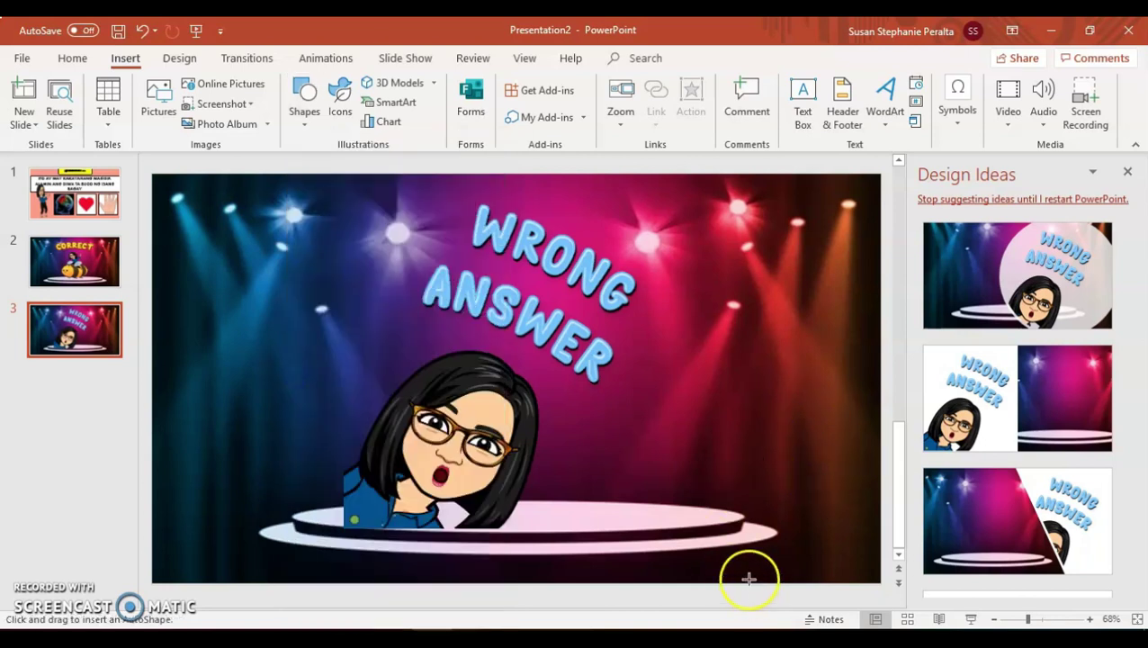
left_click_drag(684, 522, 851, 577)
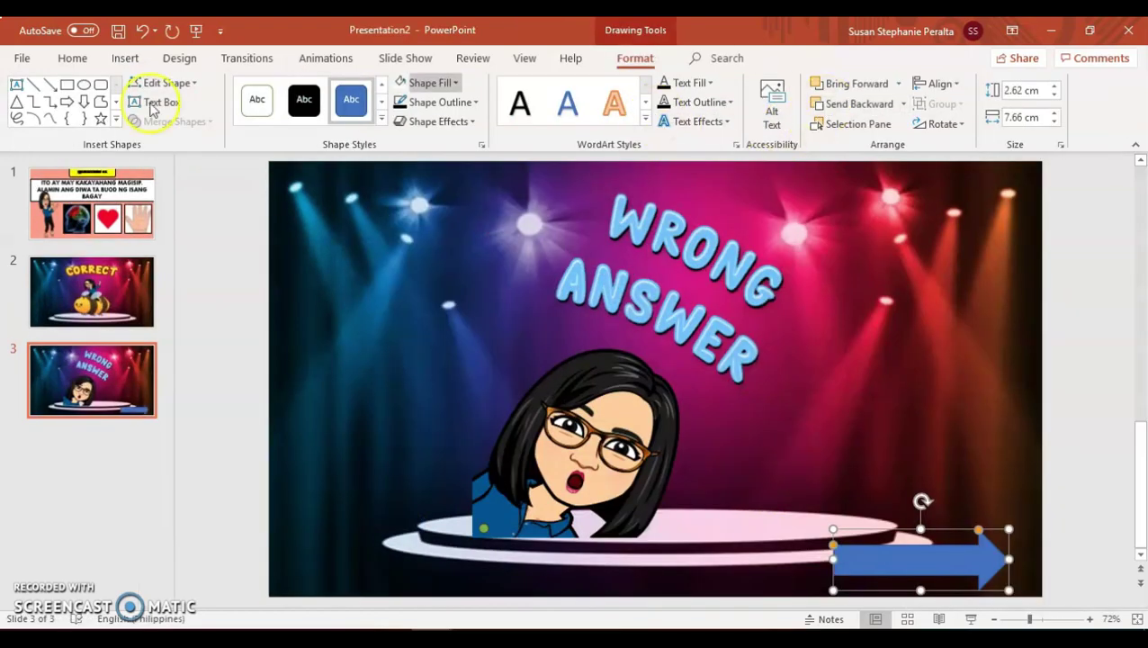
Fill the arrow red and give it a black 3 pt outline.
left_click(455, 83)
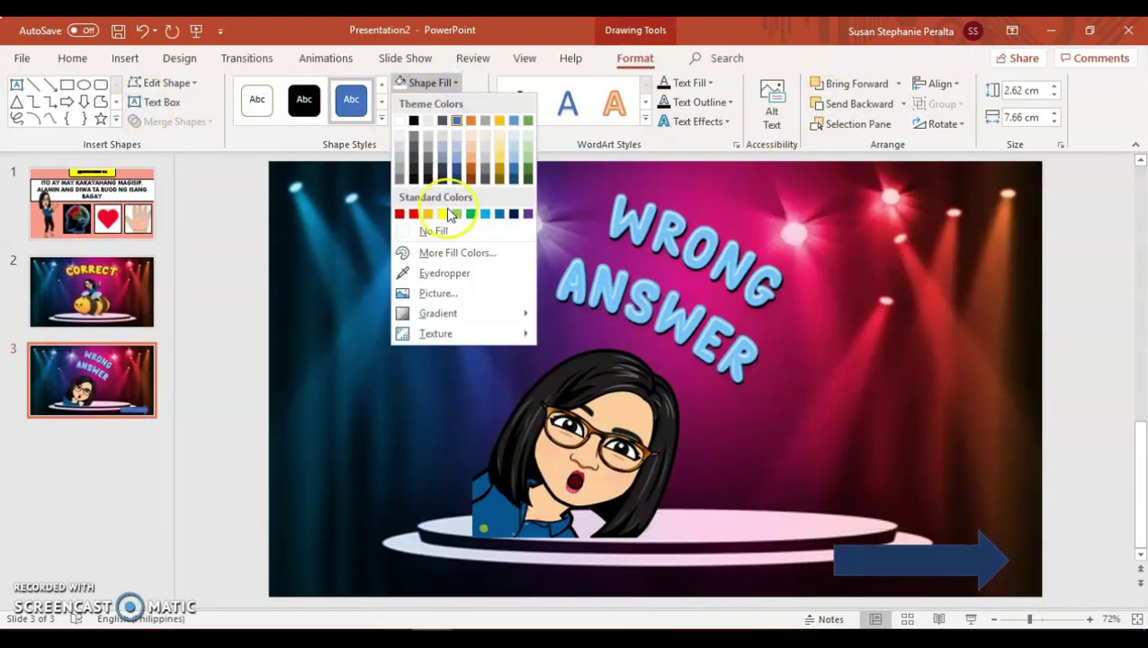
left_click(414, 214)
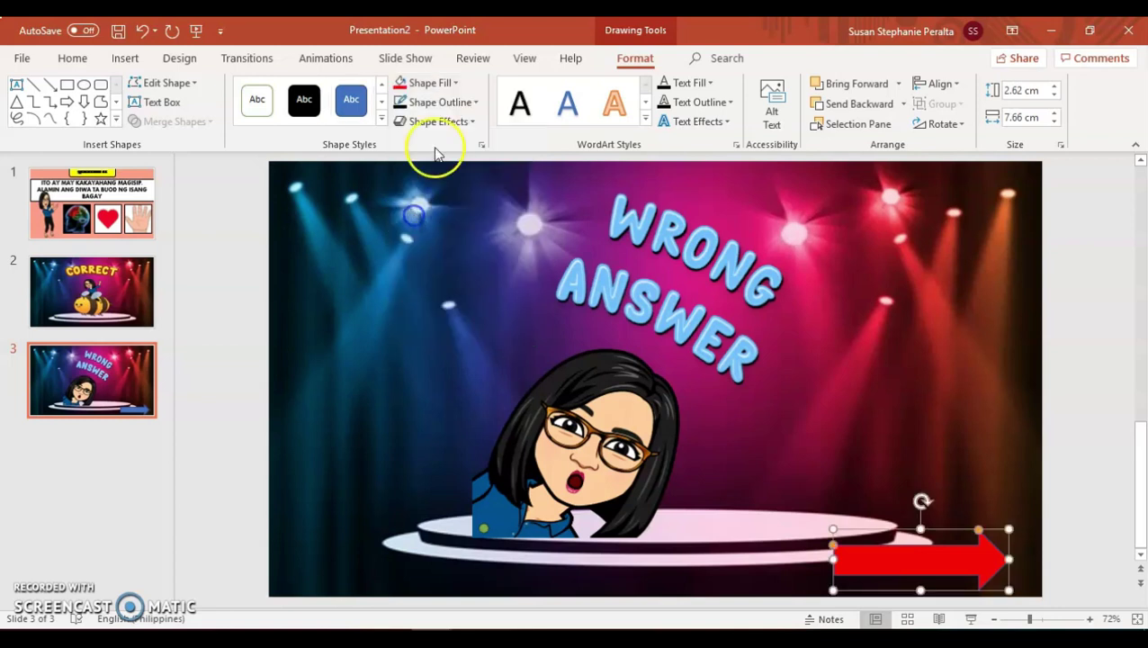
left_click(441, 102)
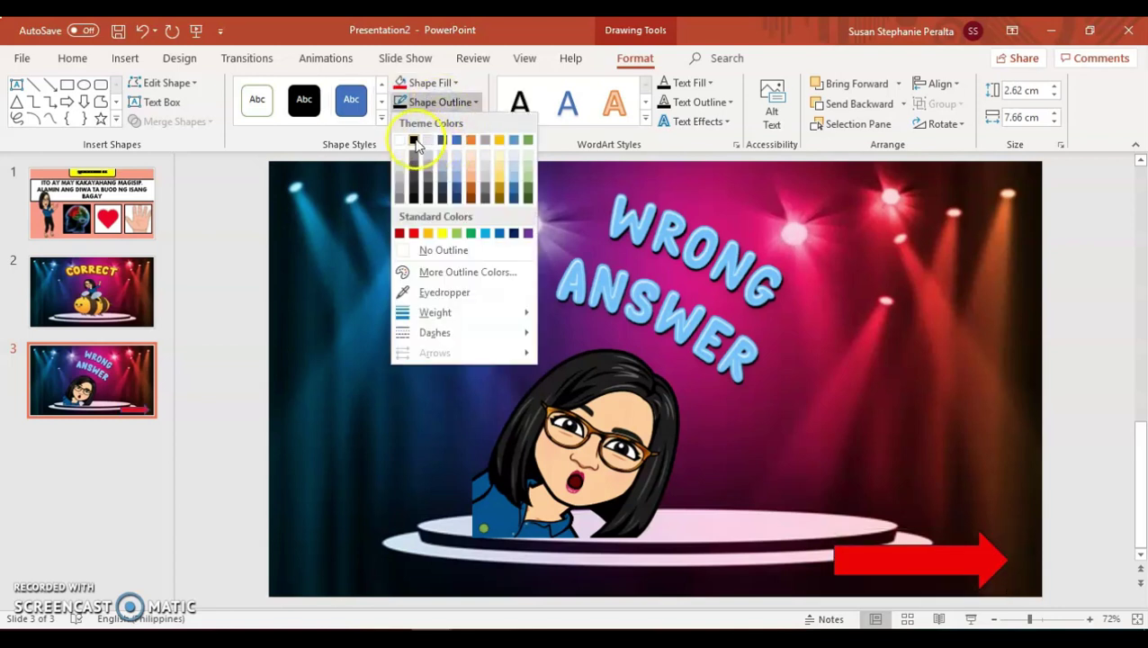
left_click(413, 139)
left_click(441, 102)
mouse_move(435, 312)
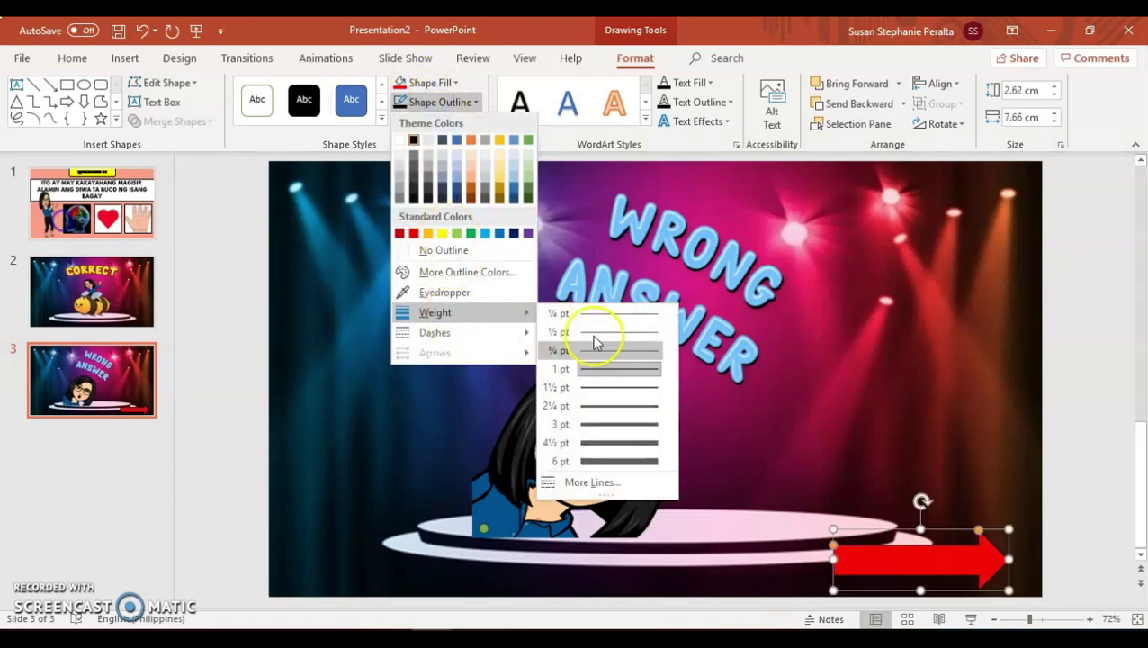
left_click(643, 425)
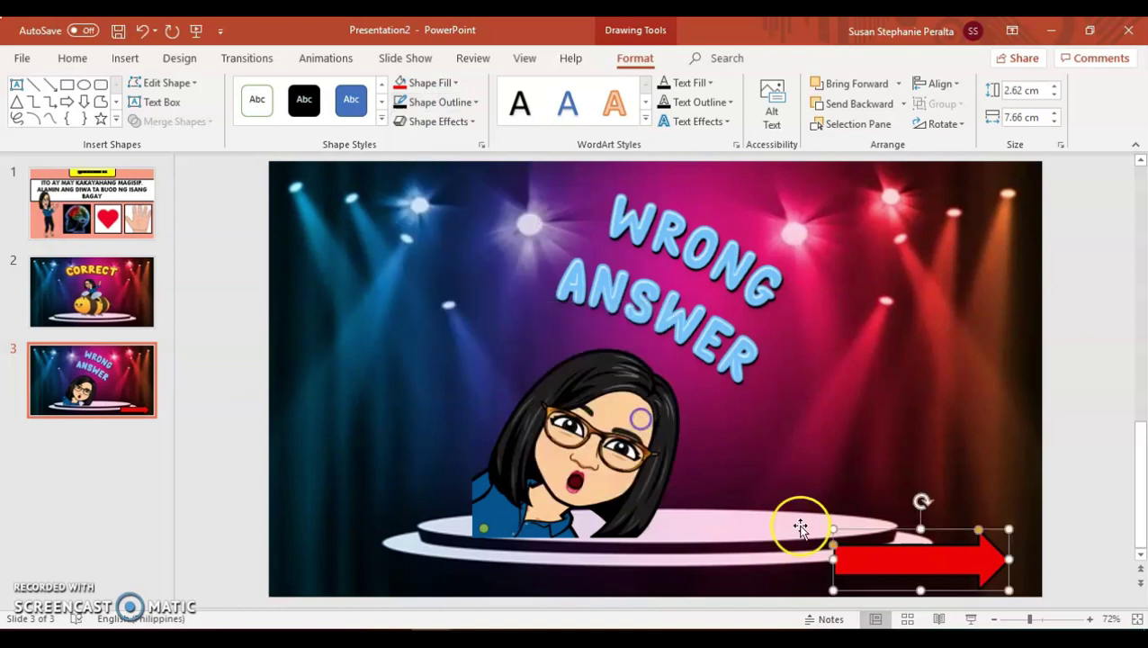
Type SUBUKAN MULI inside the arrow and make it bold 24 pt.
right_click(915, 560)
left_click(967, 269)
type("SUBUKAN MULI")
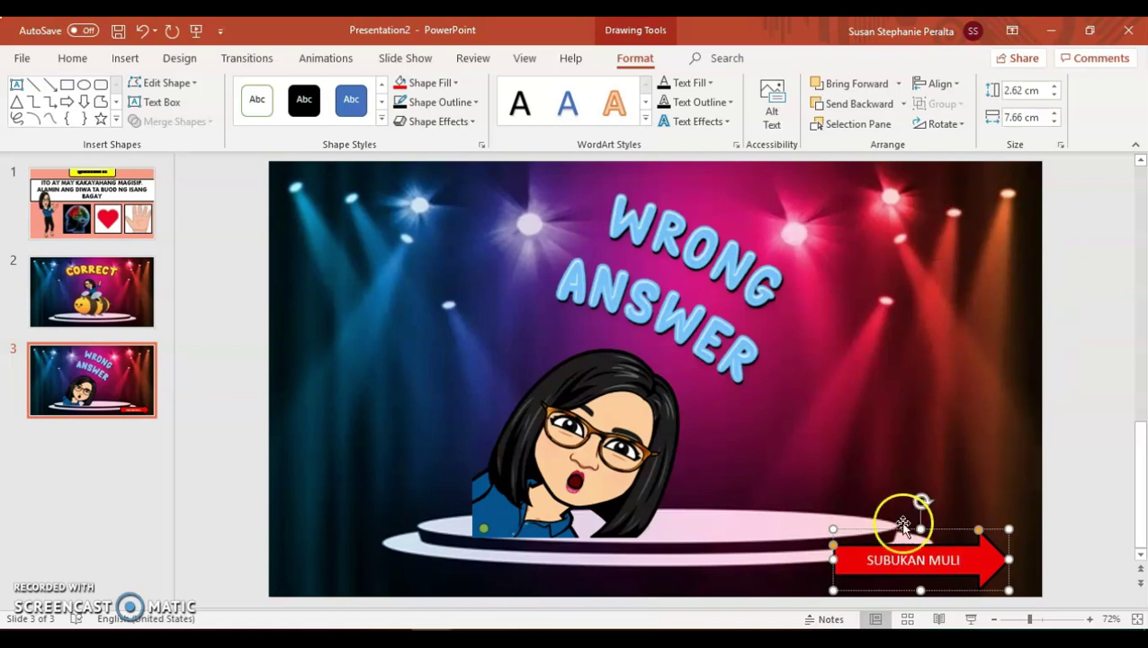
left_click_drag(961, 559, 878, 559)
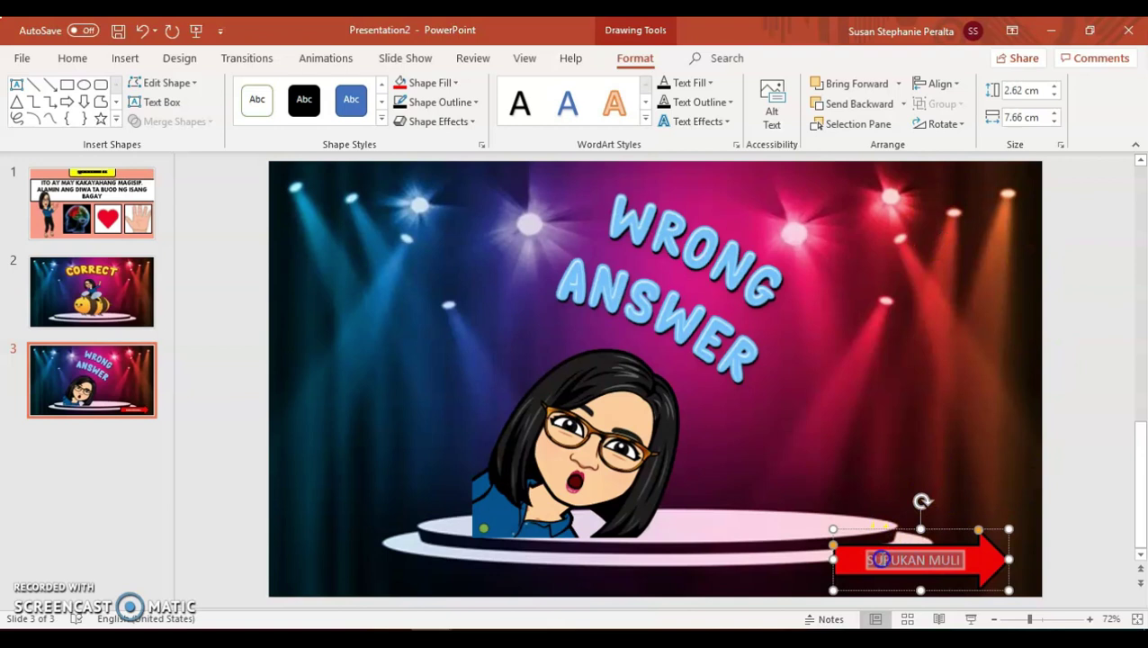
left_click(70, 57)
left_click(241, 116)
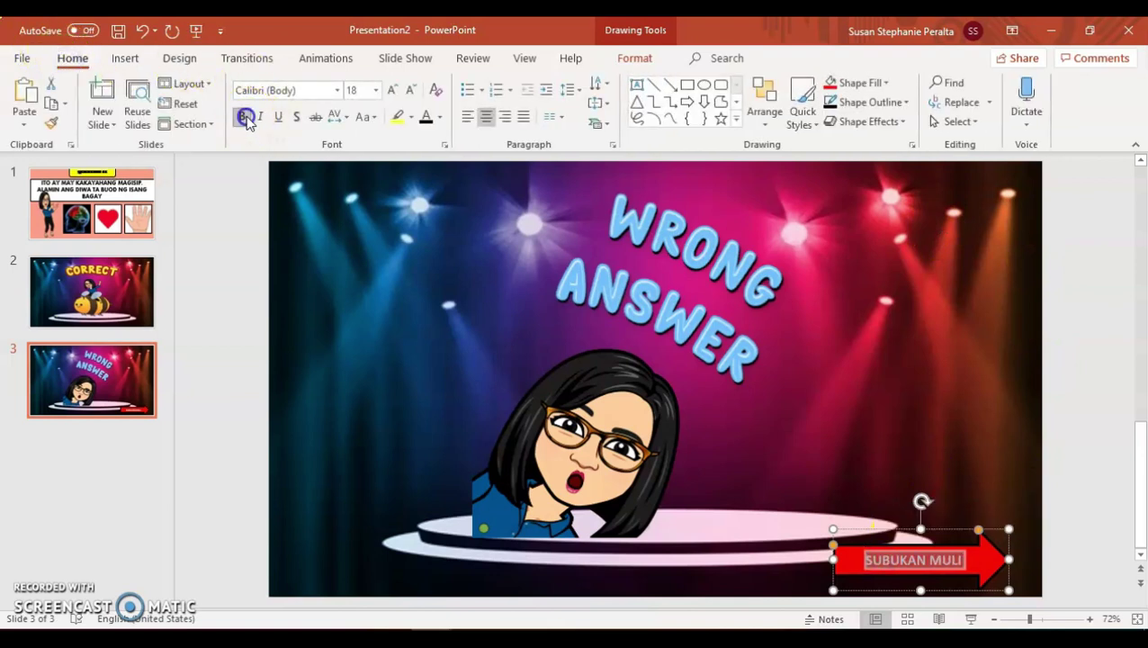
left_click(389, 91)
left_click(389, 91)
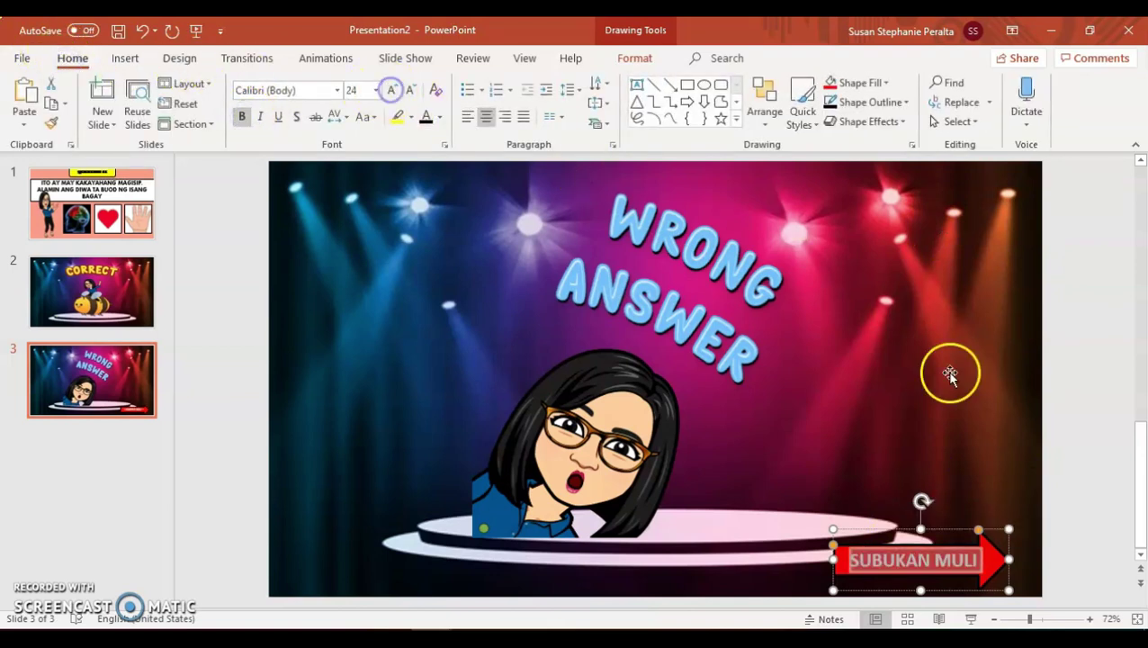
Make the red arrow slightly taller and go to question slide 1.
left_click(953, 526)
left_click(954, 526)
left_click_drag(922, 526, 922, 515)
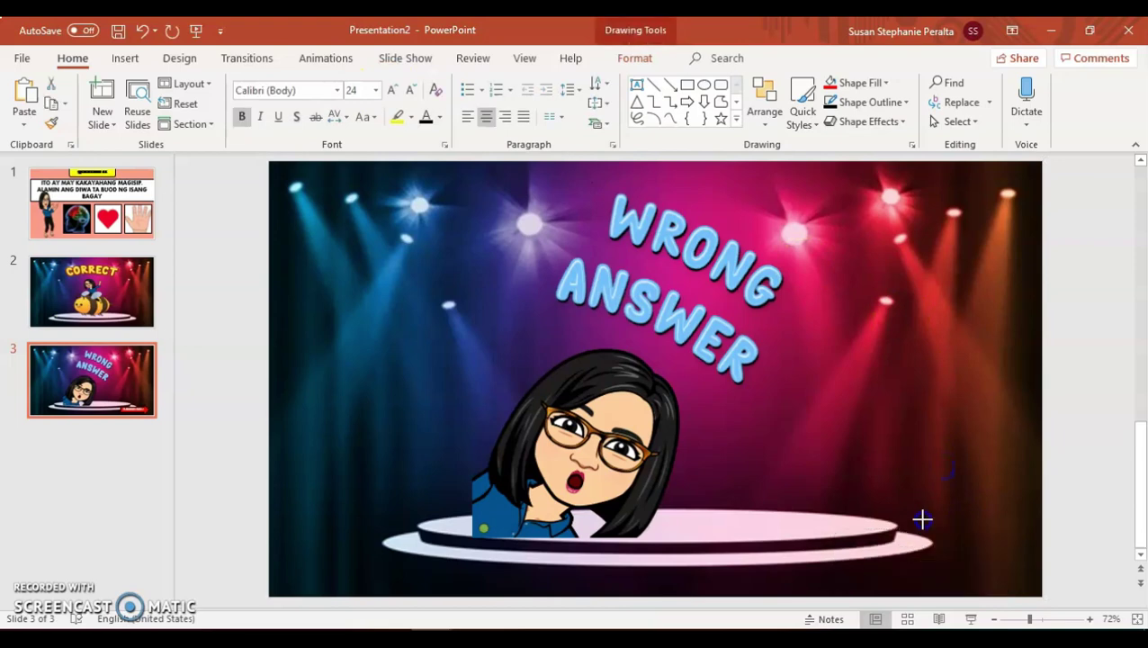
left_click(976, 441)
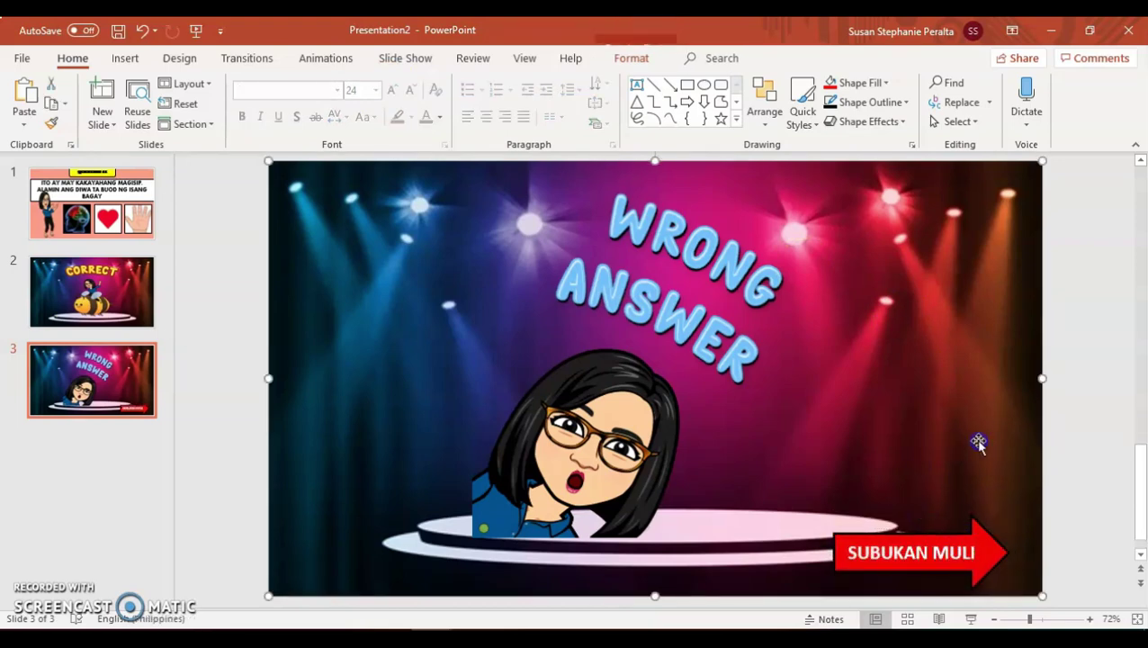
left_click(128, 210)
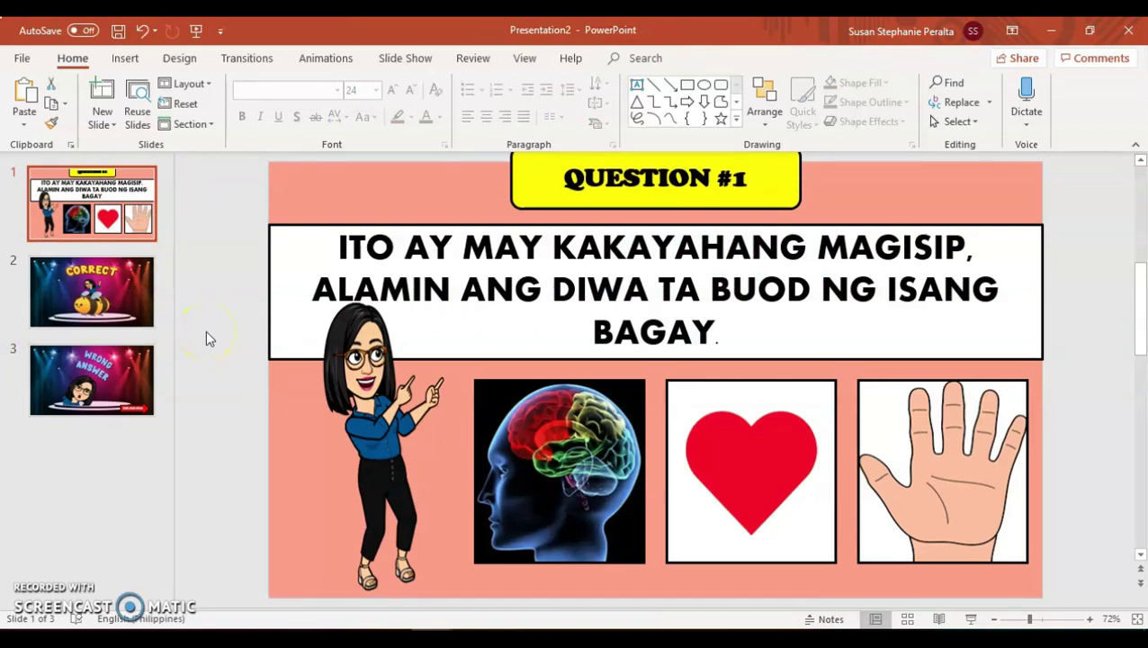
Select the brain answer picture on slide 1 and show the Insert tab commands.
left_click(55, 209)
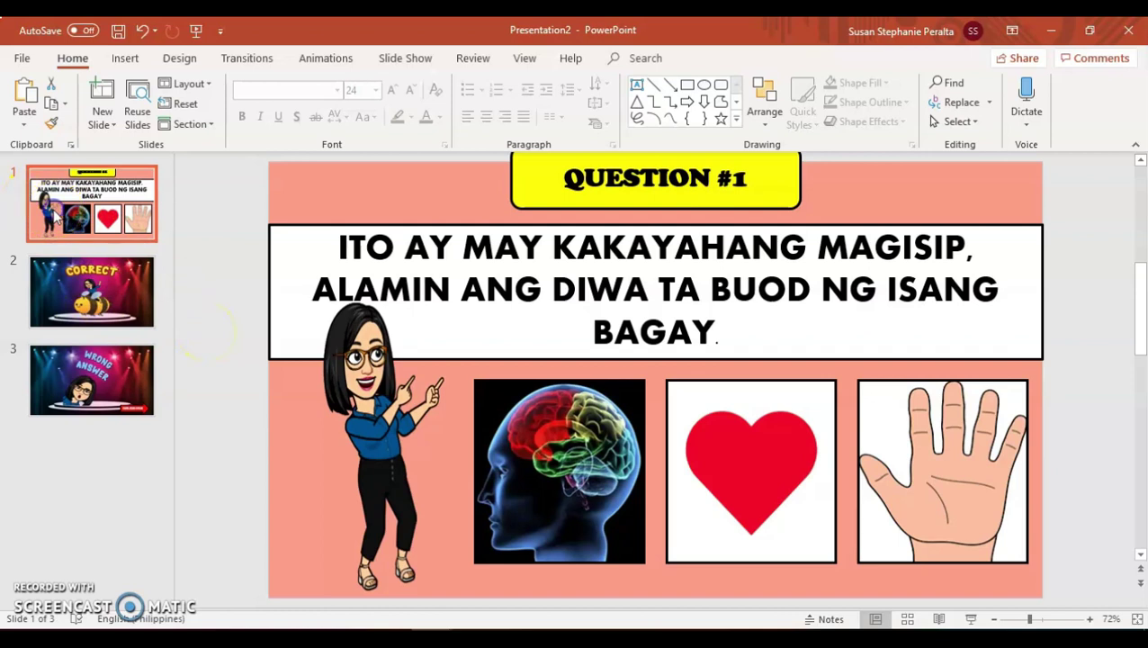
left_click(407, 209)
left_click(102, 221)
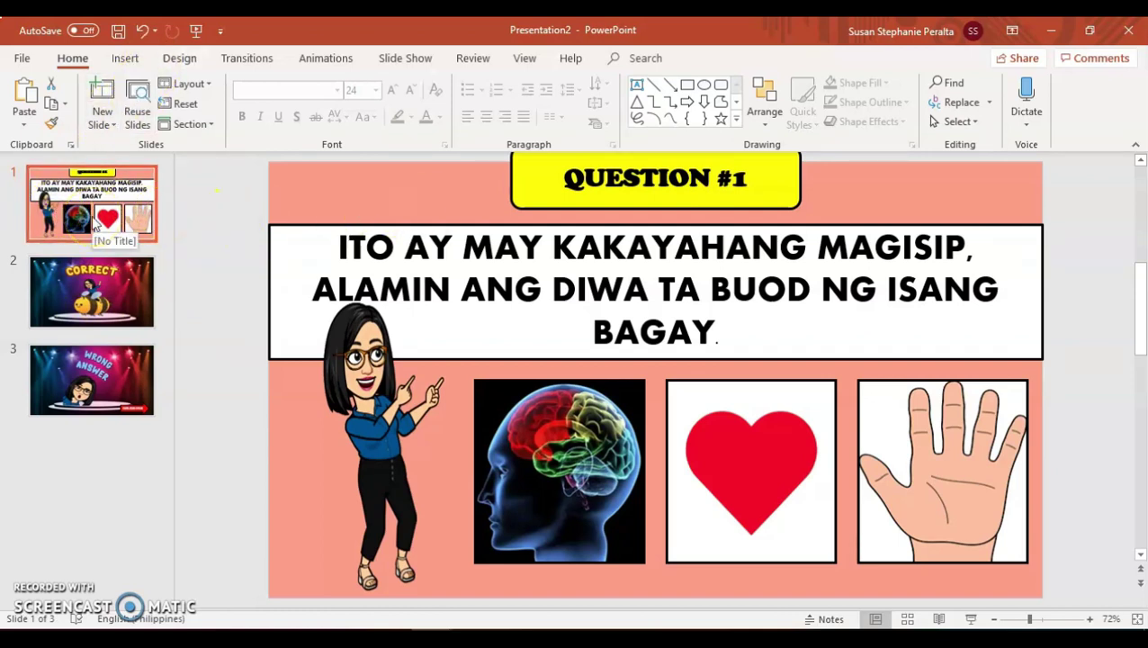
left_click(609, 438)
left_click(757, 435)
left_click(953, 434)
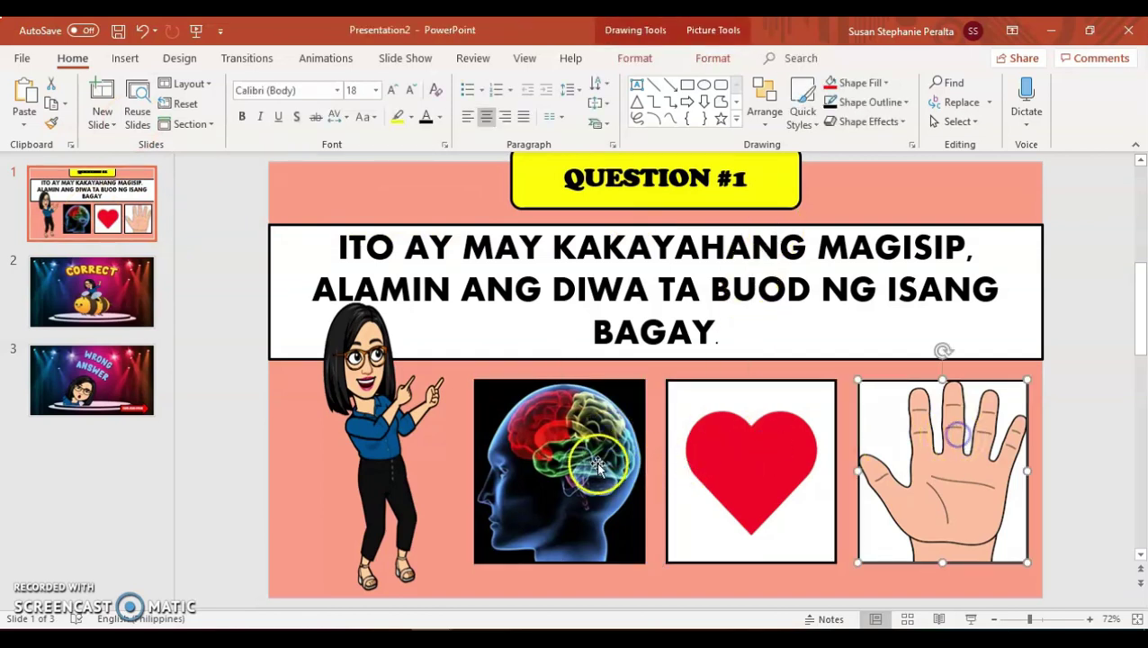
left_click(597, 464)
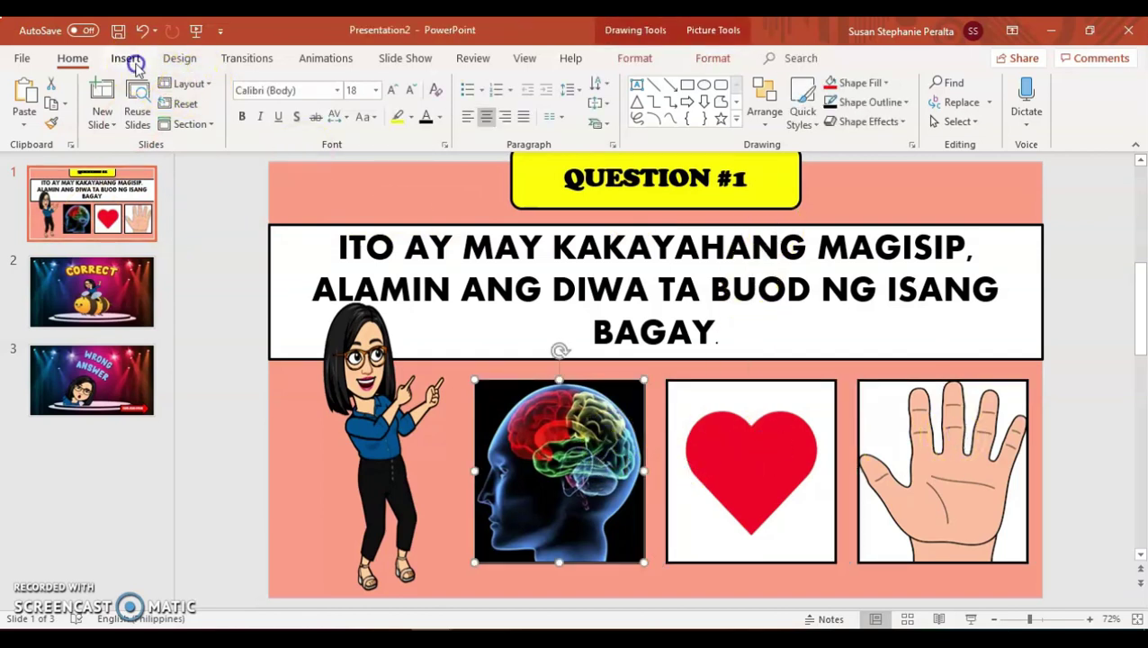
left_click(131, 61)
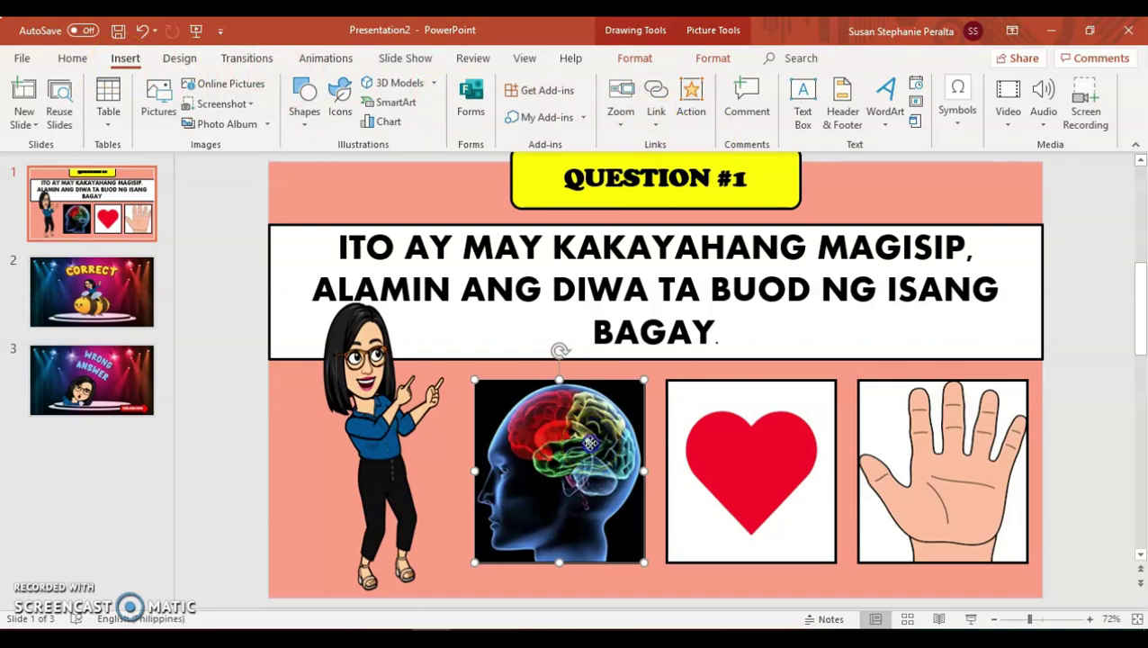
Give the brain picture a click action: hyperlink to Next Slide and play the Applause sound.
left_click(688, 113)
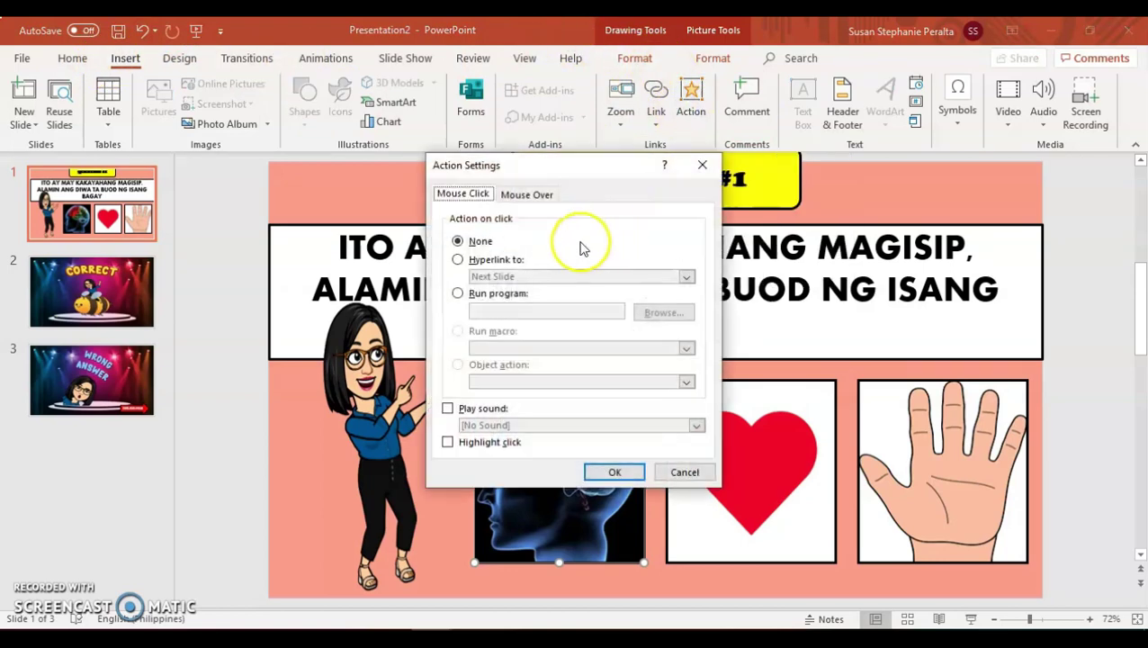
left_click(462, 259)
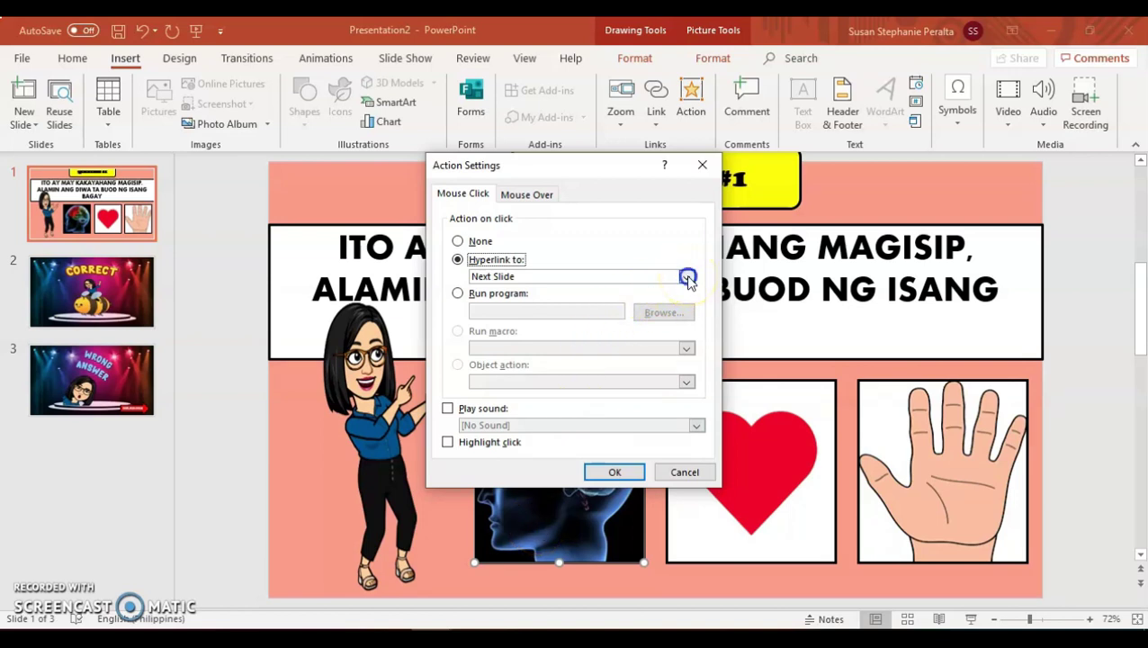
left_click(687, 279)
left_click(620, 295)
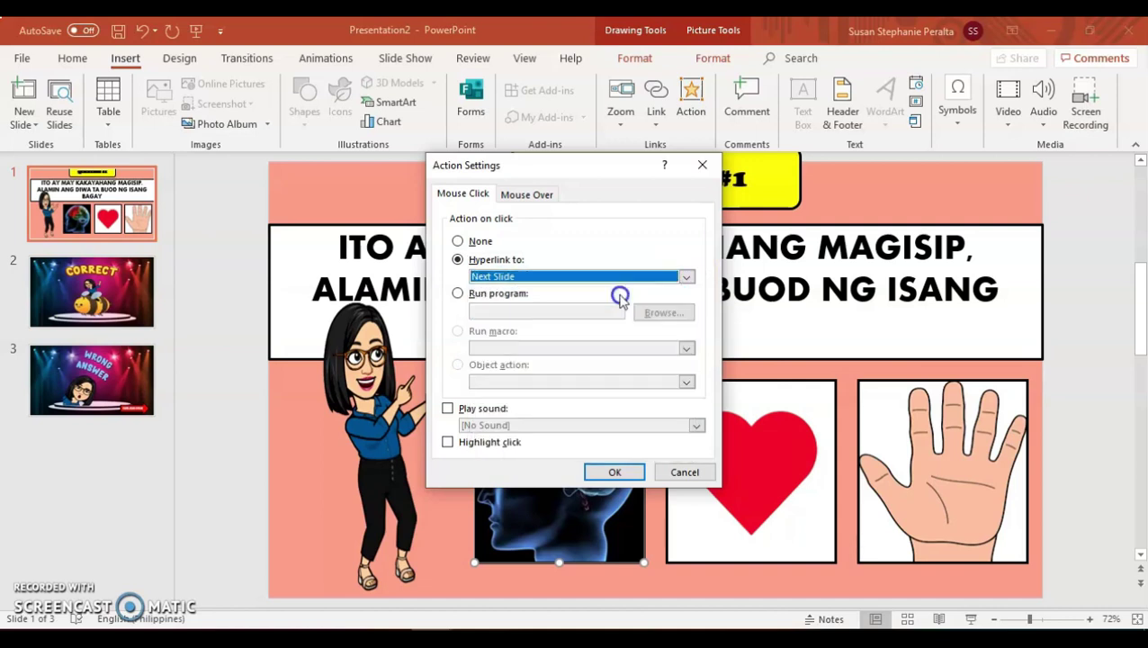
left_click(447, 408)
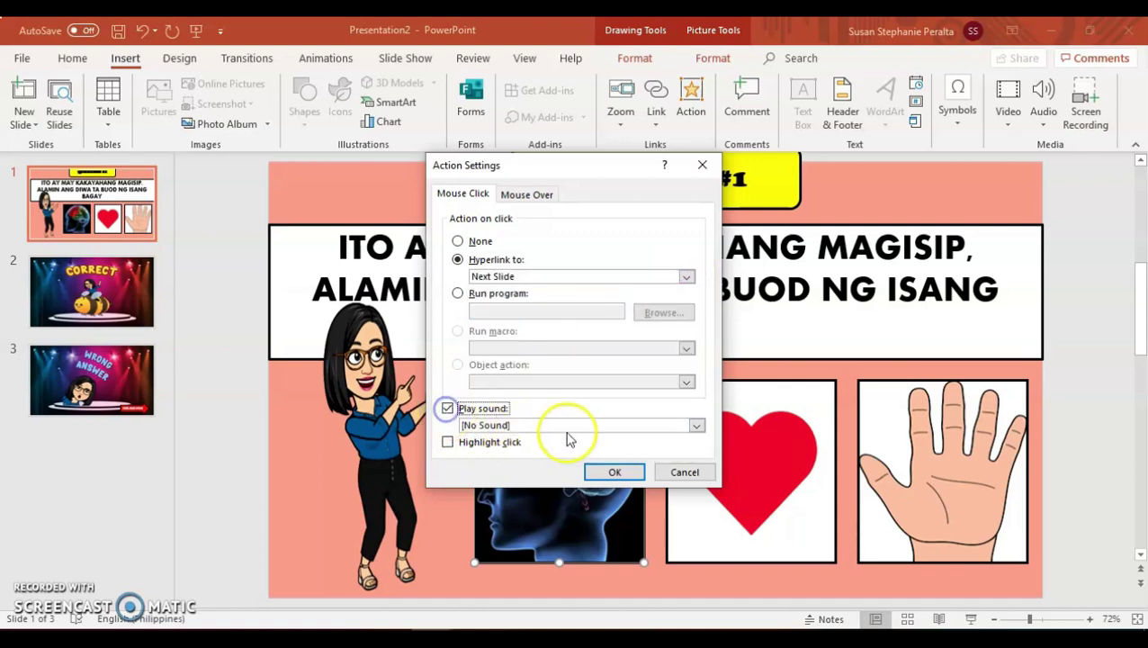
left_click(698, 425)
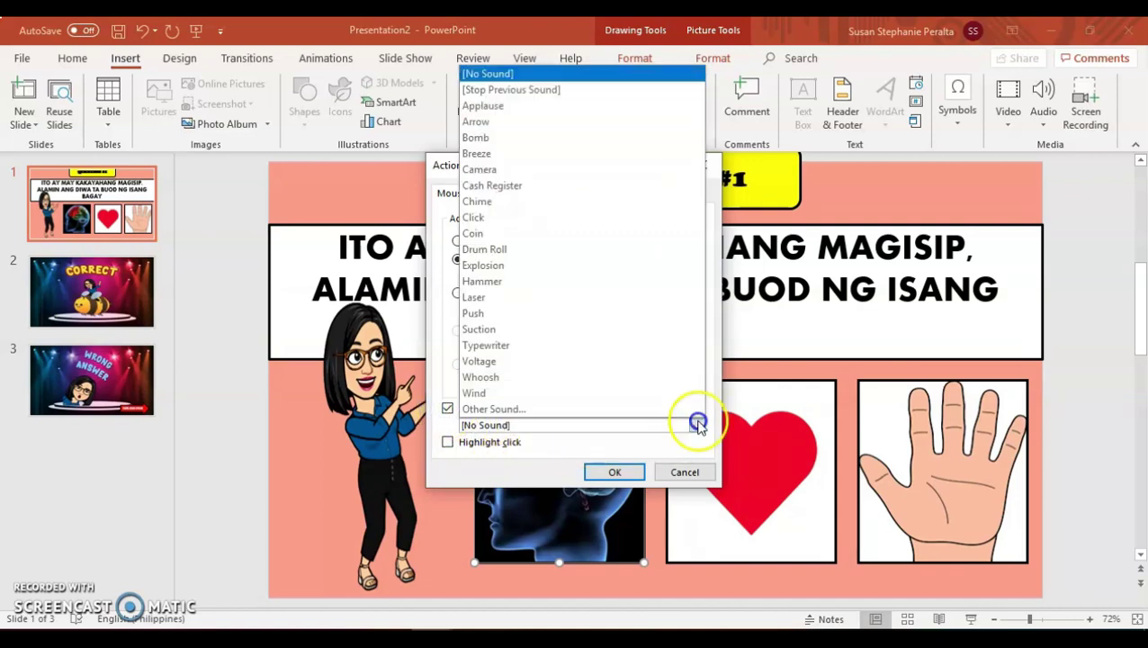
left_click(519, 107)
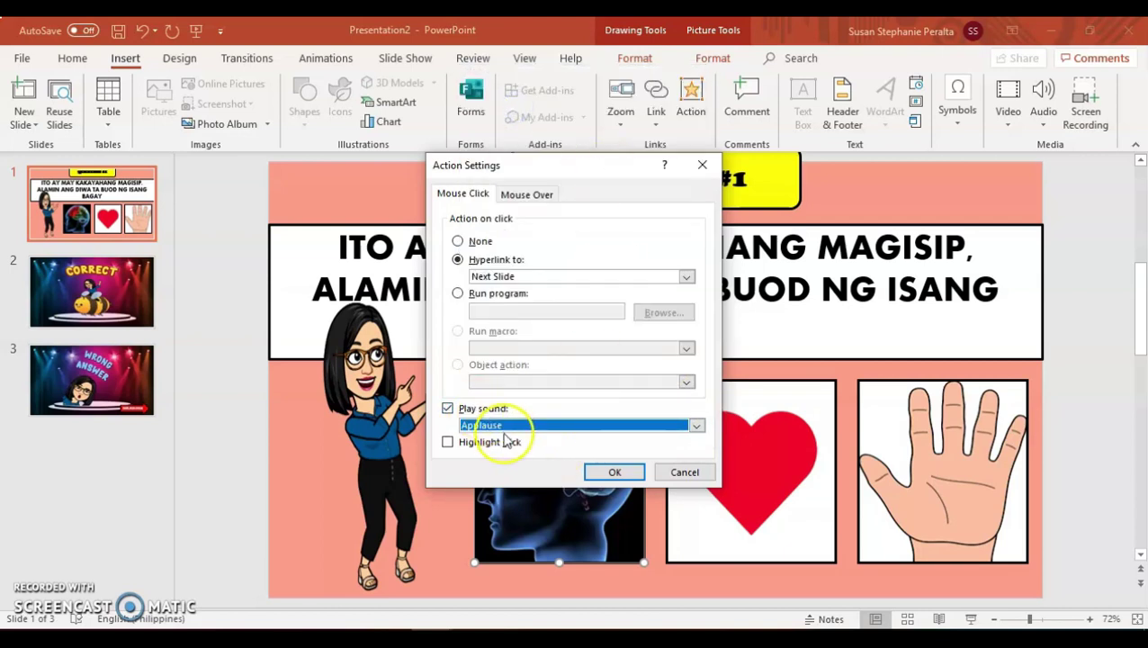
left_click(697, 425)
left_click(547, 106)
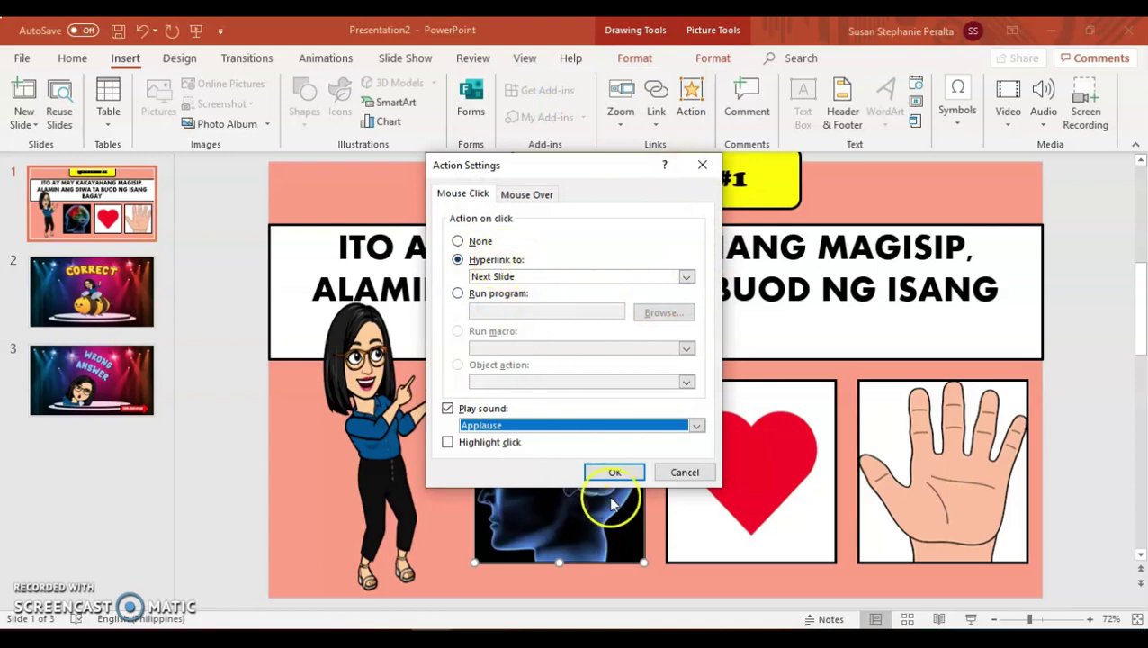
left_click(615, 472)
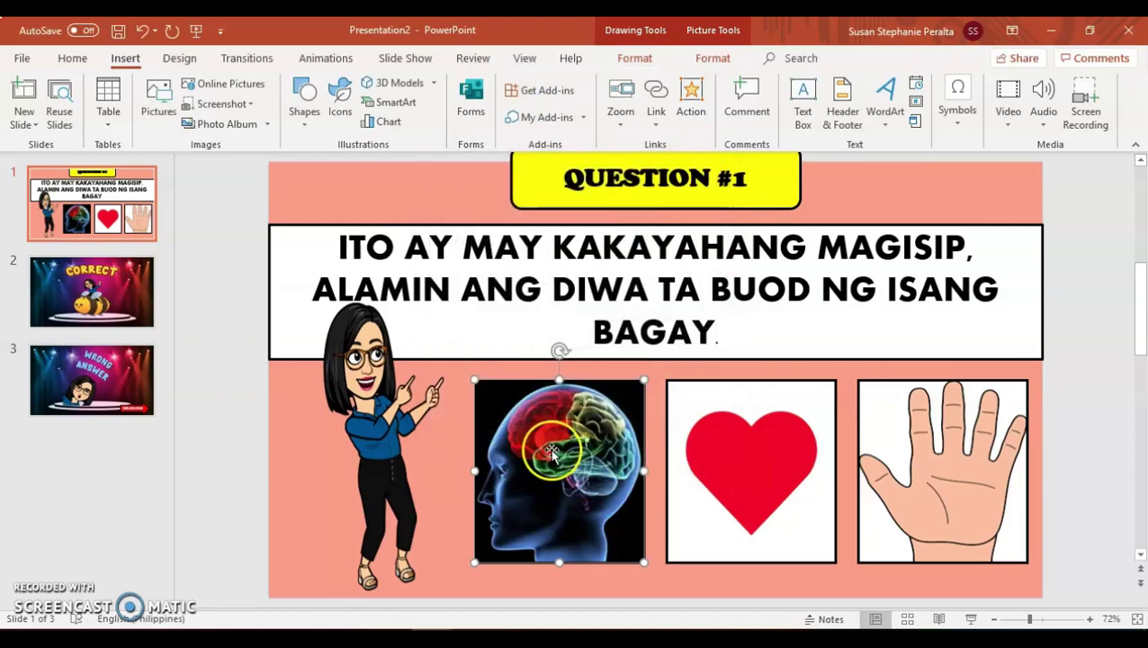
Re-check the brain picture's action settings, keeping Next Slide and the Applause sound.
right_click(539, 417)
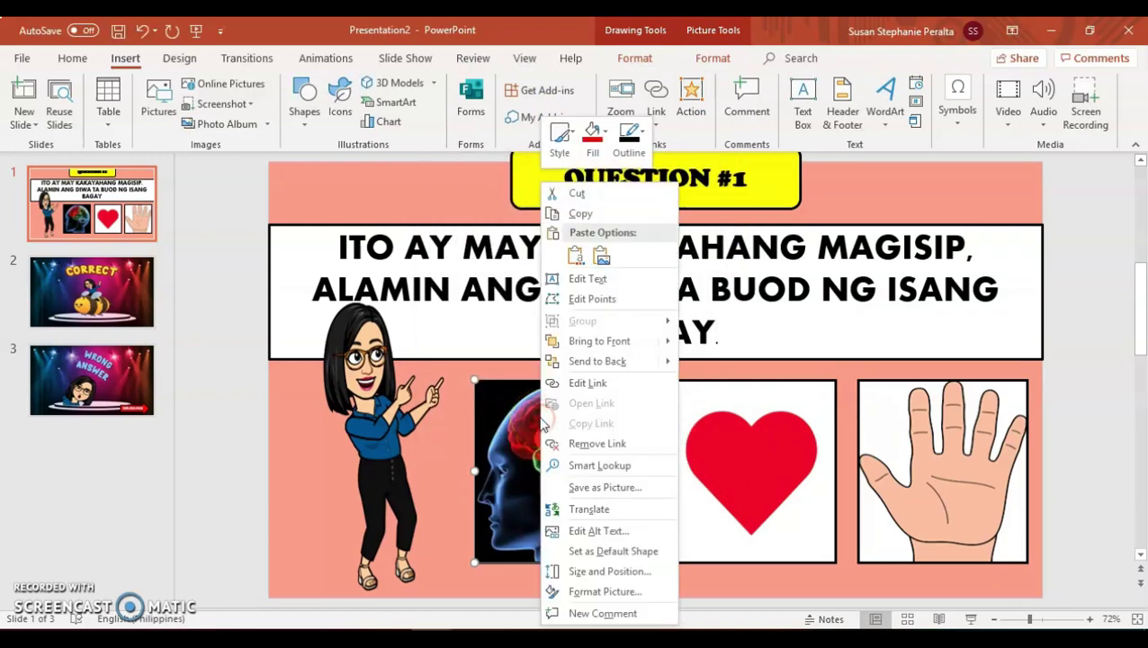
key("Escape")
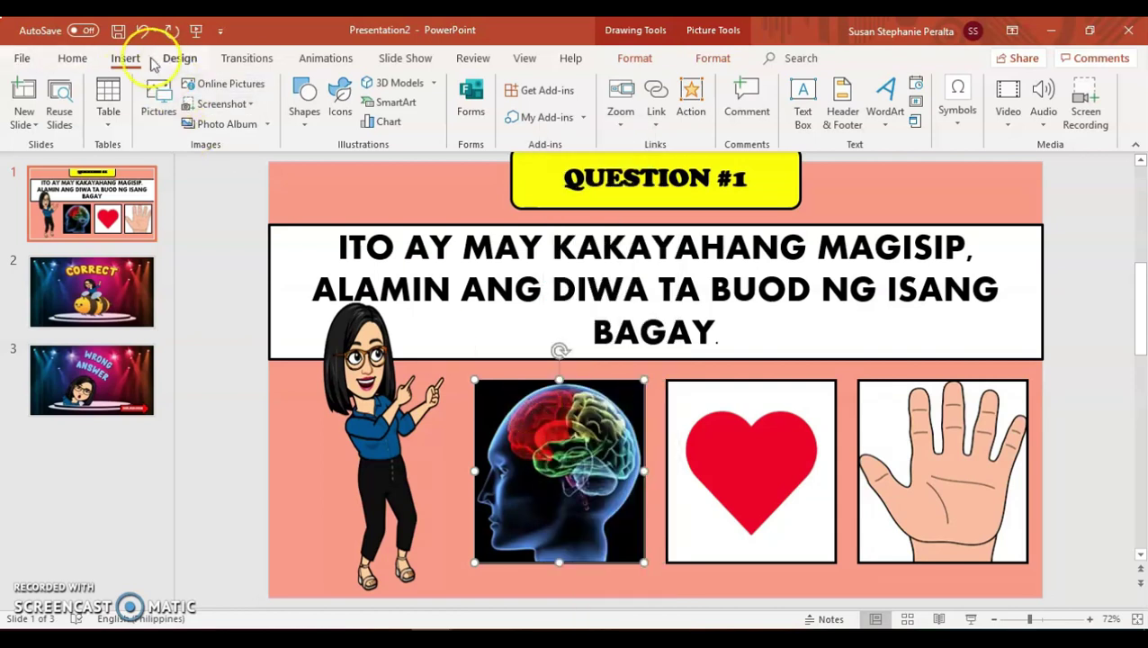
left_click(698, 94)
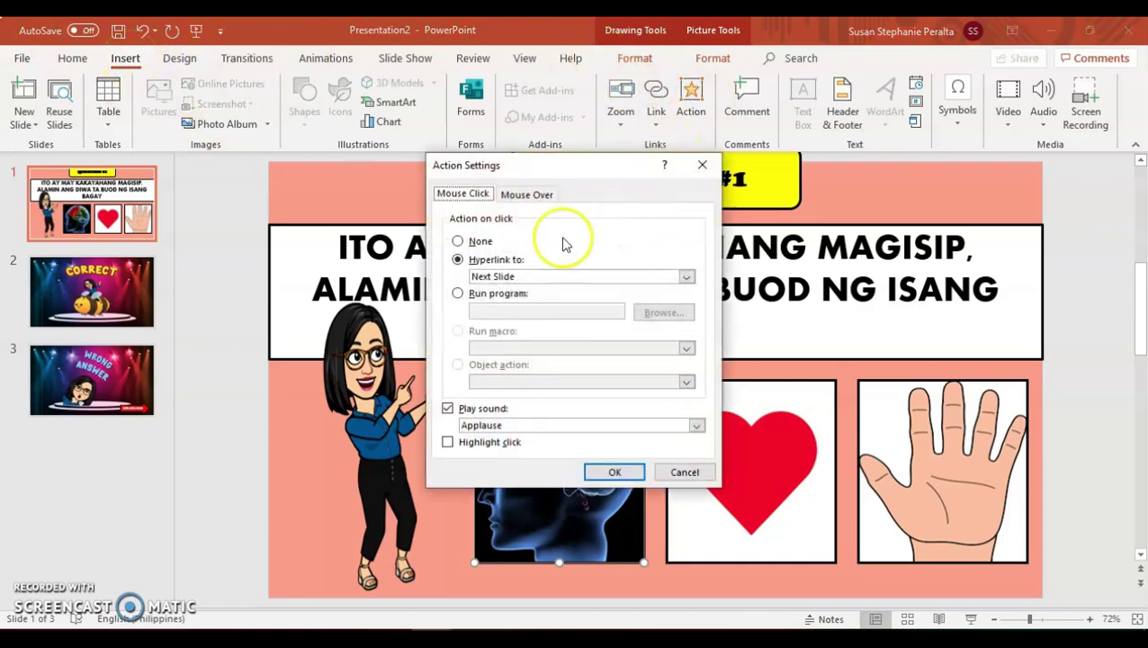
left_click(457, 261)
left_click(553, 277)
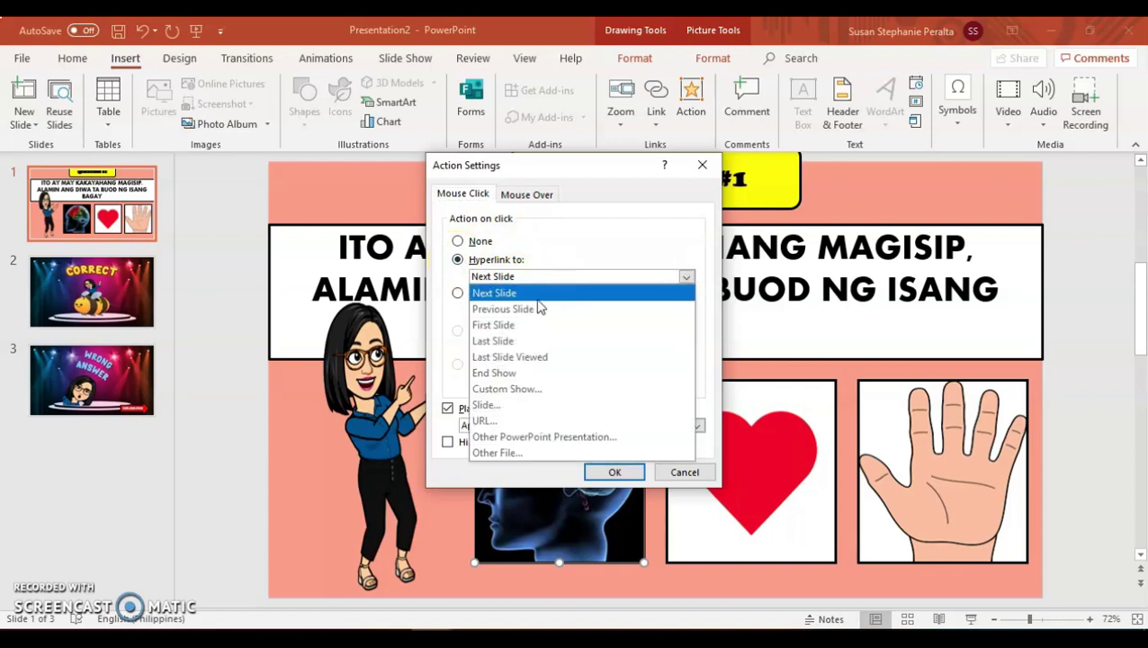
left_click(538, 297)
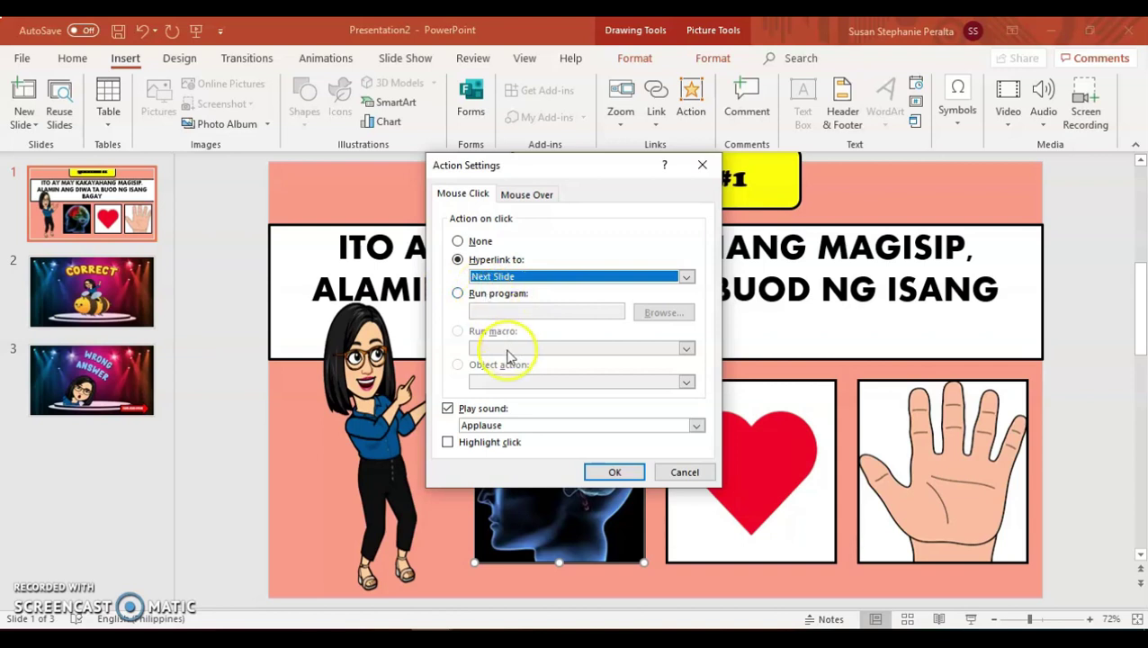
left_click(485, 426)
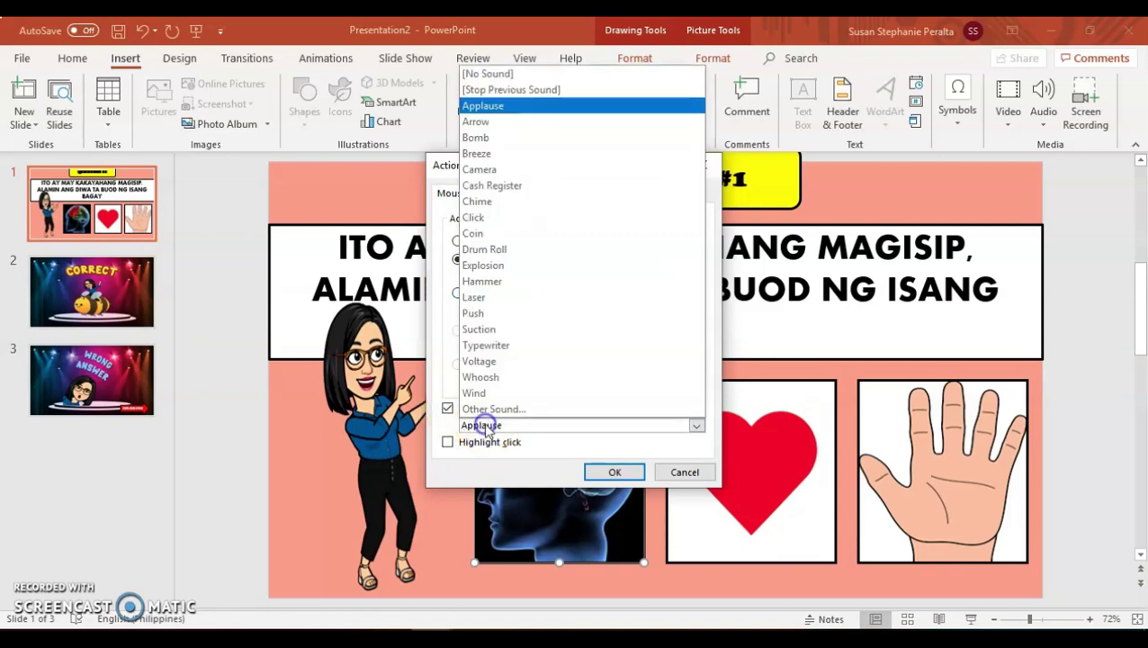
left_click(504, 107)
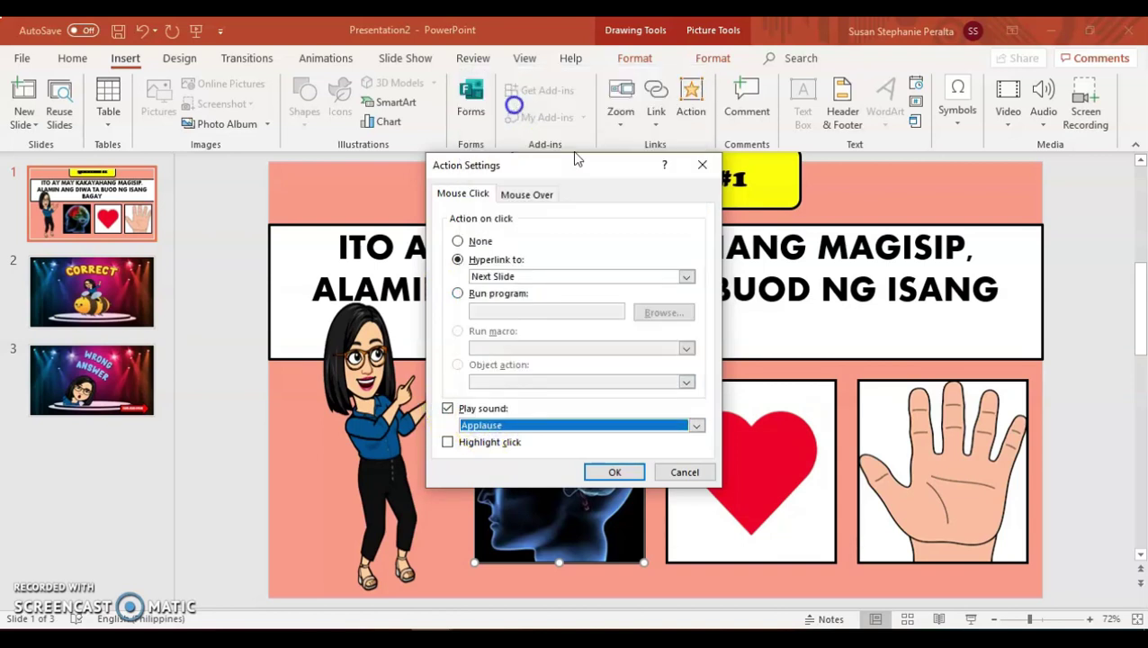
left_click(614, 474)
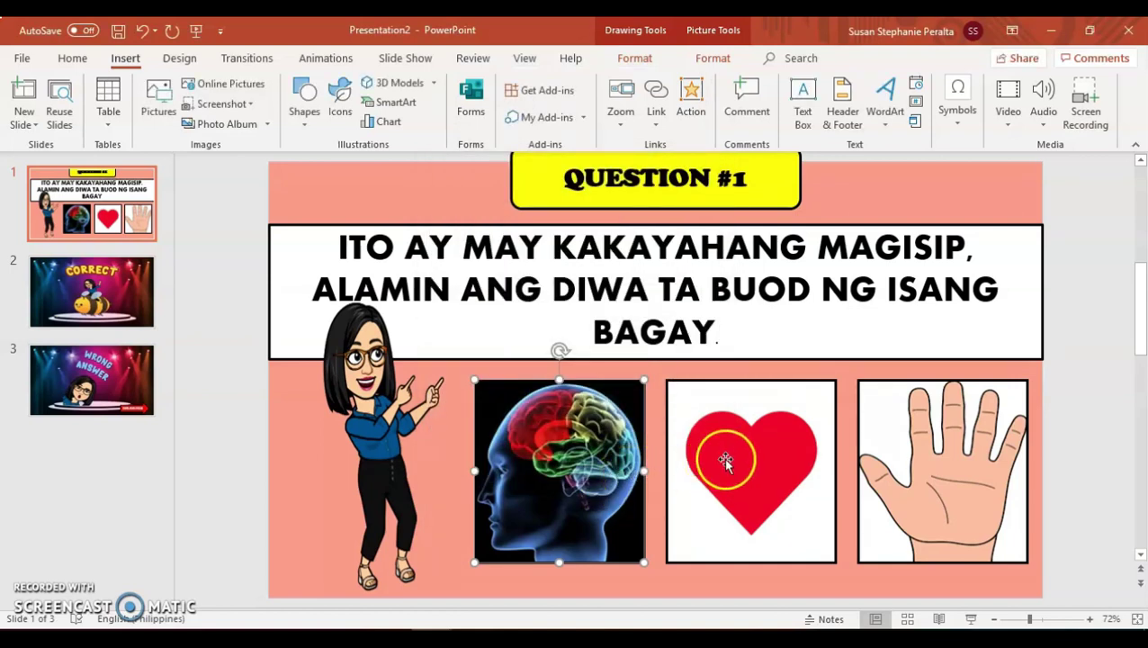
Link the heart picture to the Last Slide with the Applause sound on click.
left_click(783, 432)
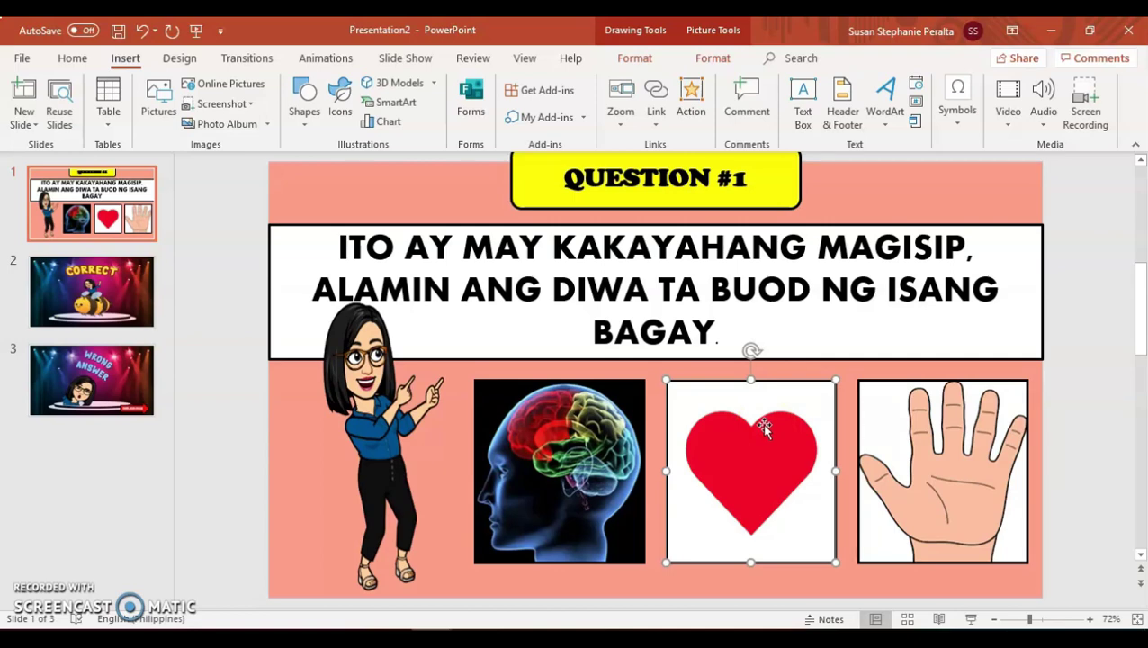
left_click(691, 99)
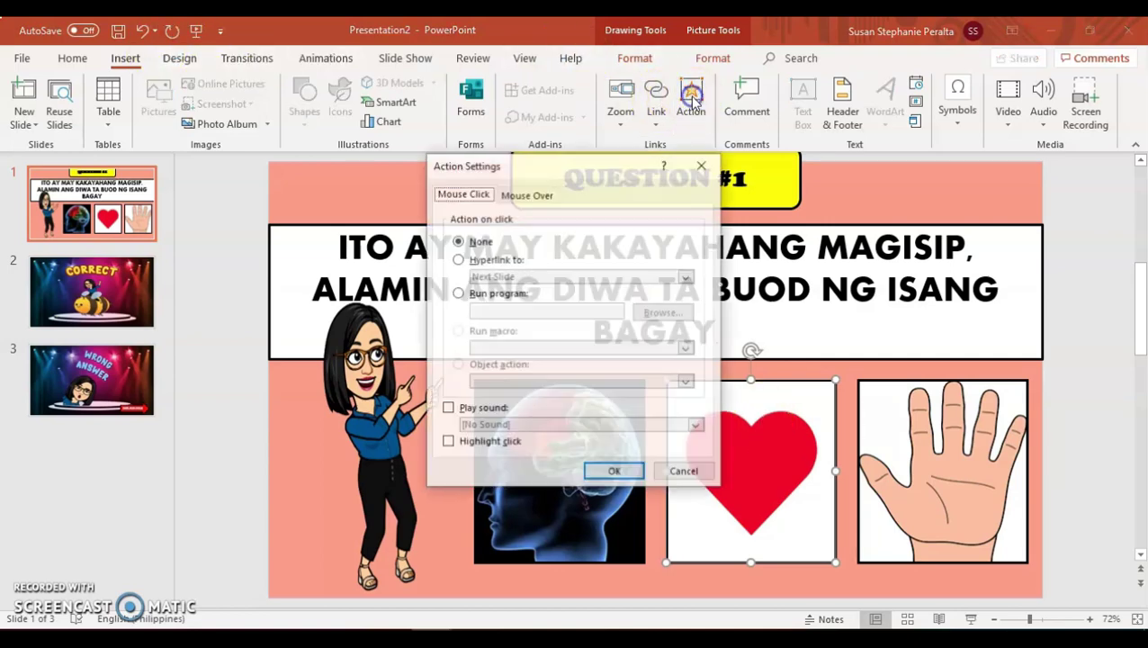
left_click(461, 259)
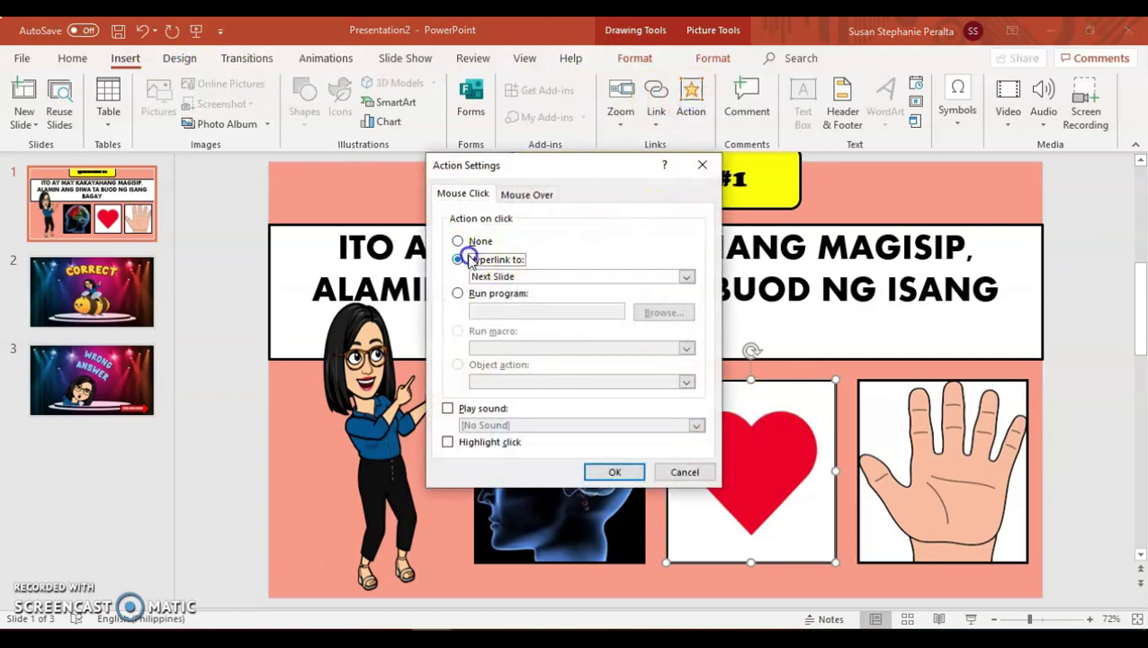
left_click(481, 277)
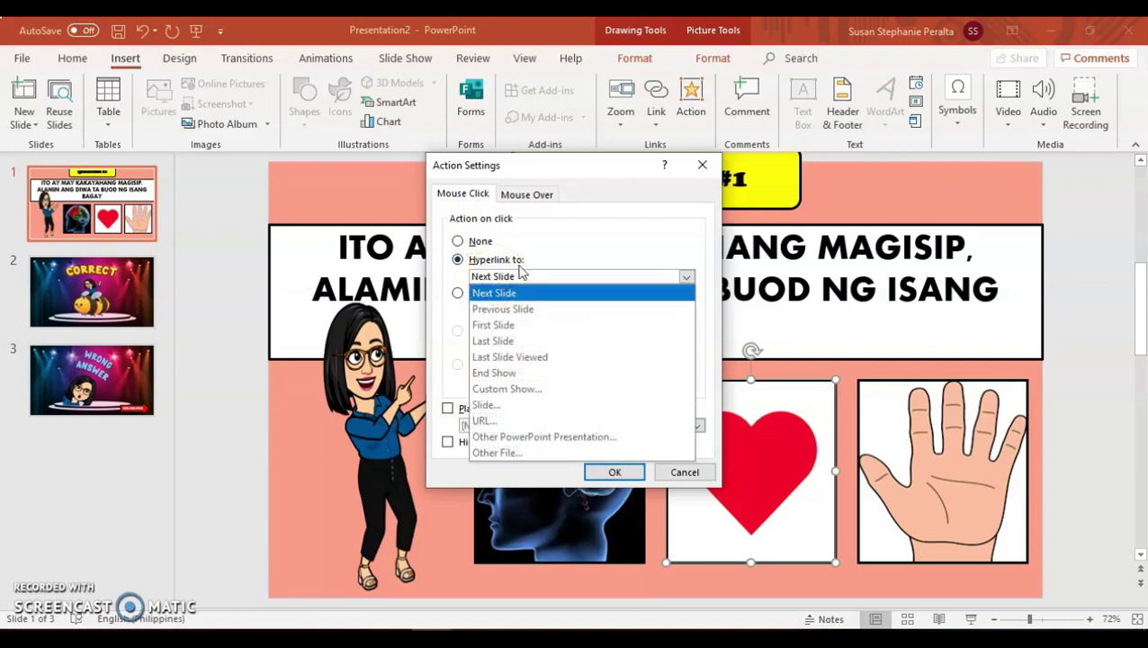
left_click(509, 346)
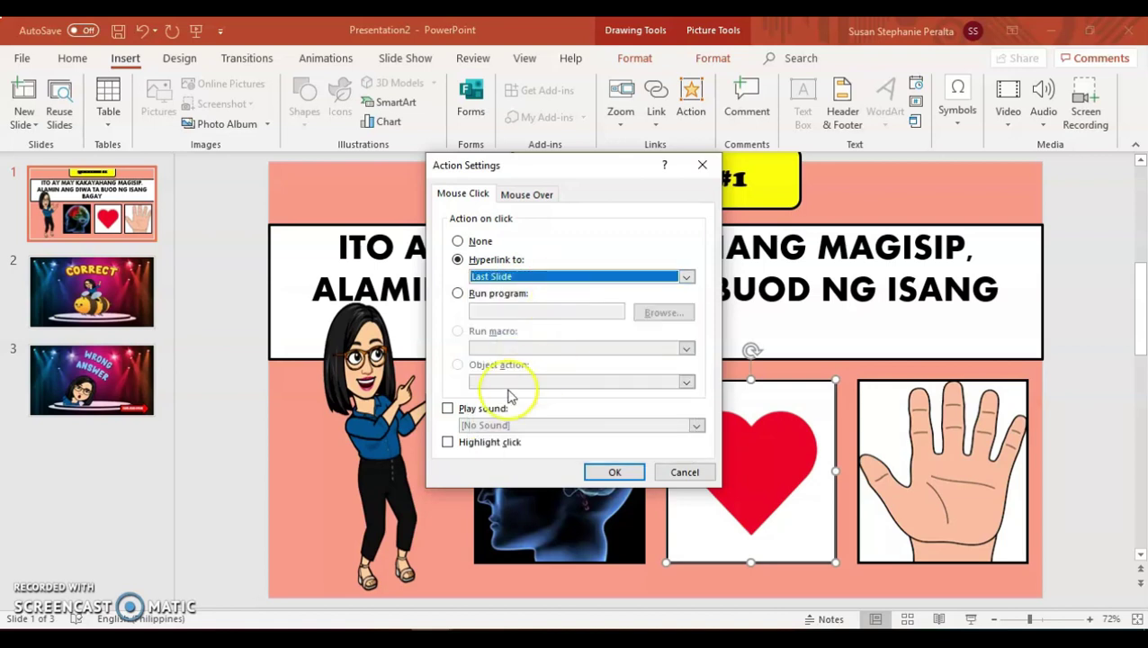
left_click(448, 409)
left_click(513, 425)
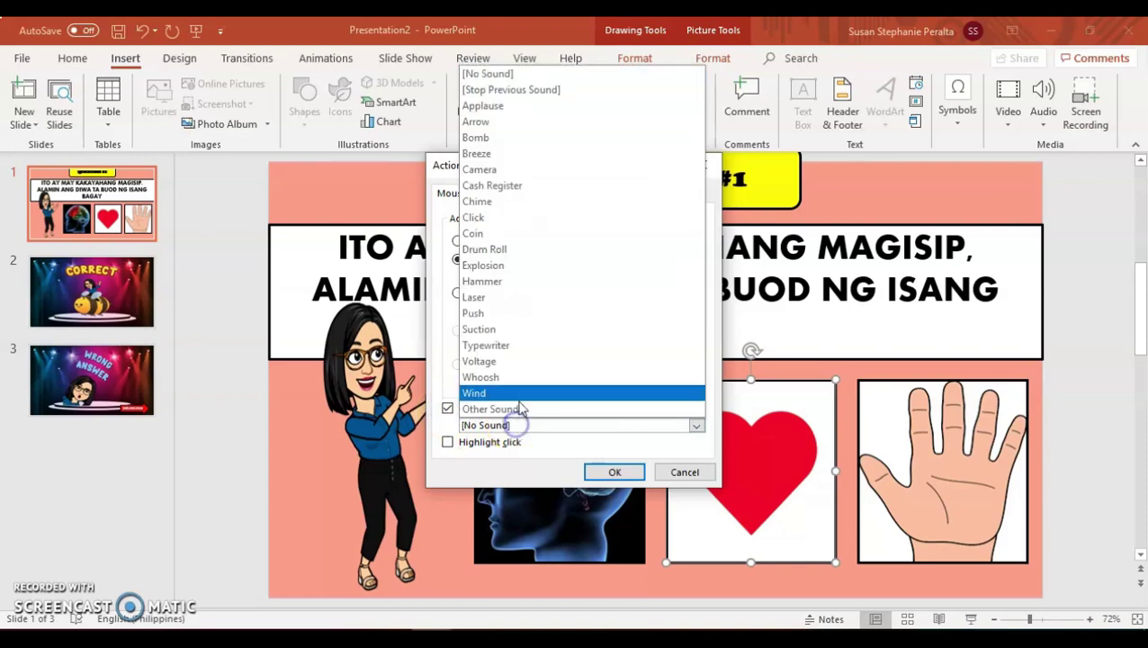
left_click(486, 125)
left_click(620, 472)
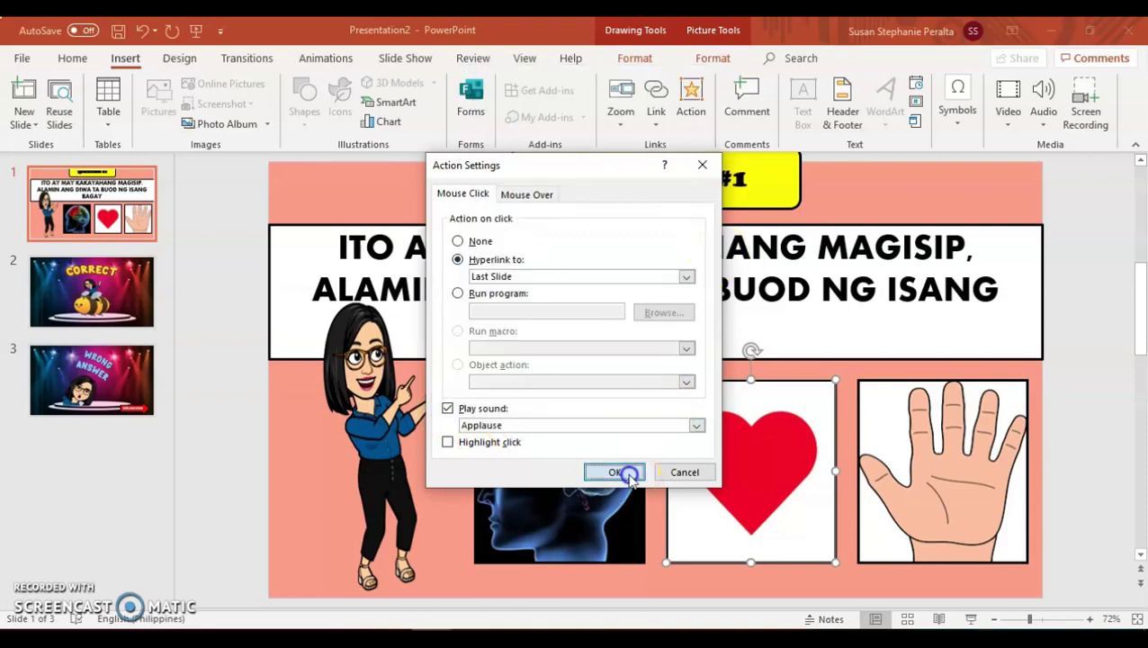
left_click(945, 409)
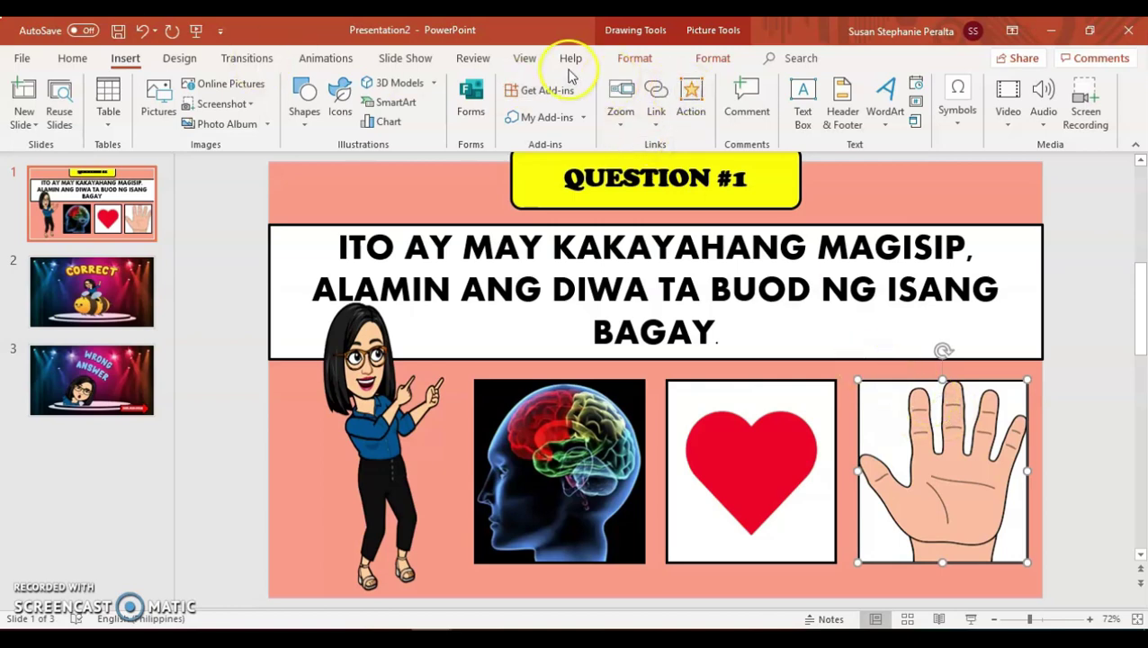
Link the hand picture to the Last Slide with the Voltage sound on click.
left_click(691, 101)
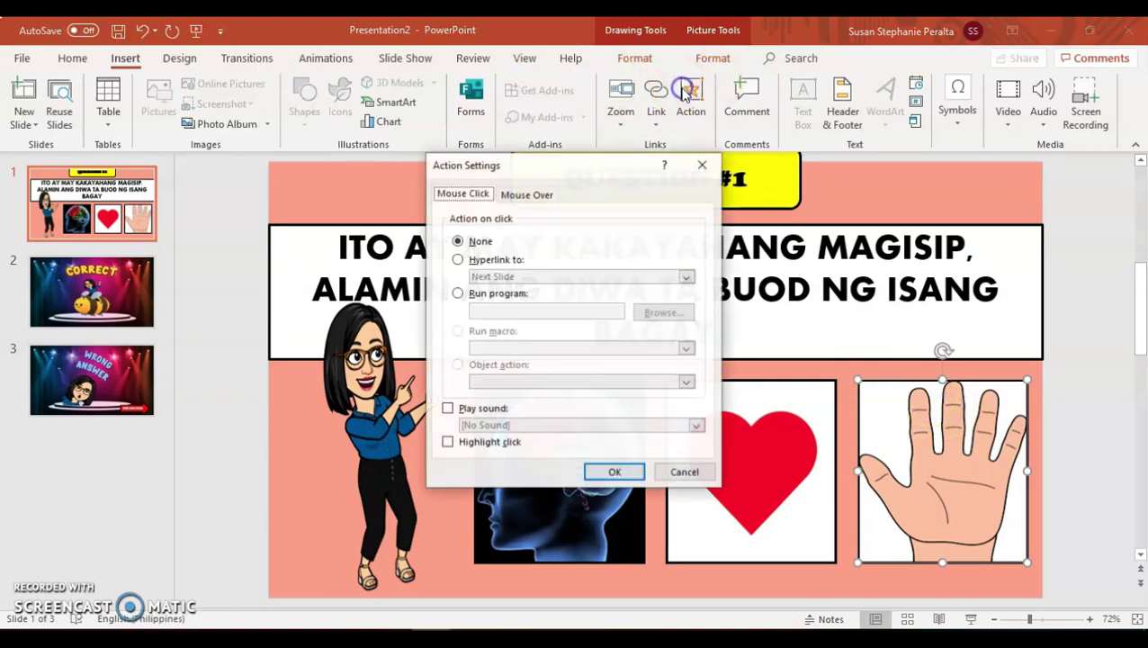
left_click(474, 261)
left_click(525, 275)
left_click(531, 344)
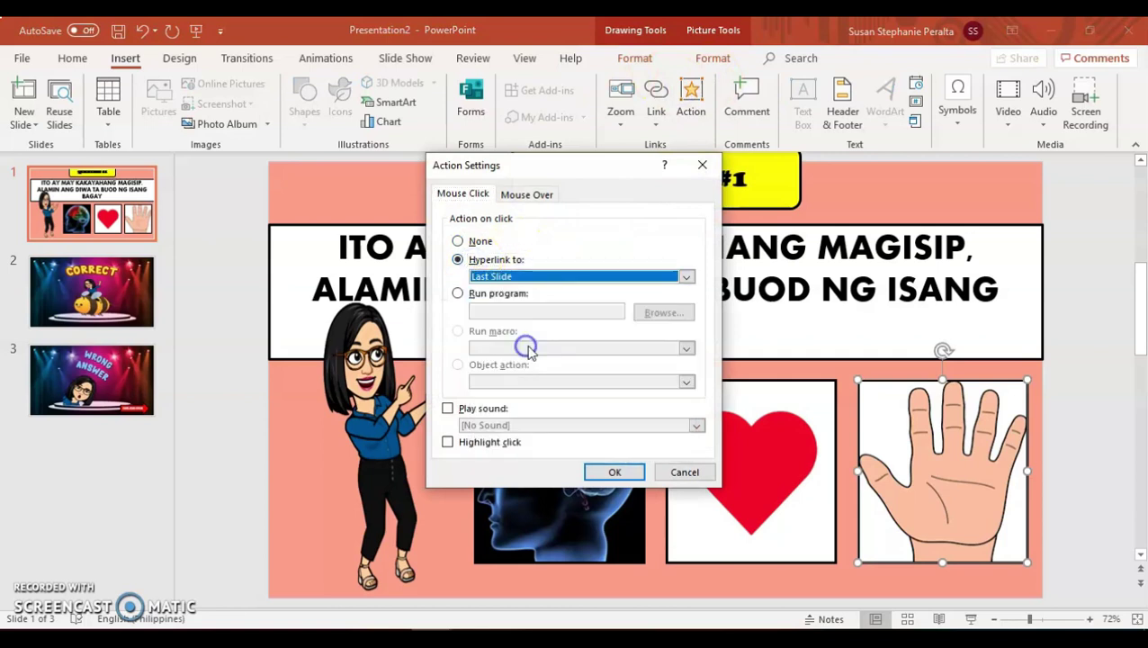
left_click(447, 408)
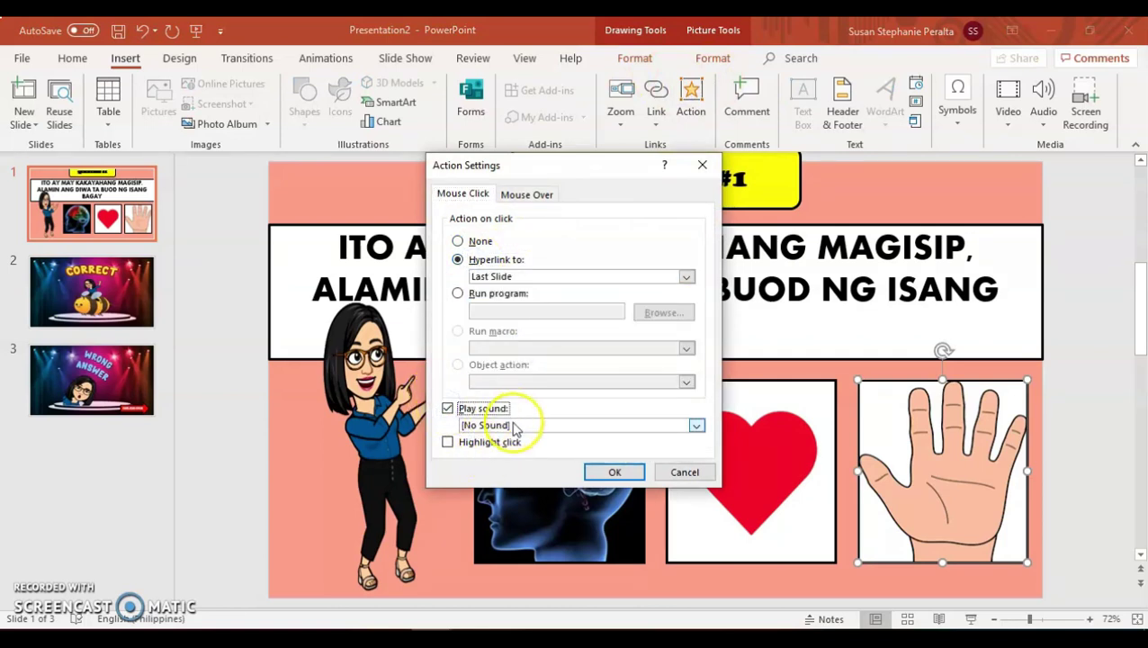
left_click(515, 427)
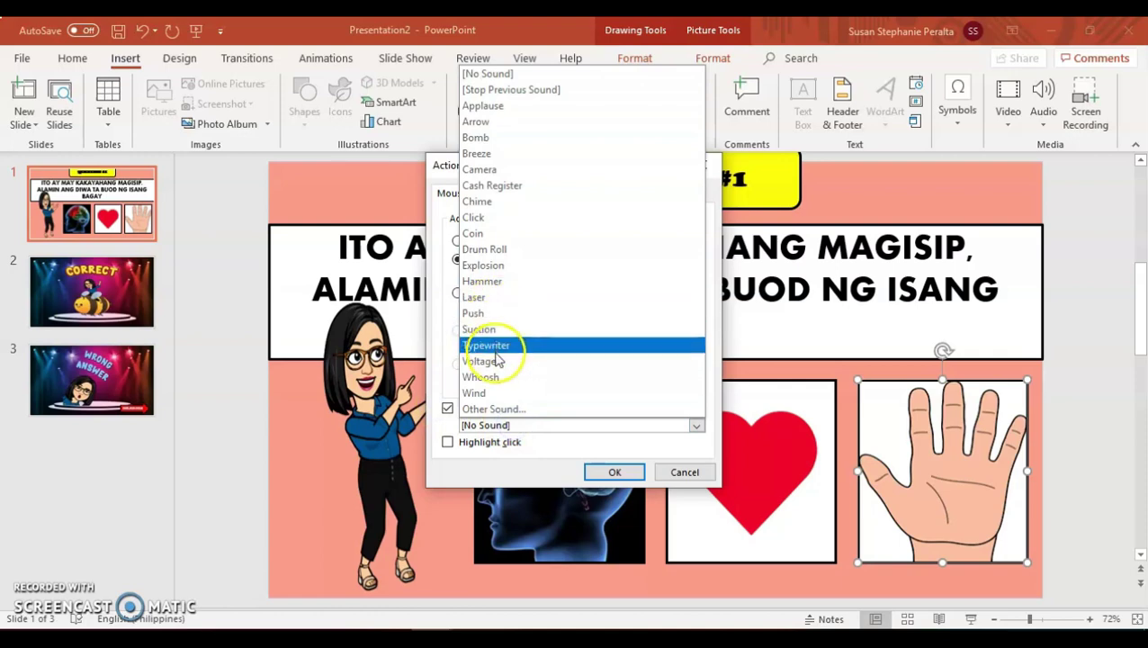
left_click(491, 360)
left_click(613, 471)
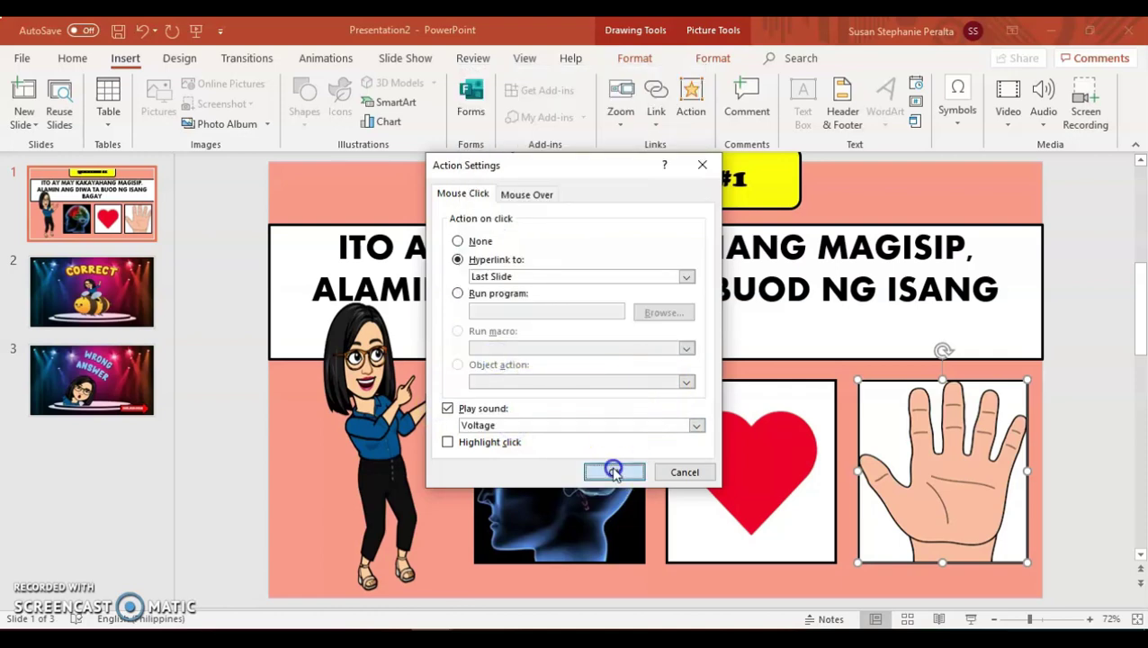
Change the heart picture's click sound from Applause to Voltage.
right_click(733, 429)
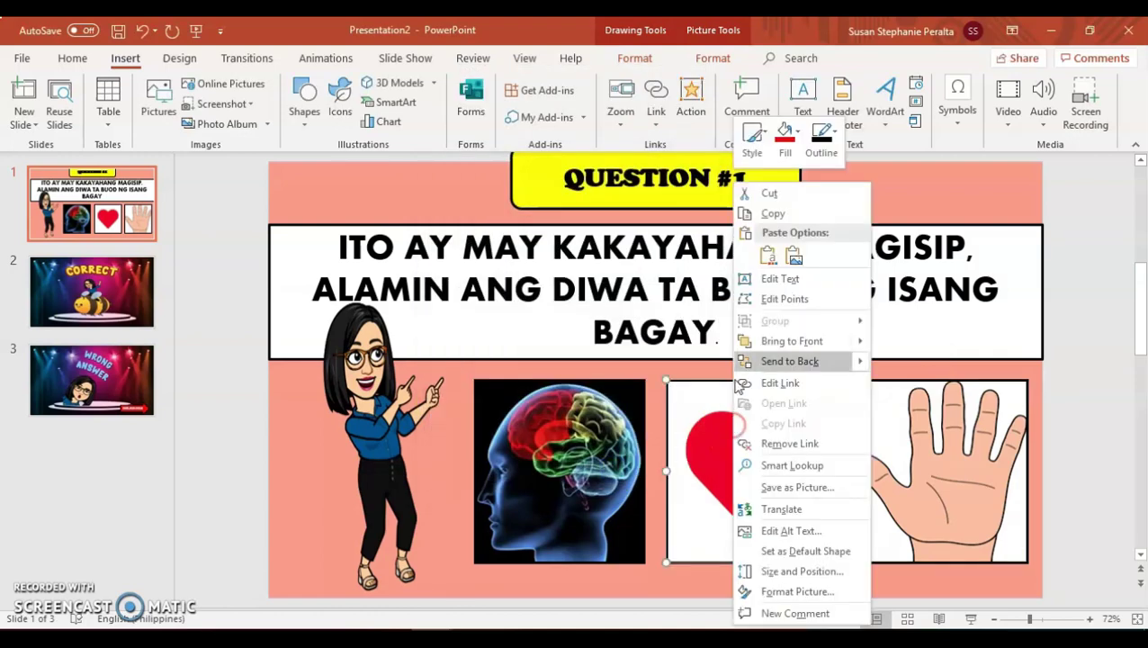
left_click(691, 99)
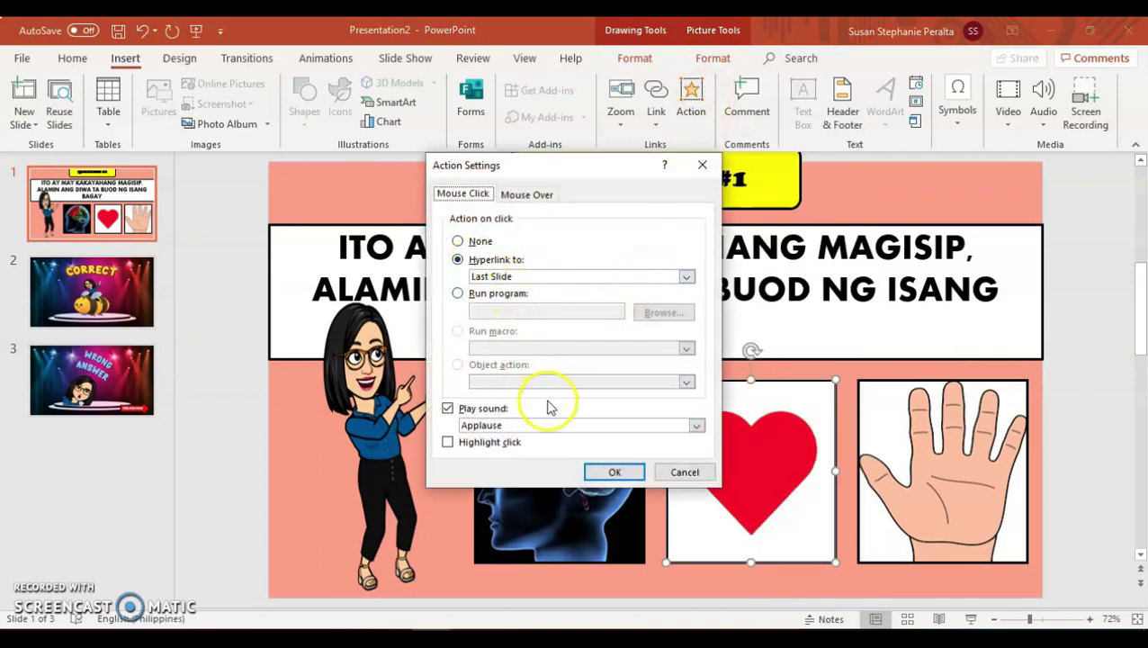
left_click(490, 426)
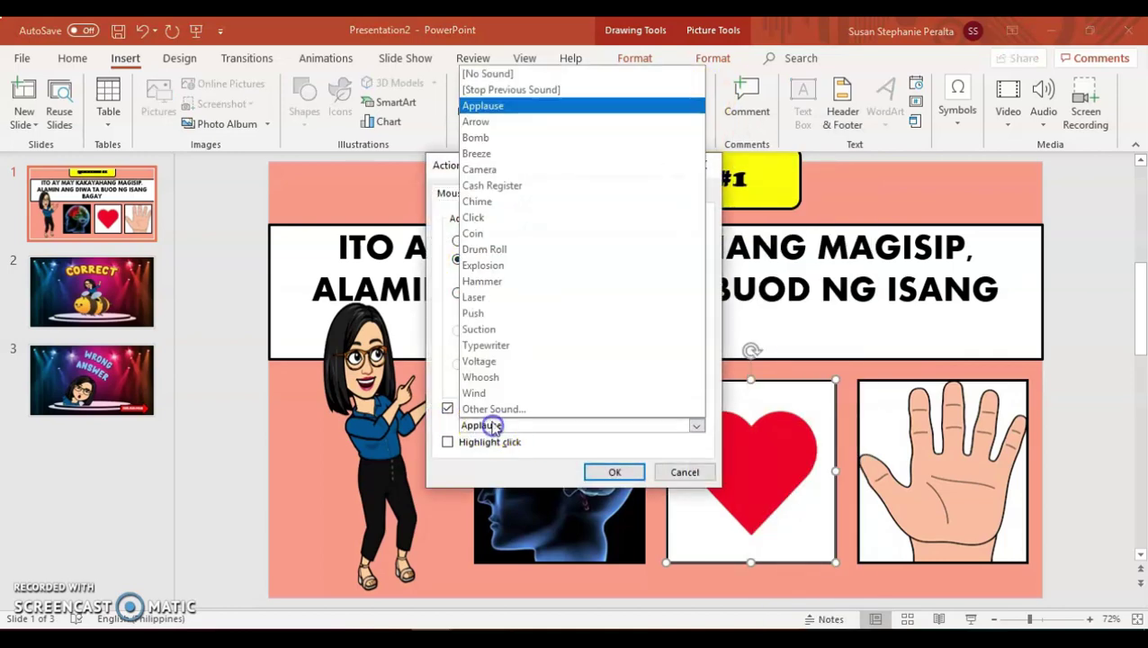
left_click(497, 364)
left_click(617, 471)
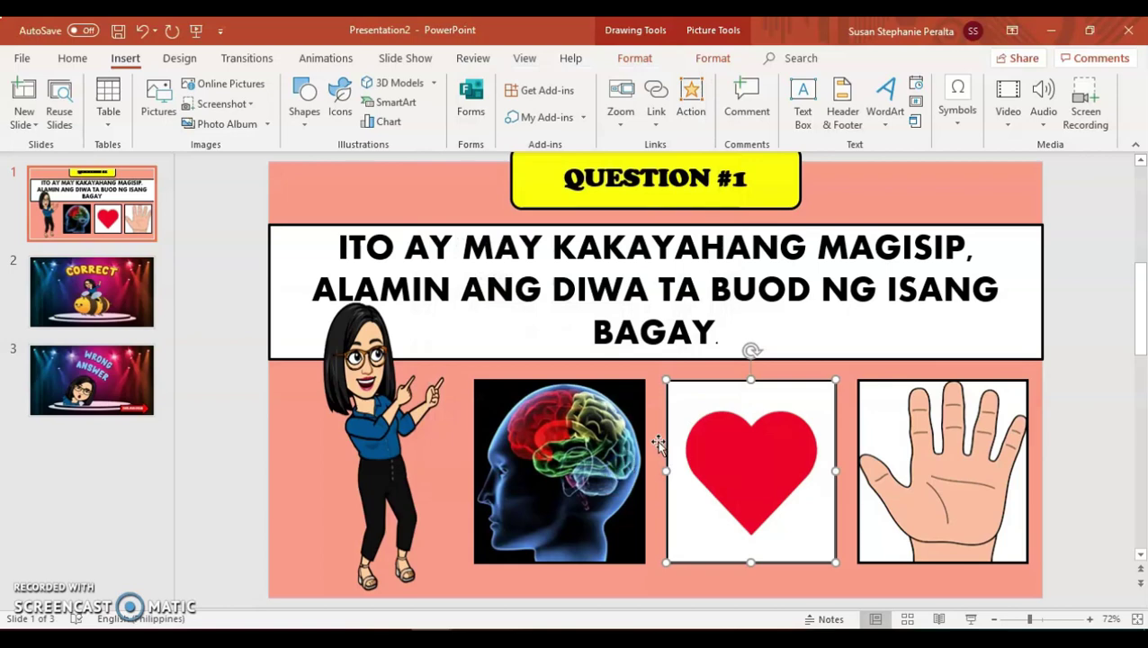
On the WRONG ANSWER slide, hyperlink the SUBUKAN MULI arrow to the First Slide.
left_click(138, 369)
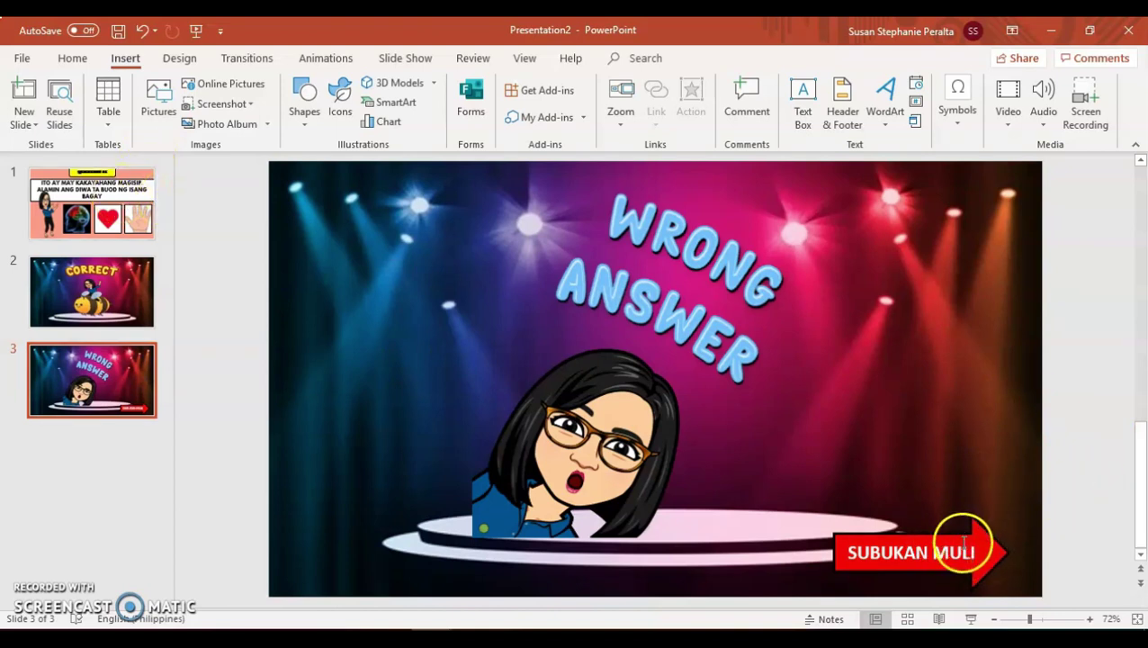
left_click(962, 543)
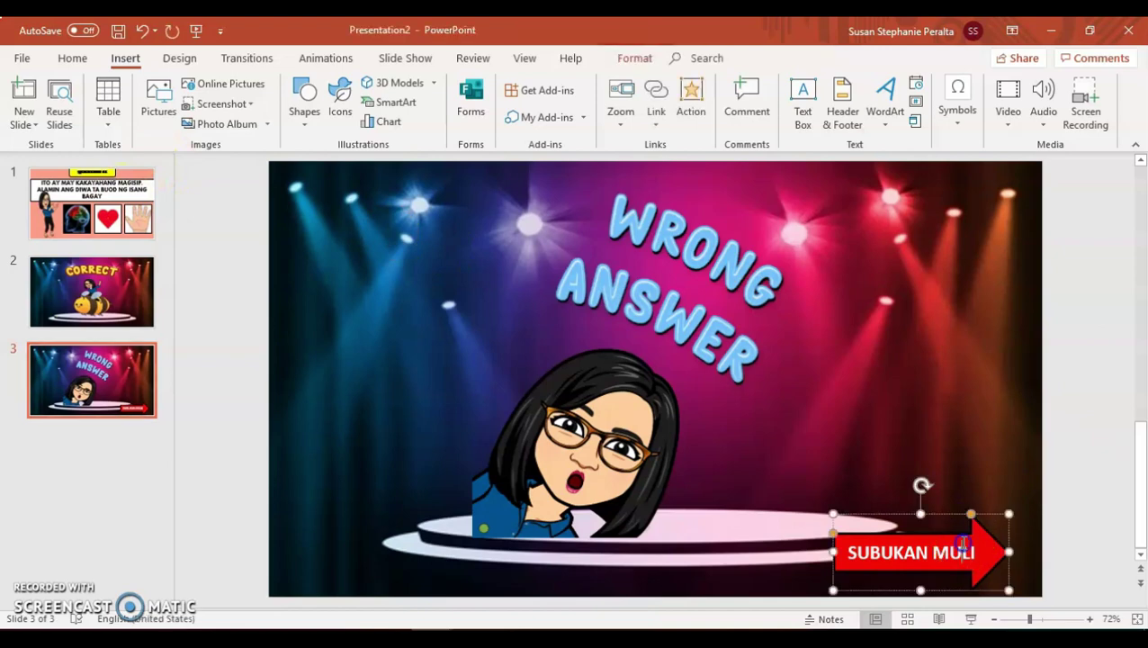
left_click(692, 98)
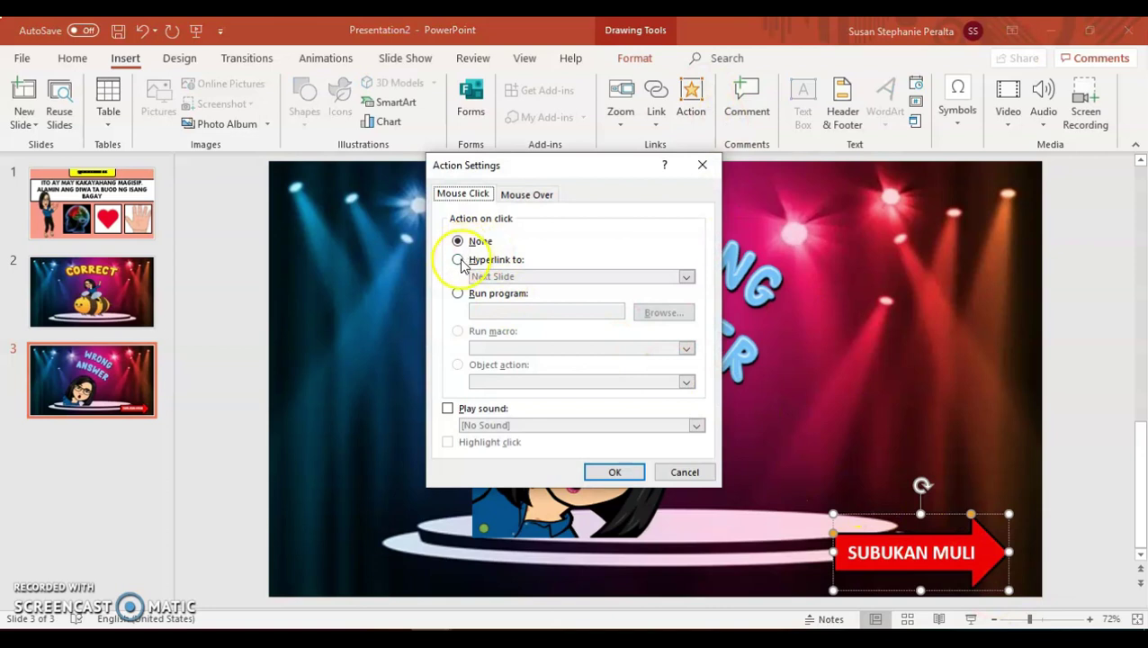
left_click(494, 261)
left_click(501, 277)
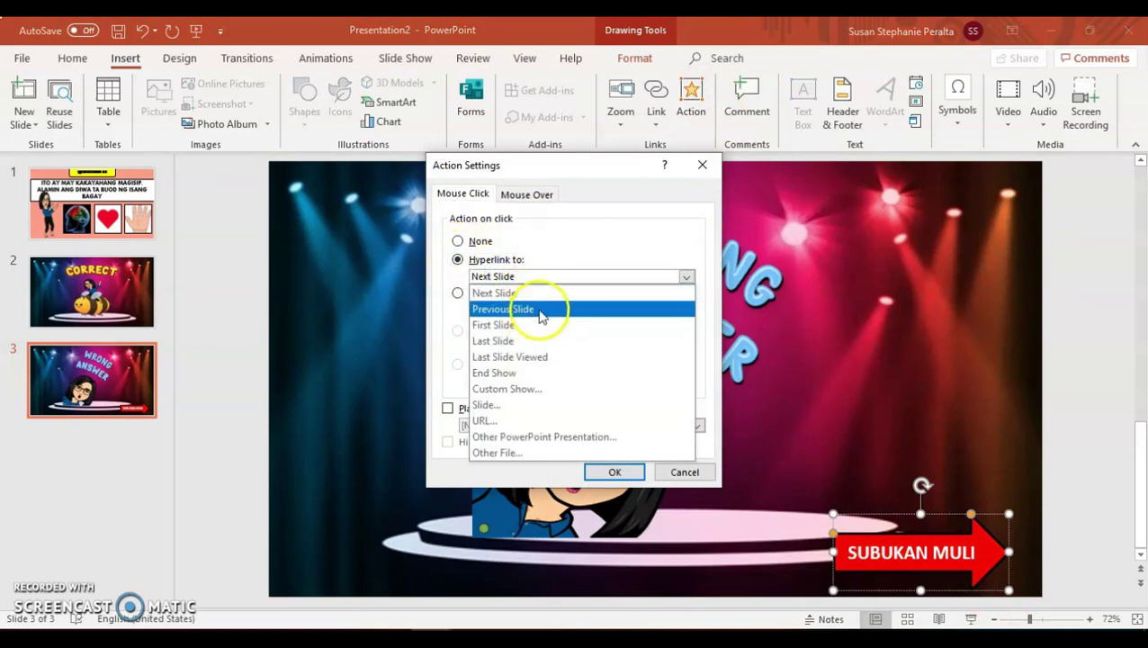
left_click(611, 300)
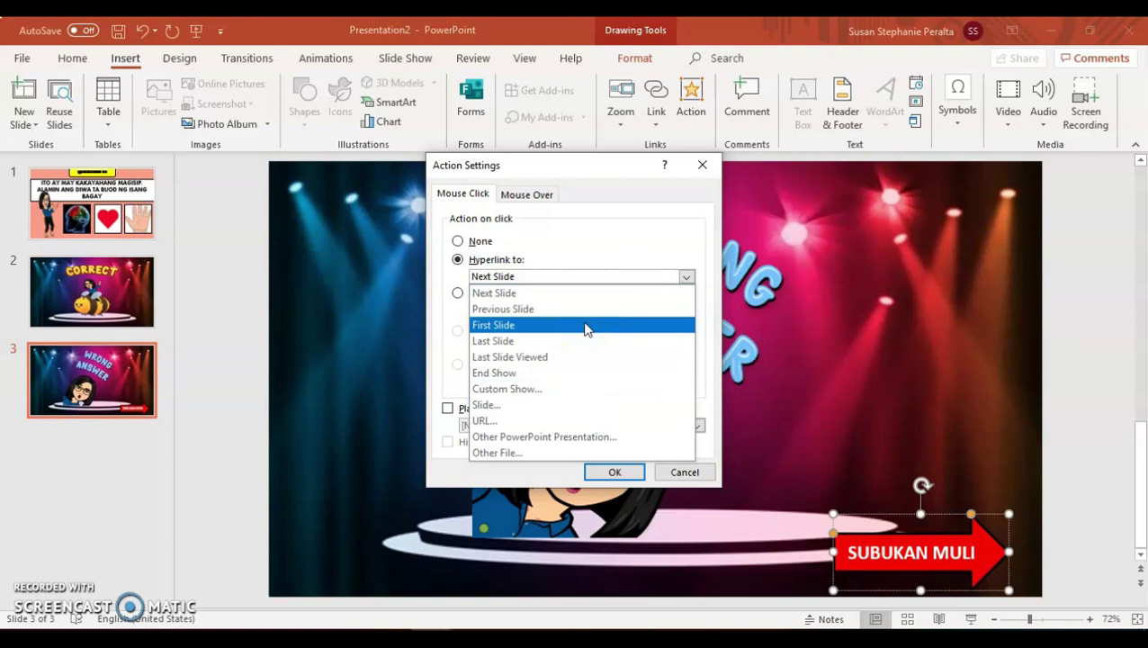
left_click(586, 325)
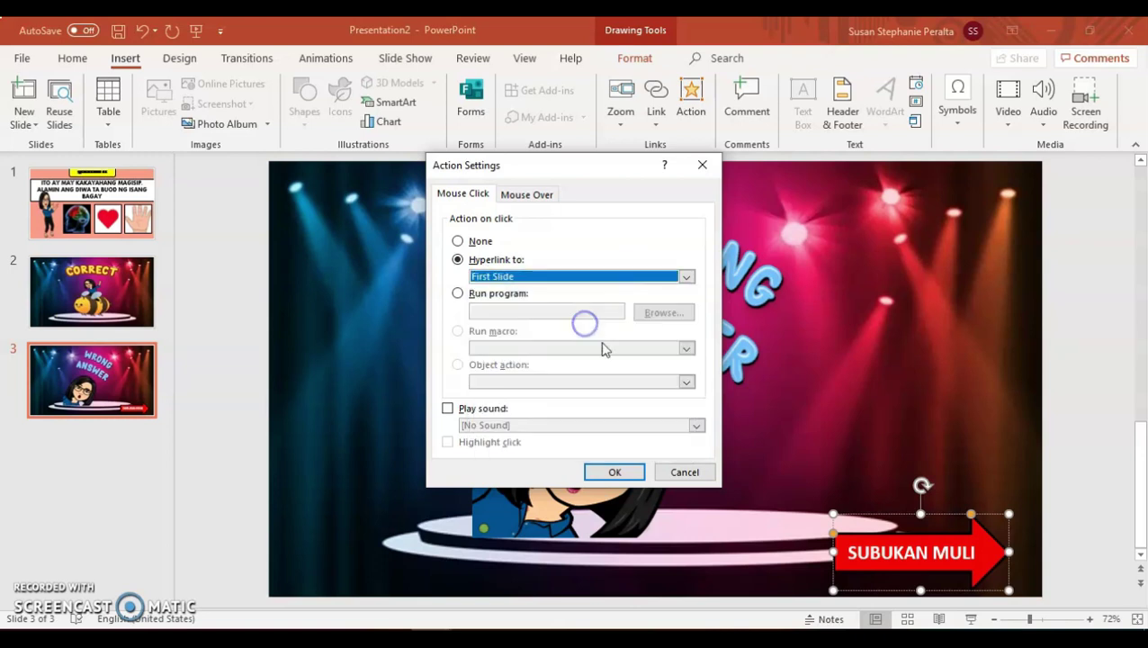
left_click(614, 471)
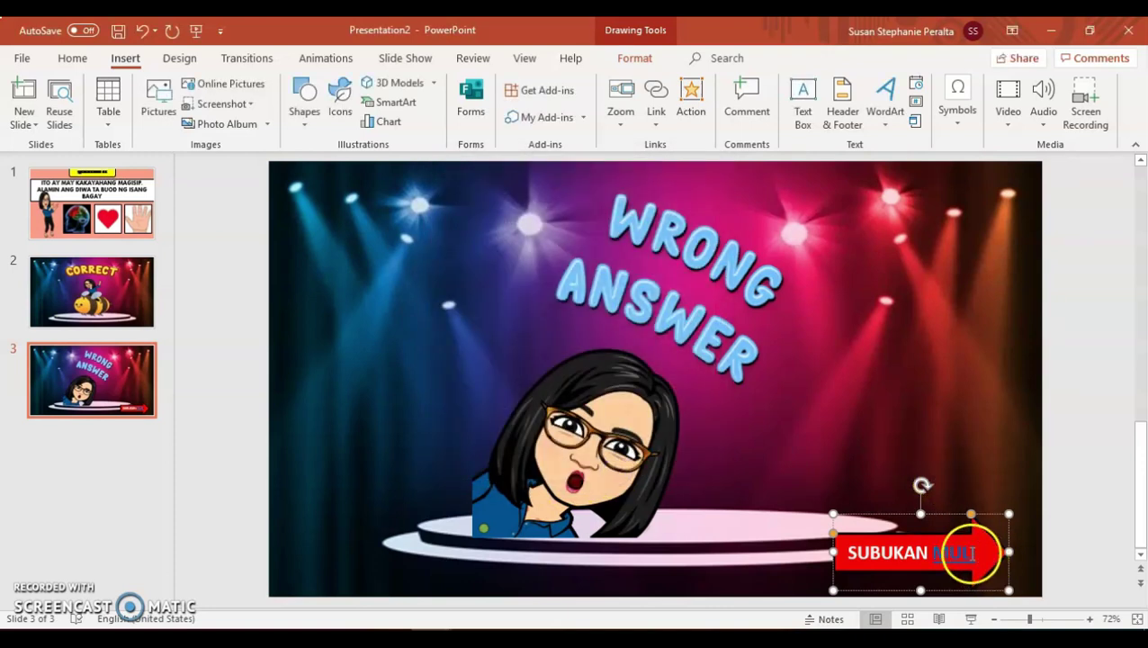
Select the word MULI in the arrow, then undo the last change.
double_click(964, 553)
left_click_drag(975, 552, 934, 553)
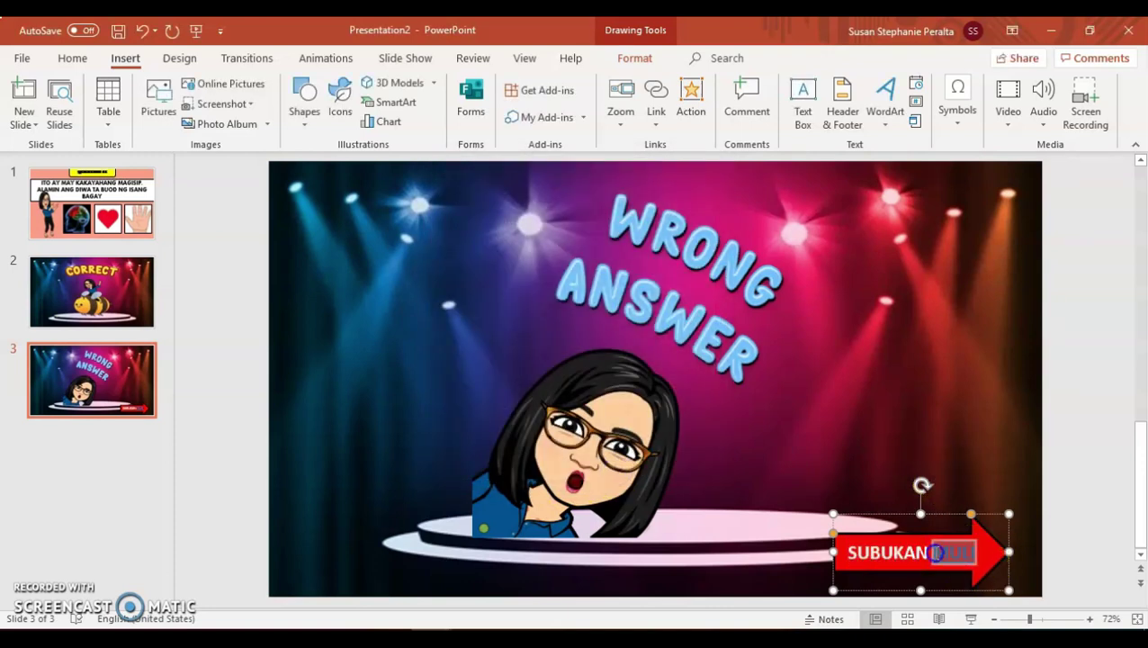
left_click(147, 32)
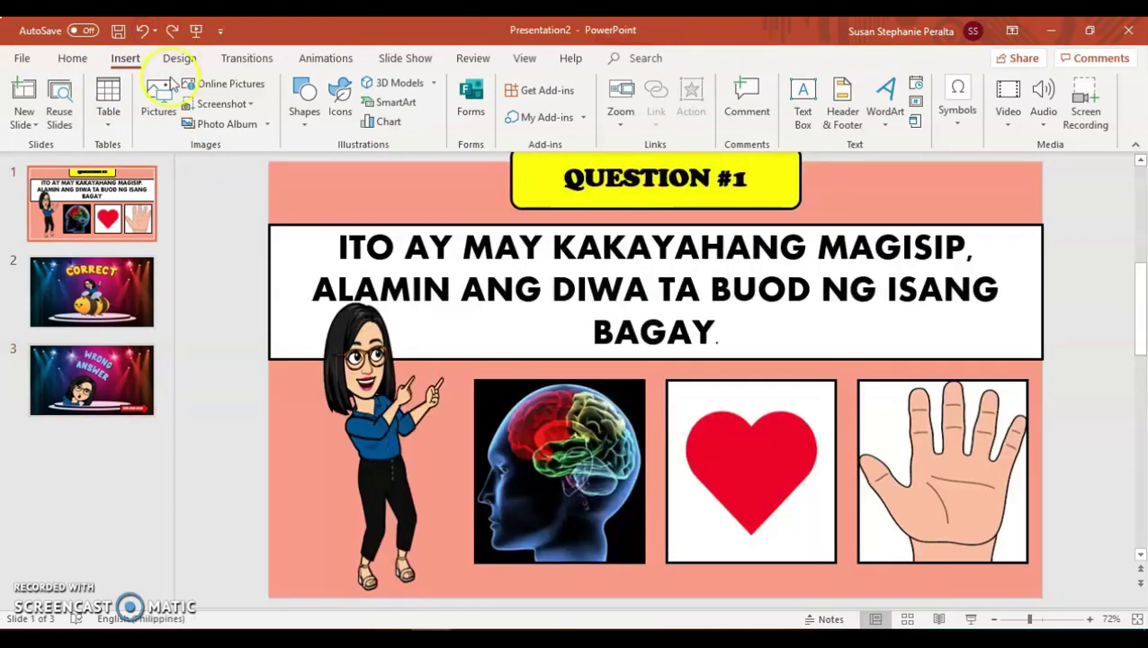
Review the hand picture's action settings and close them unchanged.
left_click(915, 474)
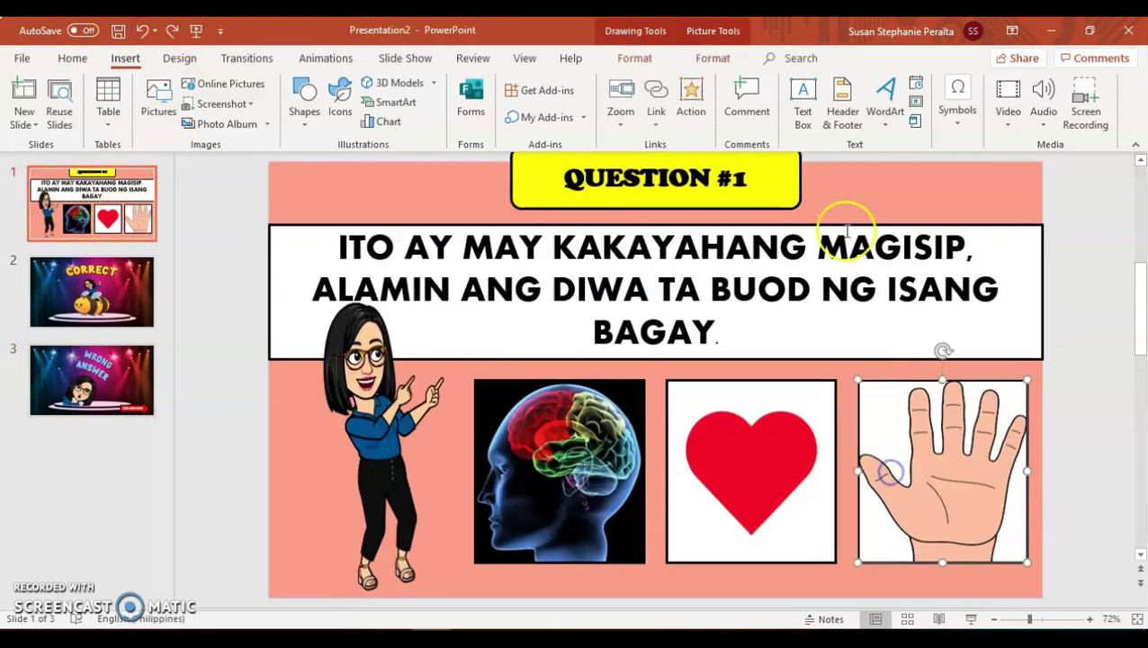
left_click(693, 103)
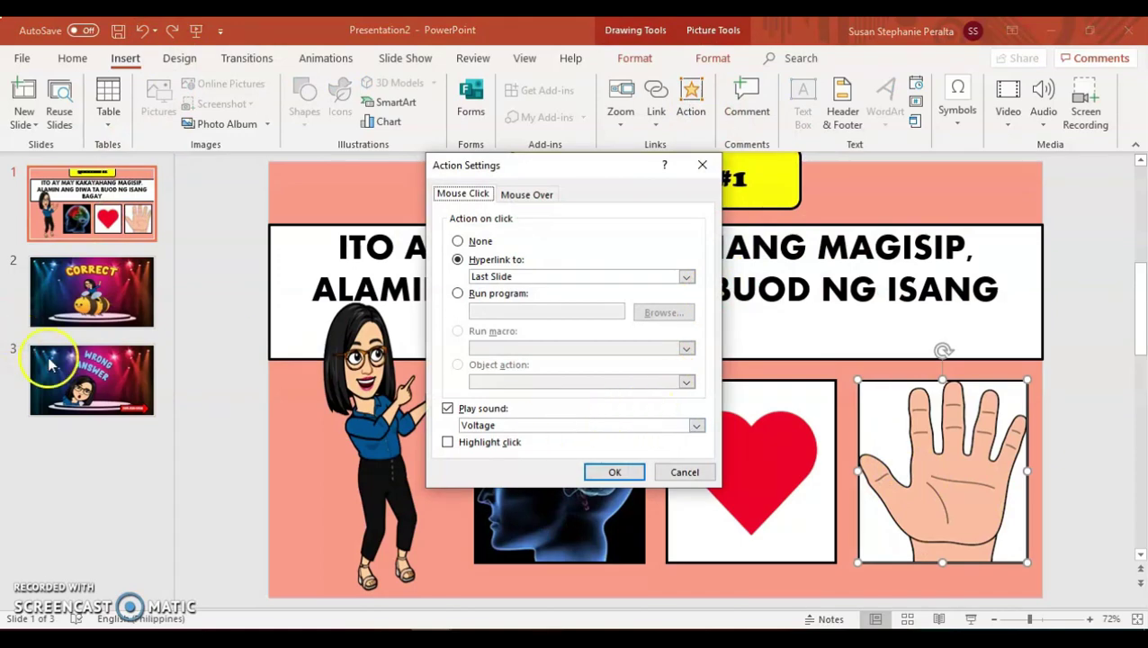
left_click(614, 471)
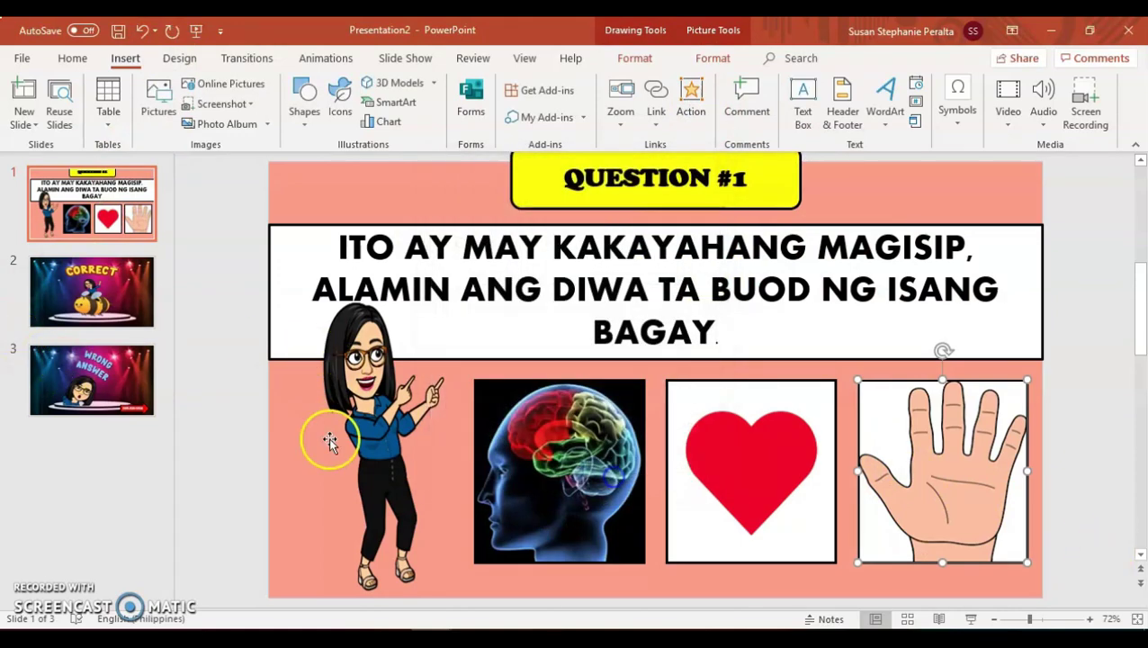
On the WRONG ANSWER slide, hyperlink the SUBUKAN MULI arrow to the First Slide.
left_click(91, 379)
left_click(985, 549)
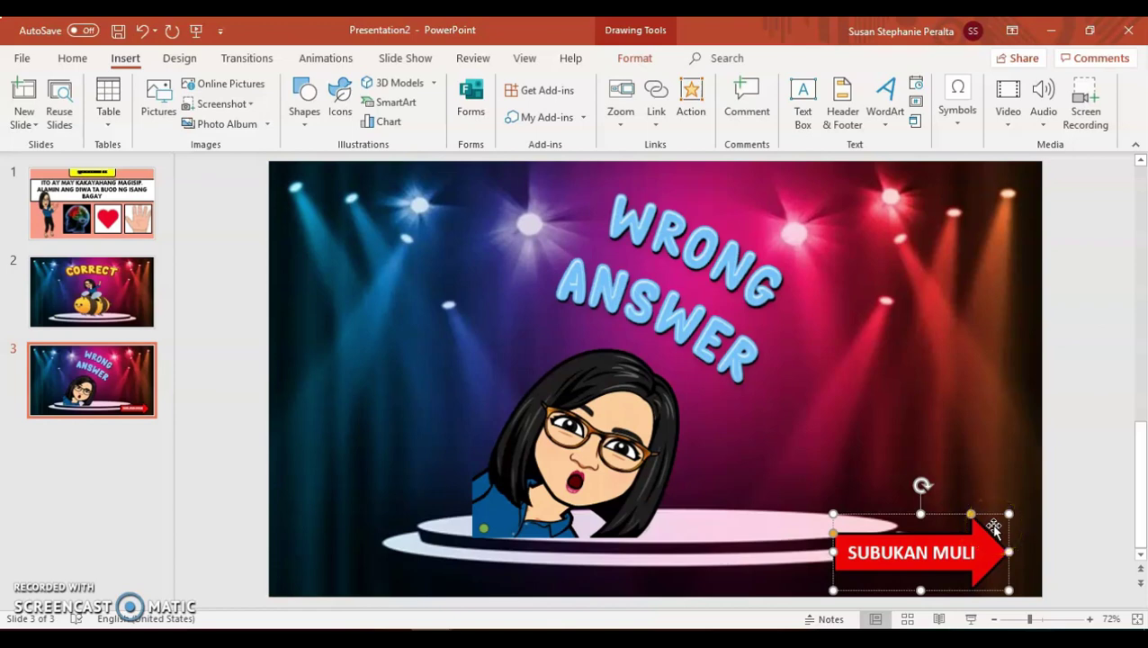
left_click(691, 99)
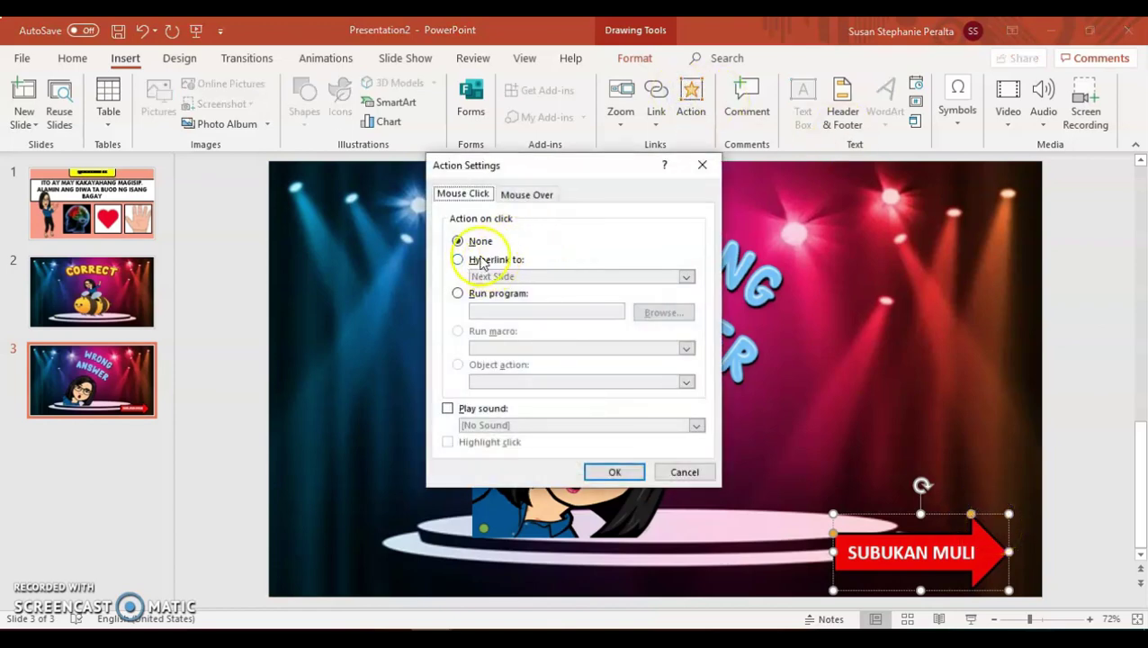
left_click(479, 259)
left_click(504, 276)
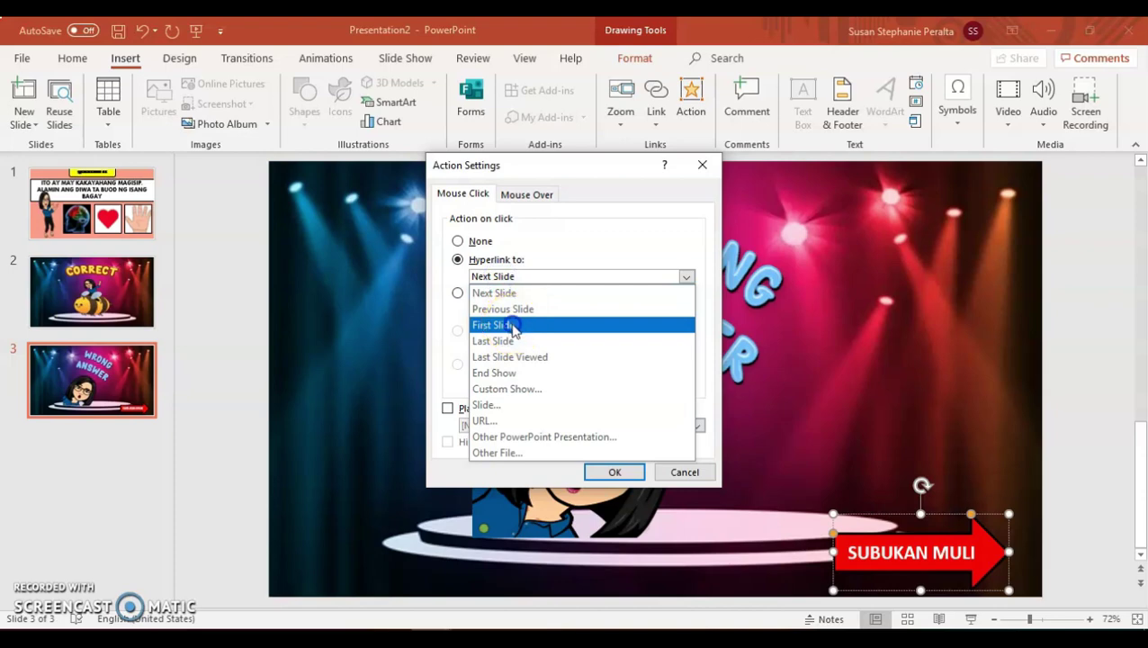
left_click(513, 325)
left_click(612, 471)
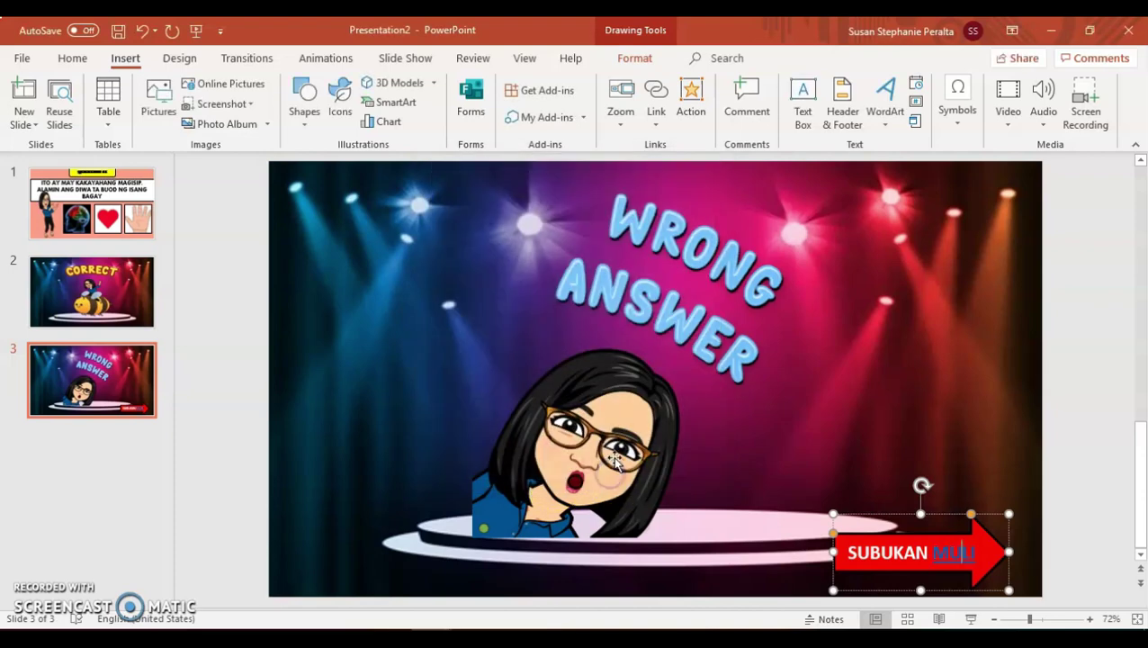
left_click(983, 553)
Undo the text-only MULI link and re-link the whole arrow to the First Slide.
left_click(143, 30)
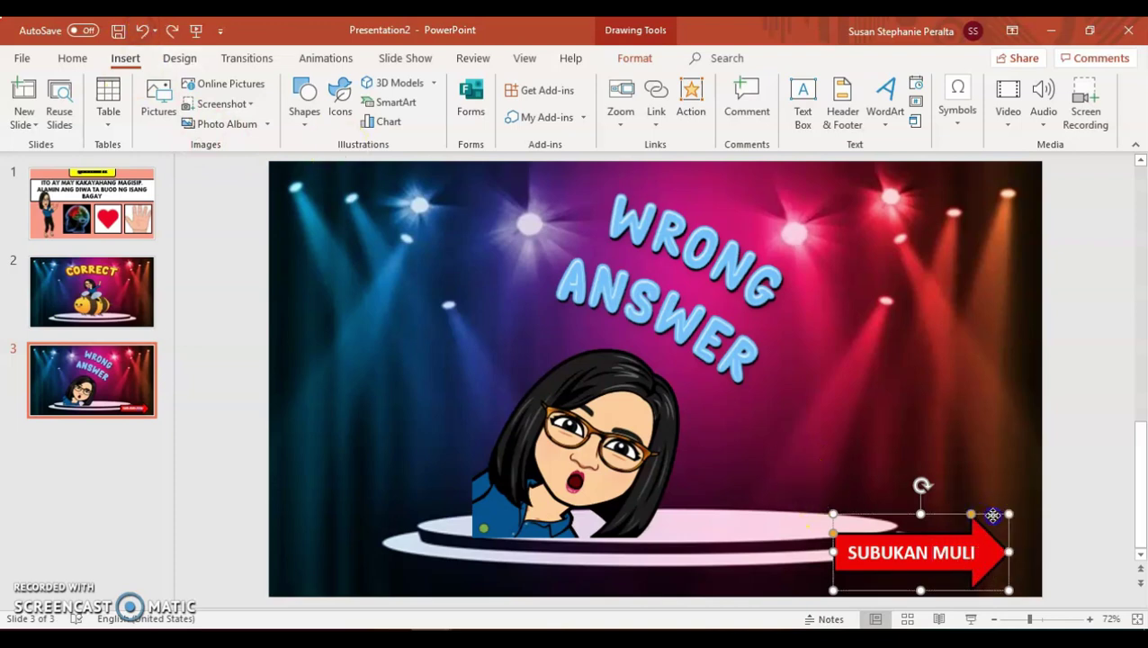
left_click(691, 99)
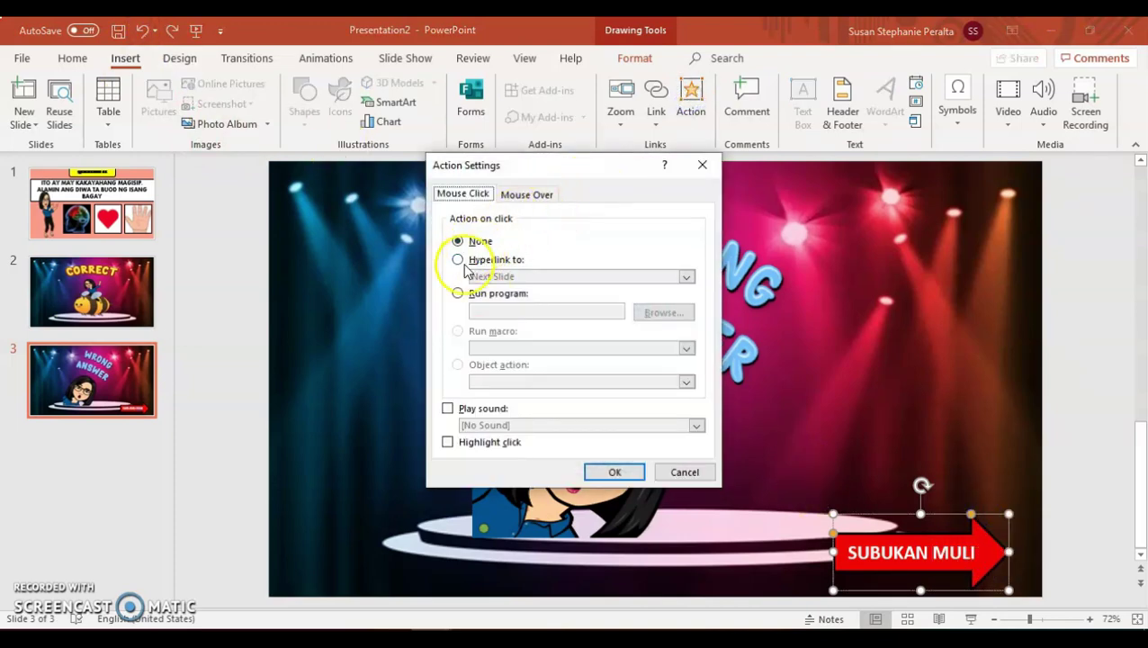
left_click(460, 260)
left_click(543, 278)
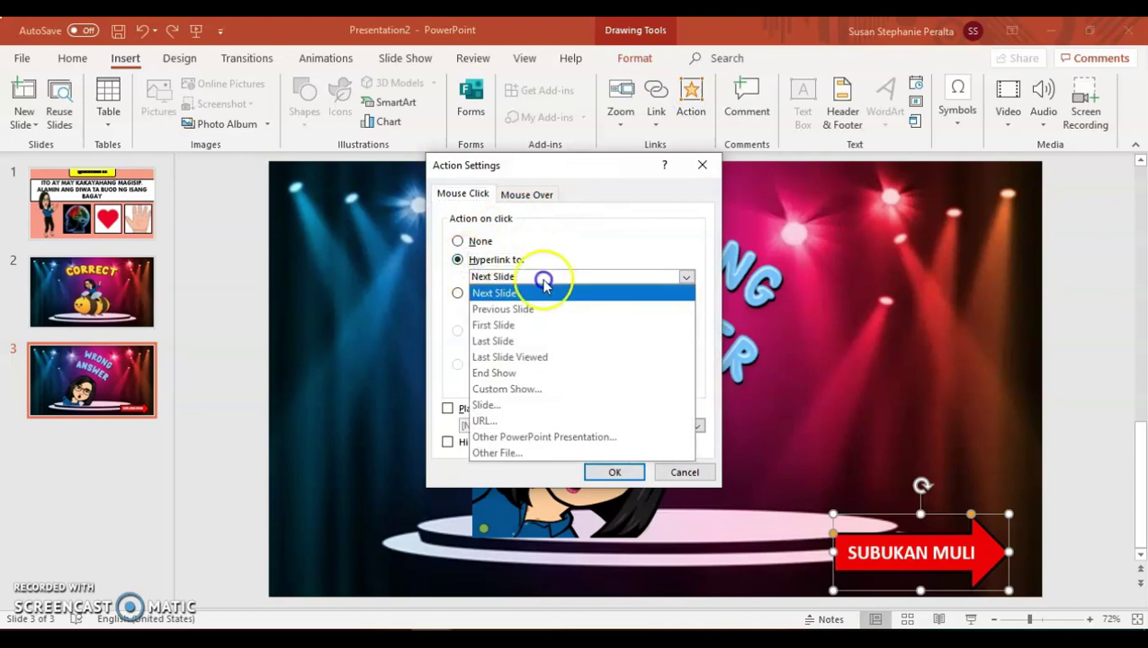
left_click(519, 328)
left_click(620, 473)
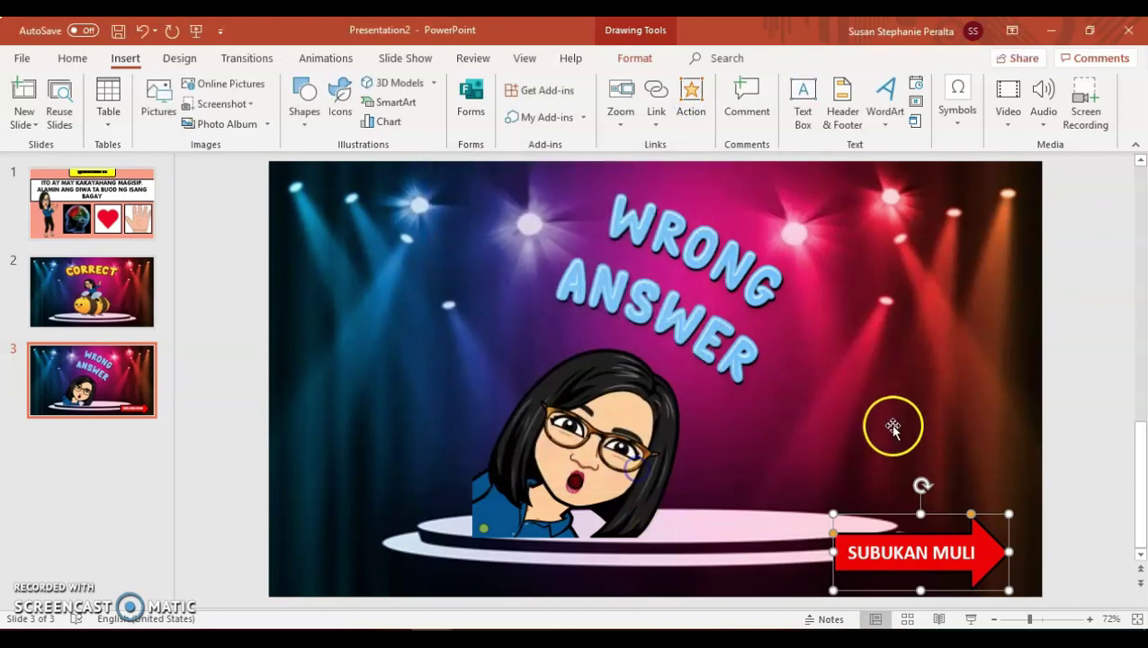
left_click(892, 428)
left_click(90, 203)
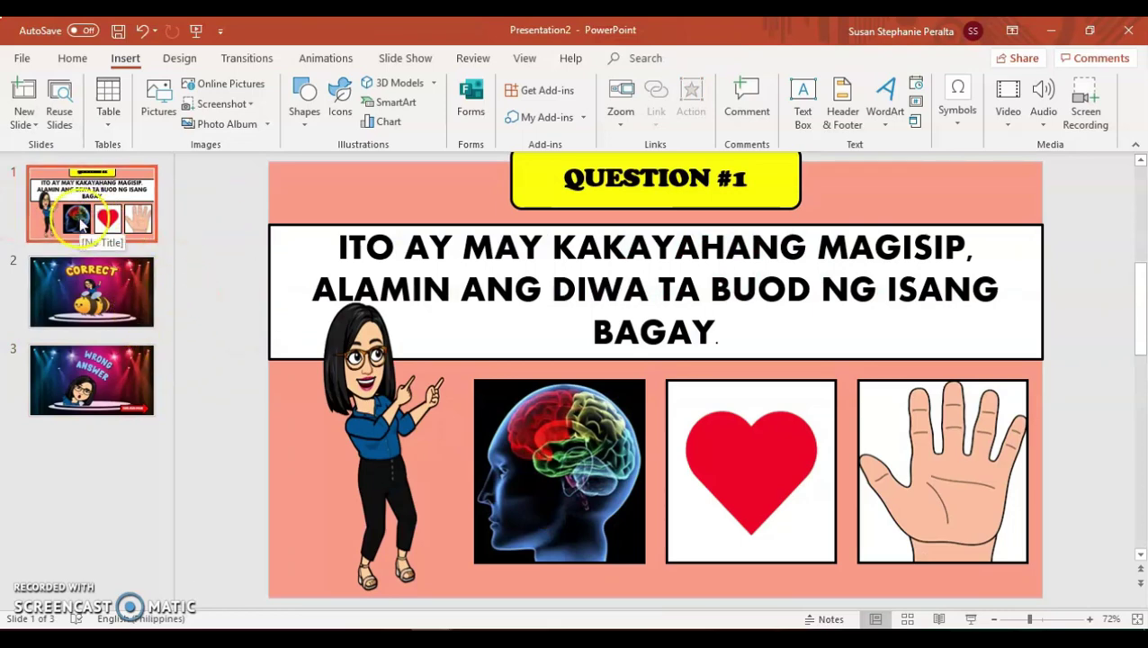
Confirm the brain picture keeps its Next Slide link with Applause.
left_click(515, 431)
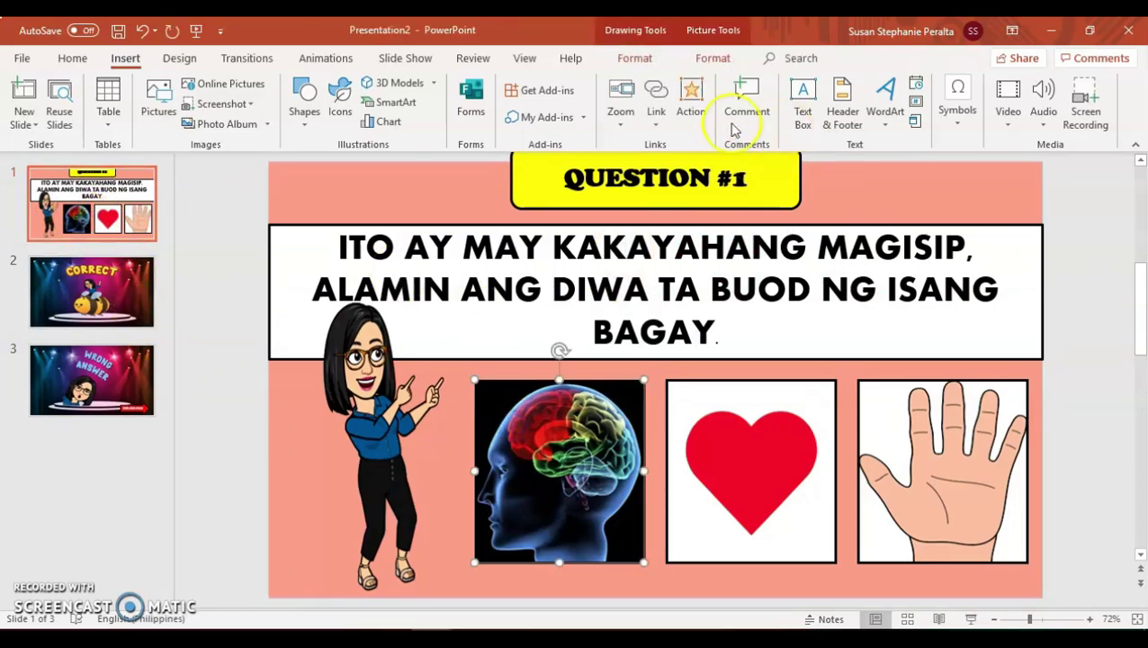
left_click(691, 104)
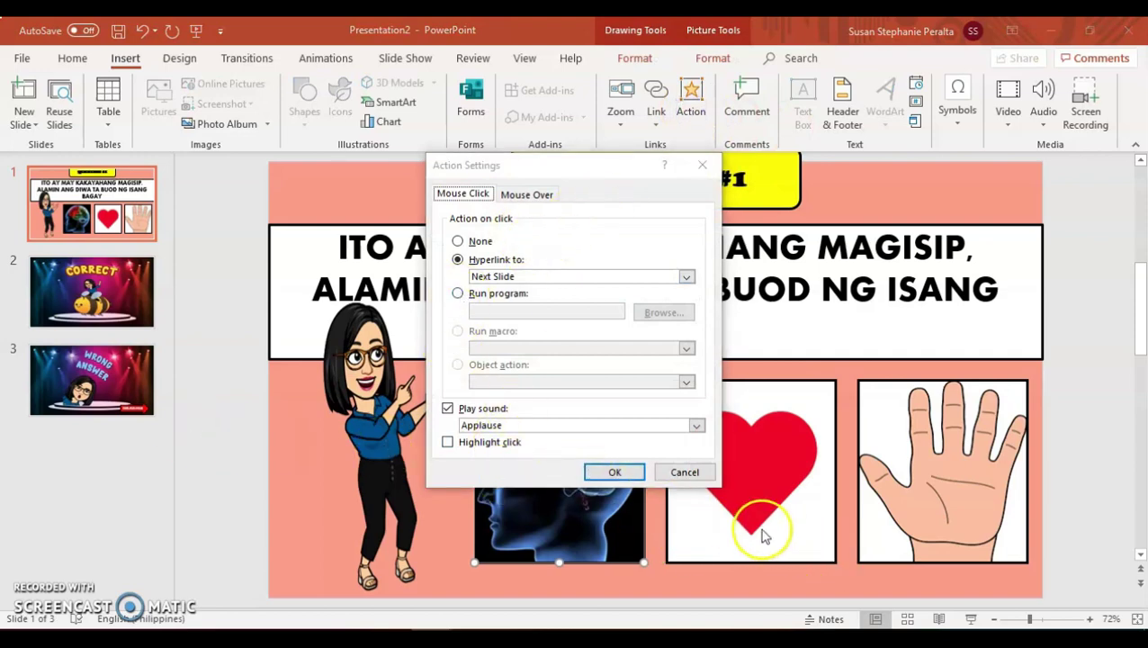
left_click(615, 472)
Set the heart picture's click sound to Voltage, keeping its Last Slide link.
left_click(745, 488)
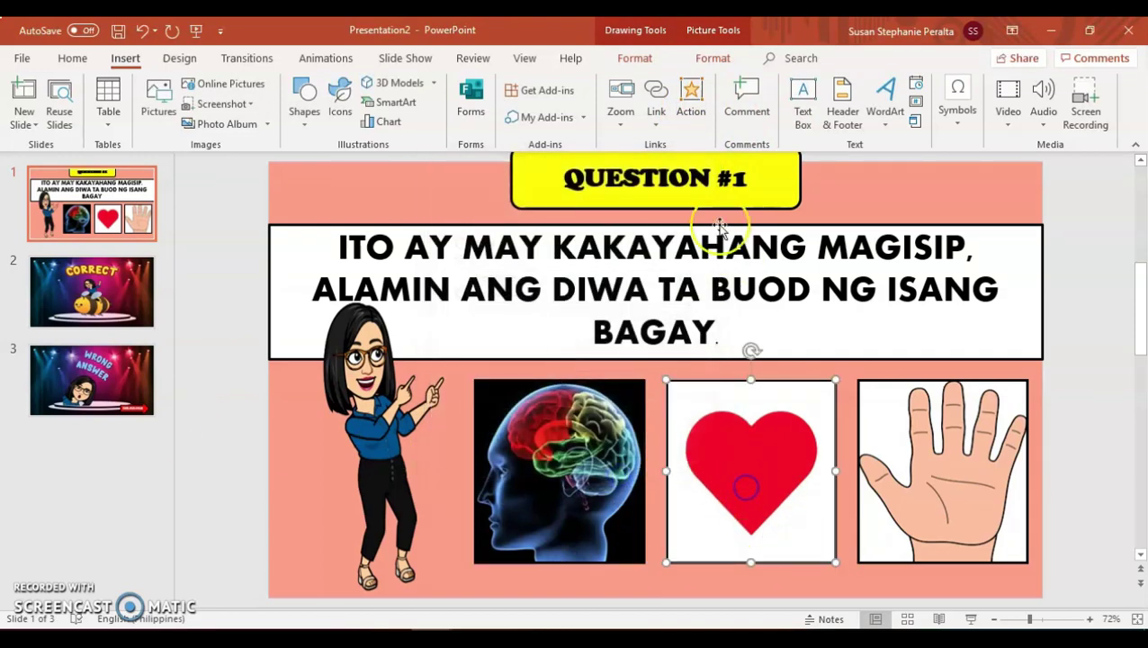
left_click(691, 103)
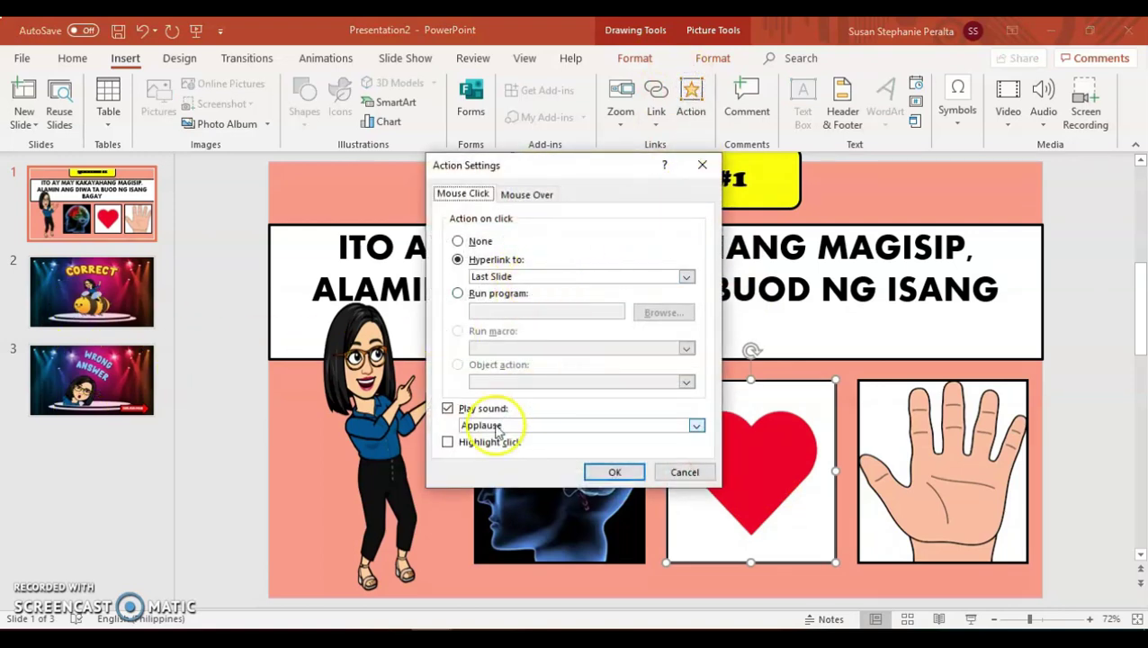
left_click(557, 437)
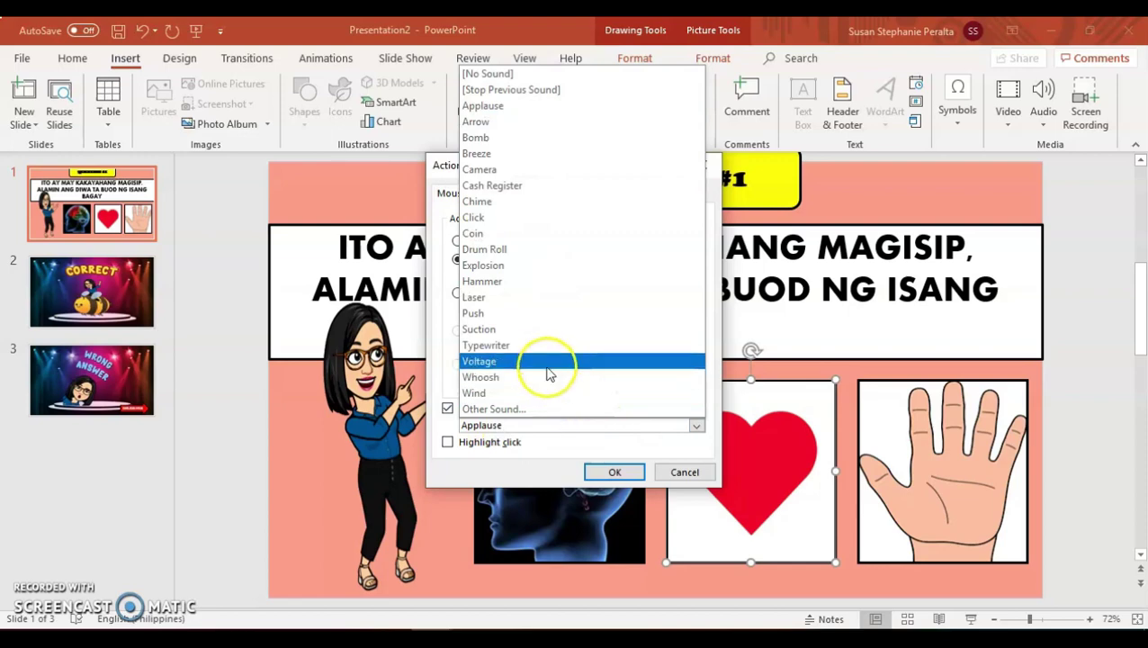
left_click(555, 367)
left_click(614, 473)
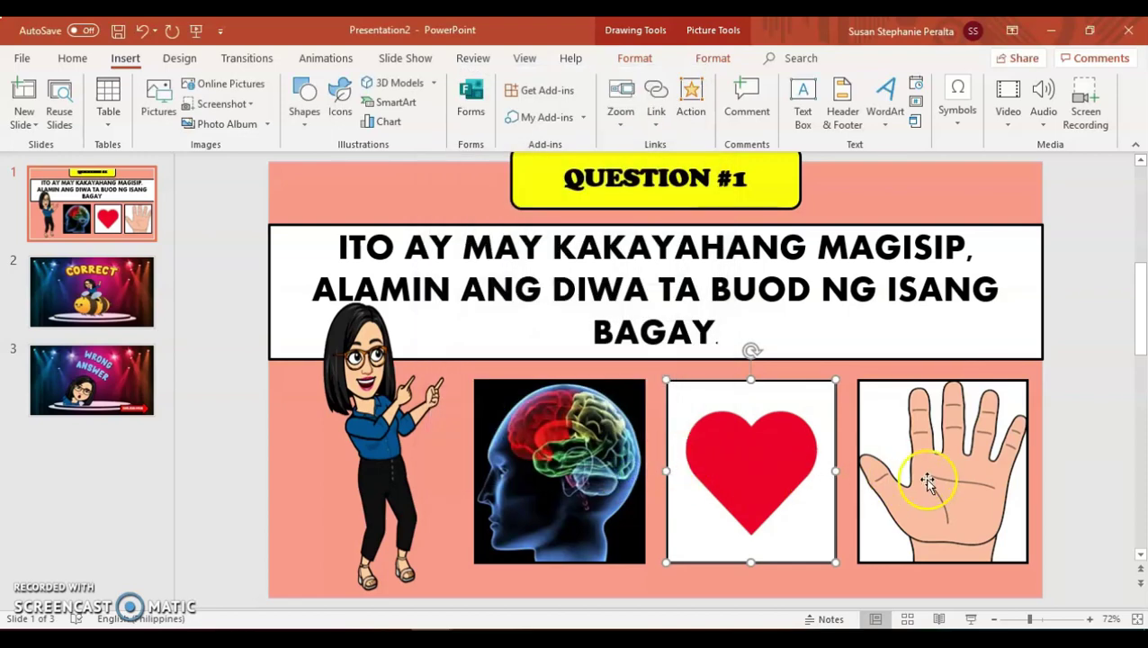
Confirm the hand picture's link to the Last Slide.
left_click(927, 468)
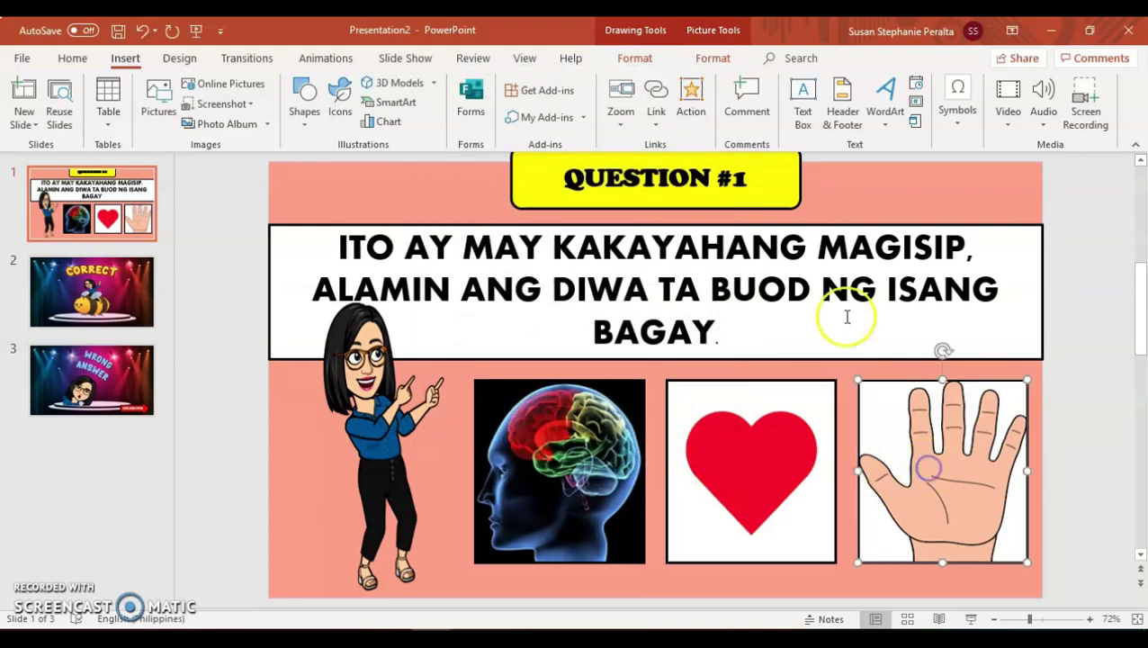
left_click(691, 106)
left_click(93, 390)
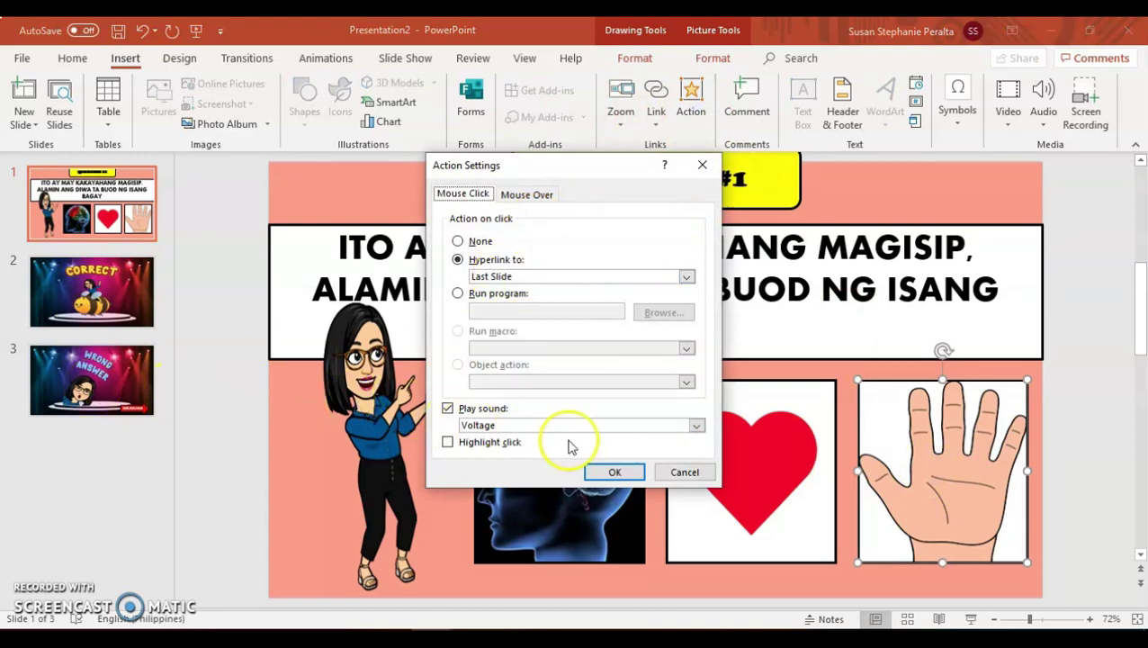
left_click(615, 472)
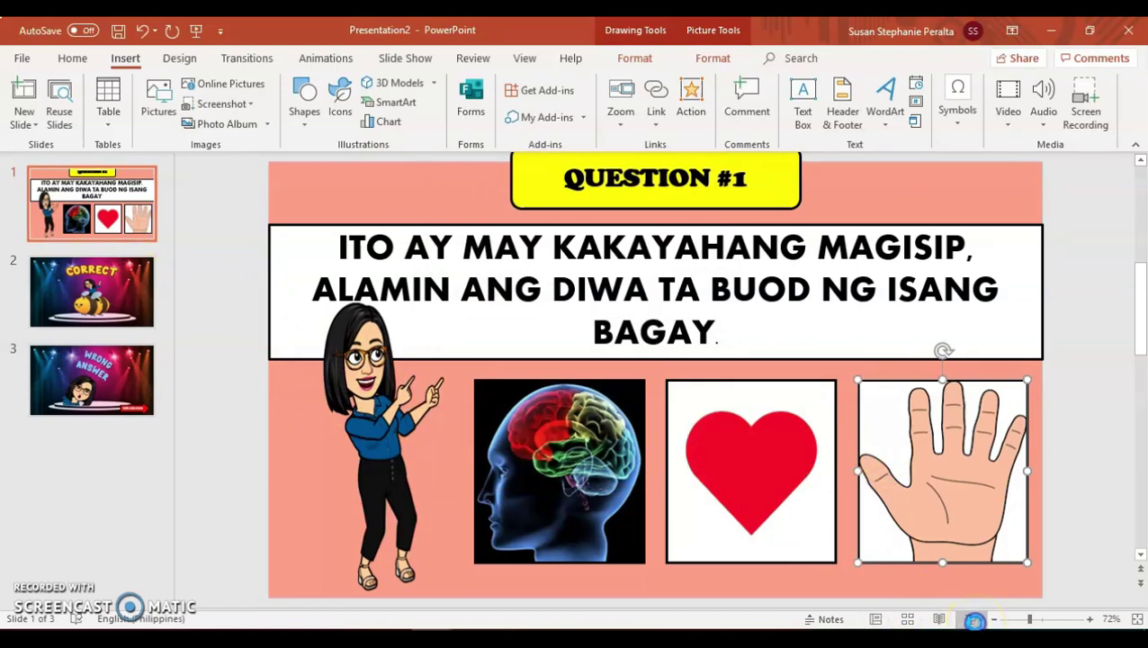
Preview the question slide briefly in Slide Show, then return to editing.
left_click(975, 620)
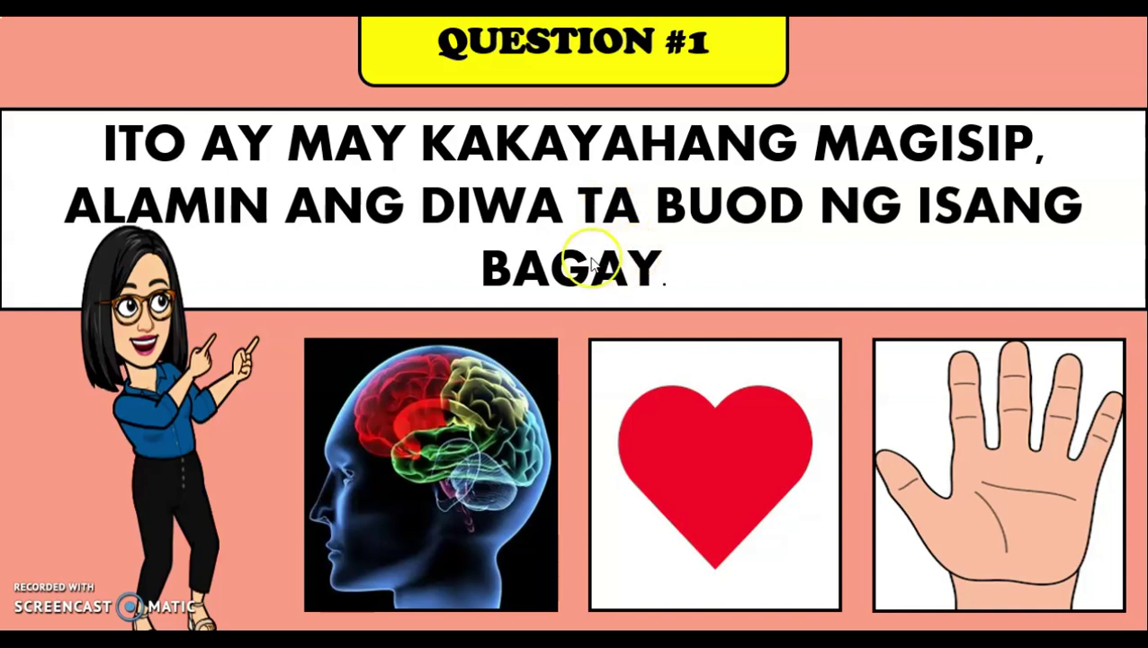
key("Escape")
left_click(153, 185)
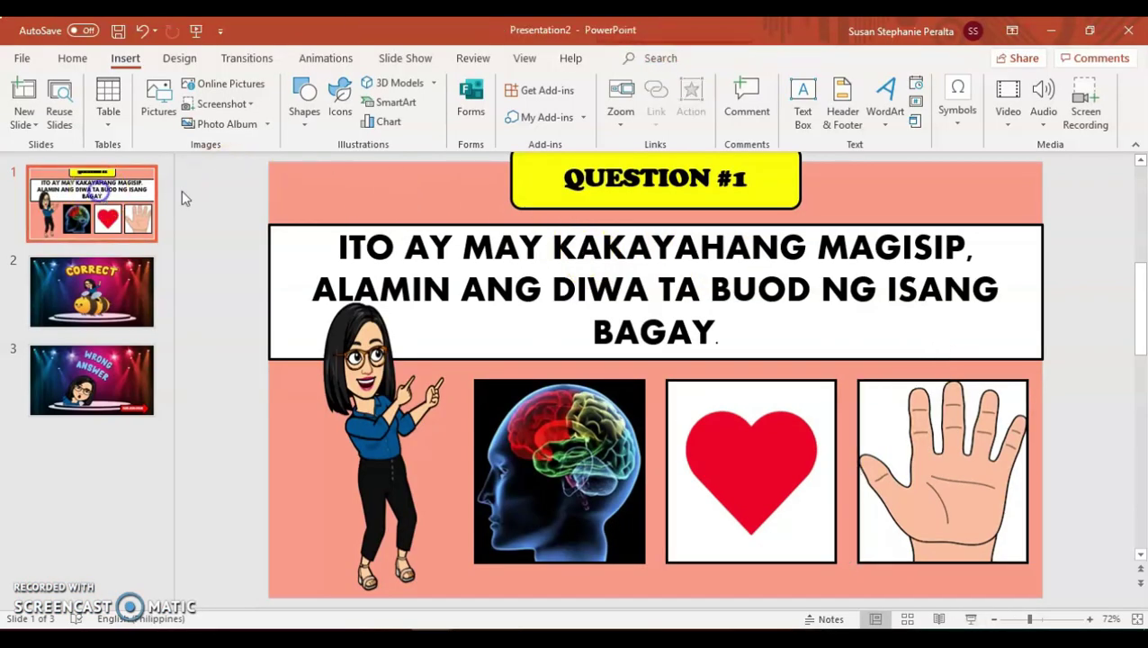
Edit the question text to swap 'TA' toward 'AT' in 'DIWA AT BUOD'.
left_click(687, 286)
key("BackSpace")
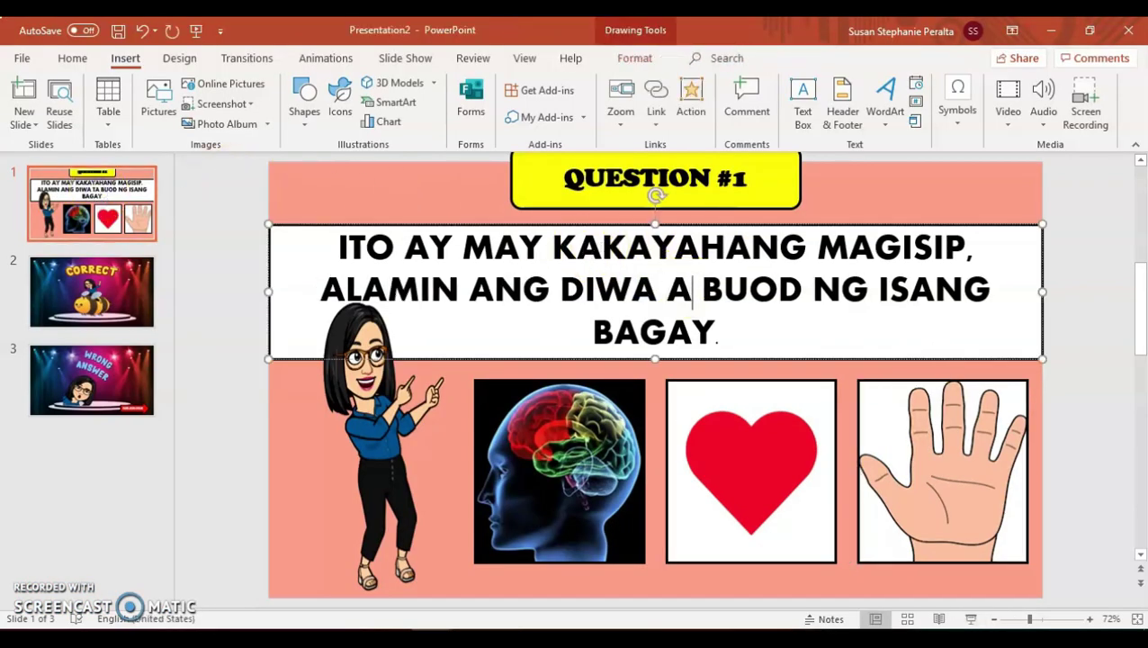
type("T")
key("BackSpace")
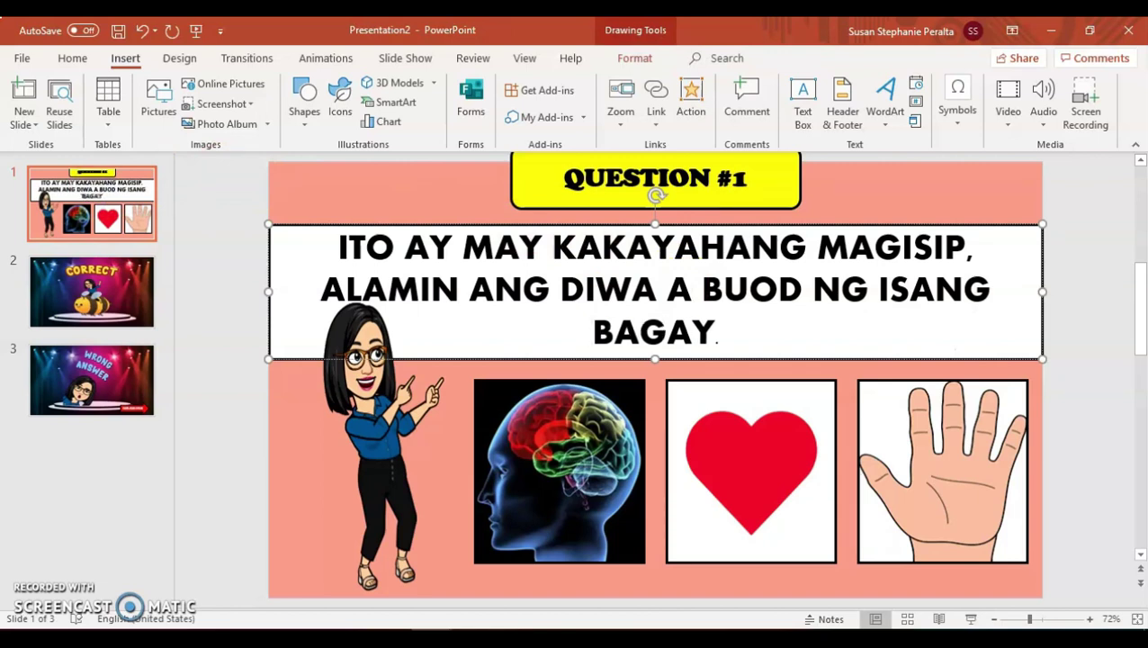
left_click(686, 291)
Finish the 'AT' fix, then test the heart, hand, arrow and brain links in Slide Show.
type("T")
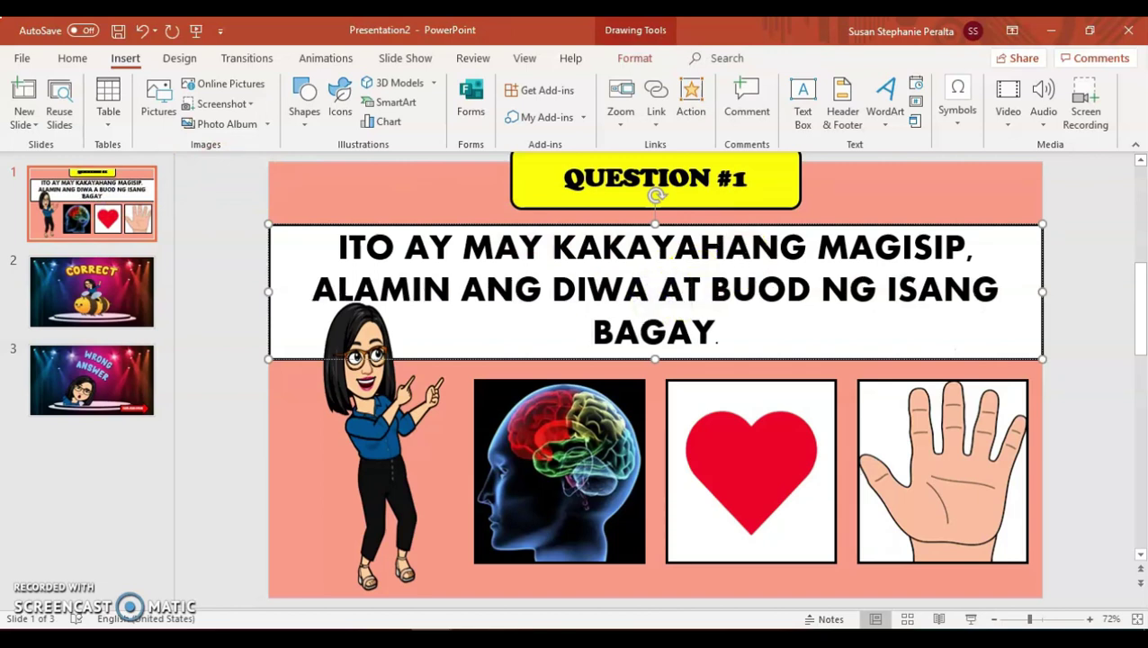
left_click(979, 617)
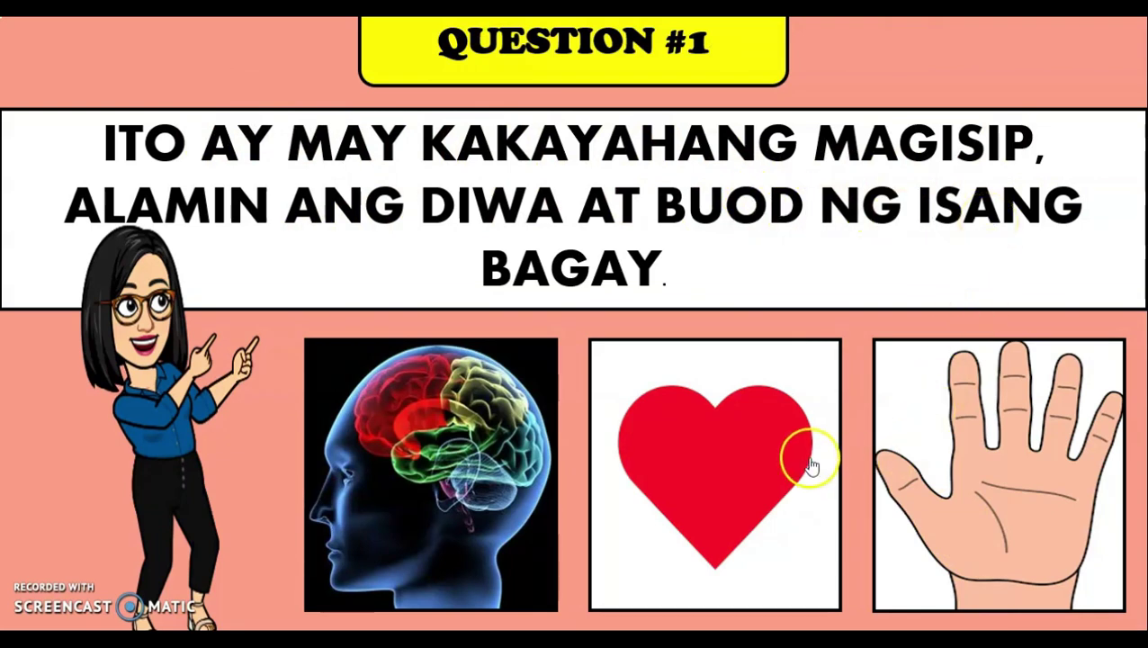
left_click(733, 442)
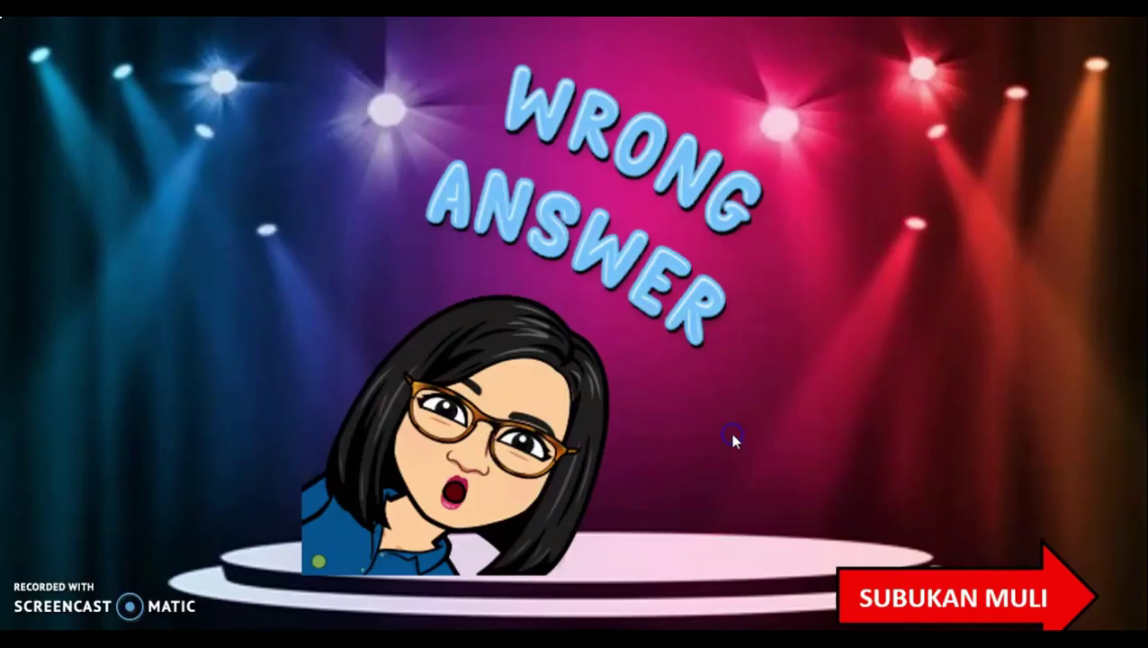
left_click(997, 612)
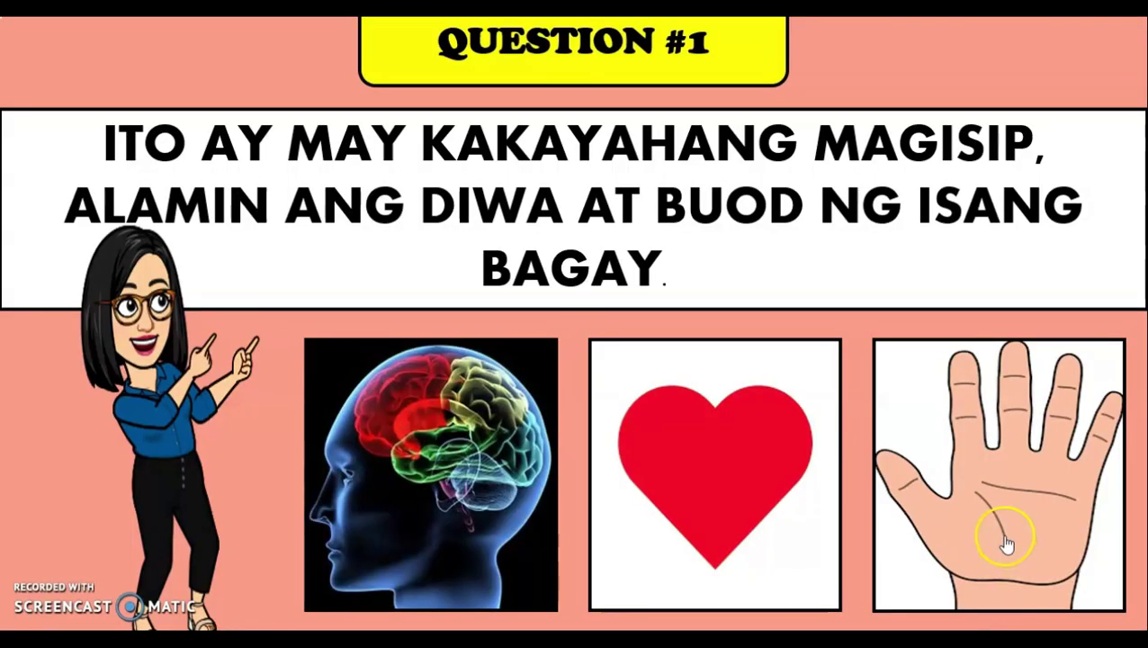
left_click(1000, 487)
left_click(1003, 471)
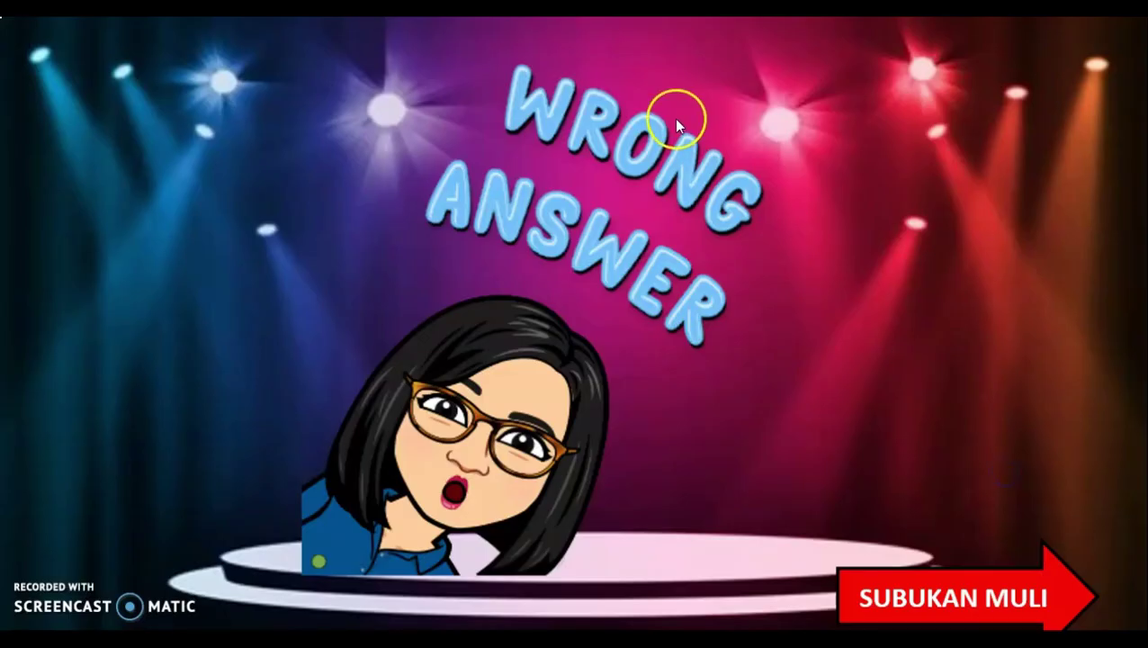
left_click(1031, 587)
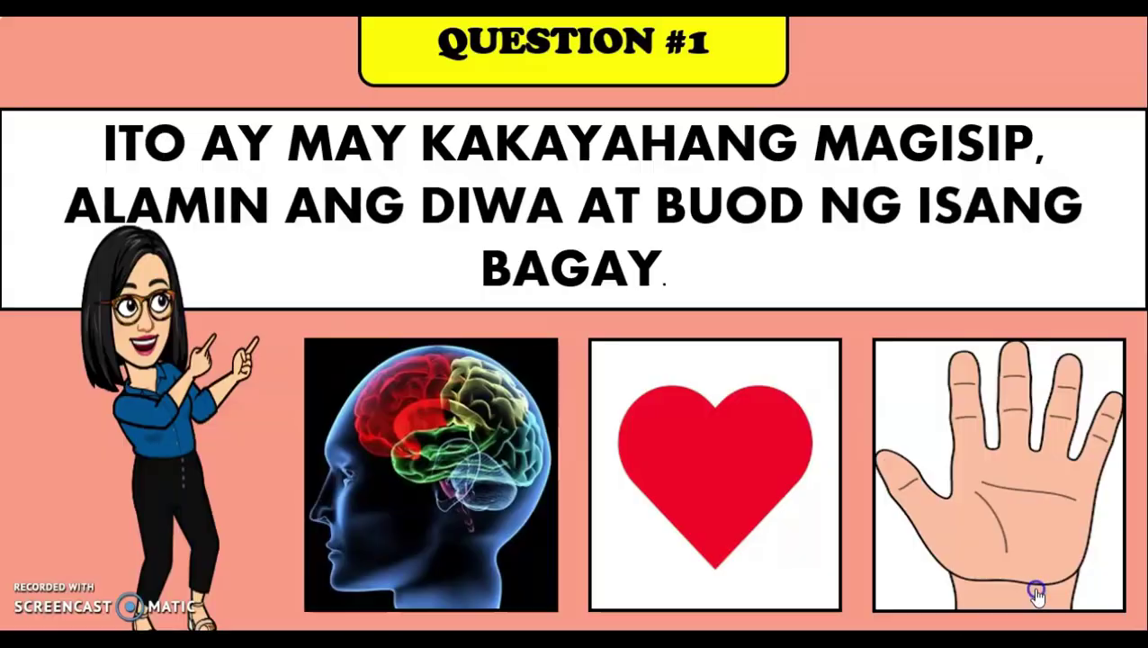
left_click(436, 479)
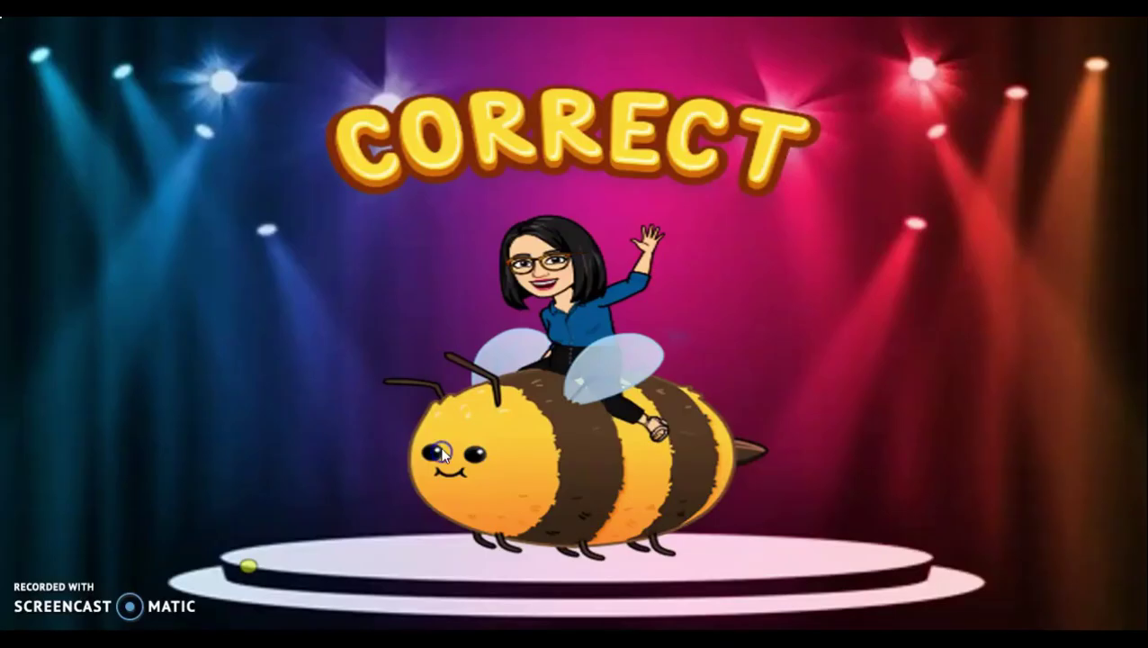
left_click(718, 379)
key("Escape")
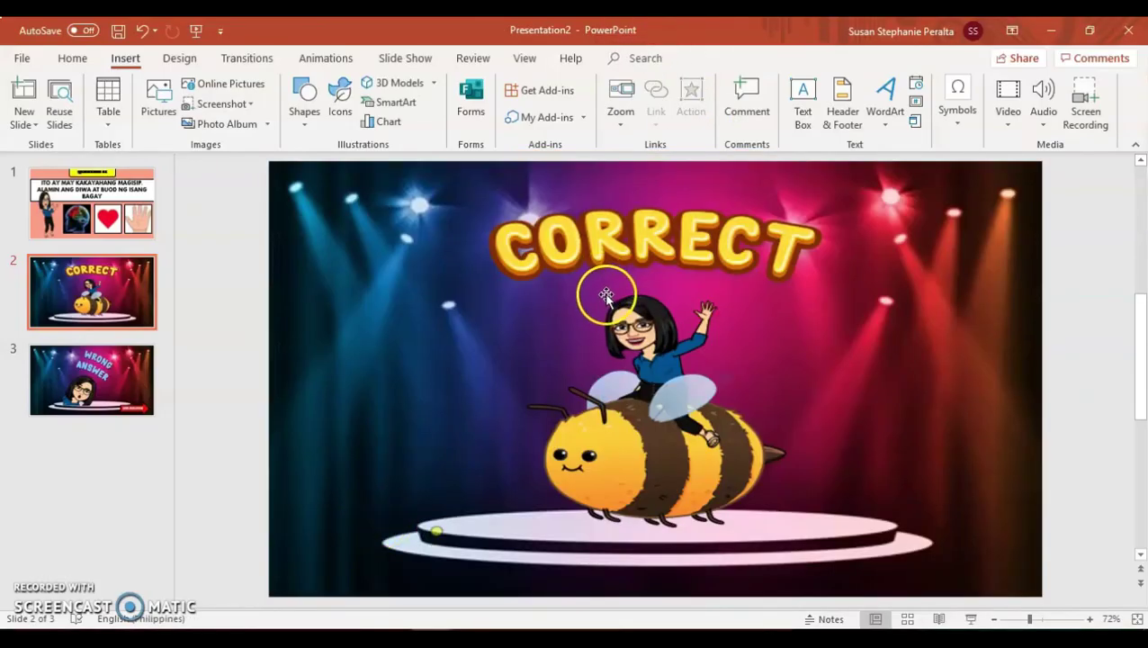